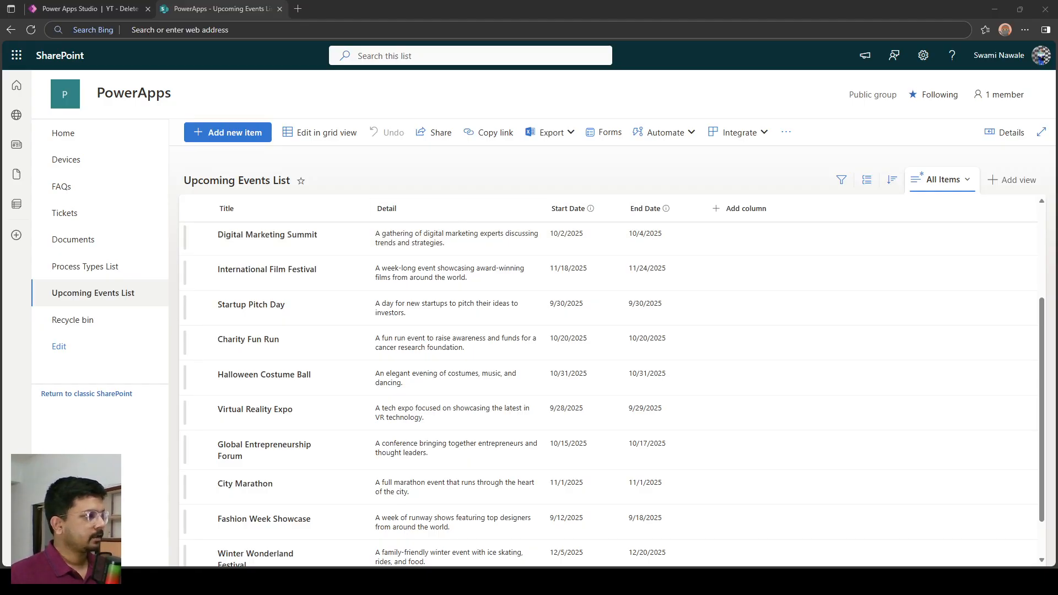
Switch to the Power Apps Studio tab and examine the event cards and the Delete button in the events gallery.
{"action": "left_click", "coordinate": [111, 9]}
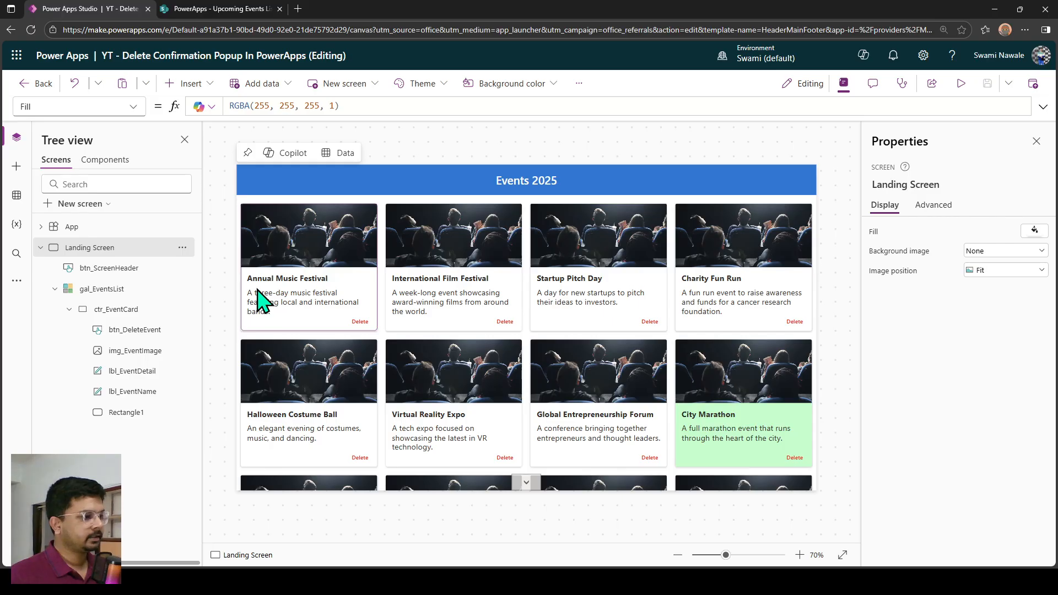
{"action": "scroll", "coordinate": [261, 301], "scroll_direction": "up", "scroll_amount": 5}
{"action": "scroll", "coordinate": [276, 330], "scroll_direction": "up", "scroll_amount": 2}
{"action": "scroll", "coordinate": [292, 331], "scroll_direction": "left", "scroll_amount": 3}
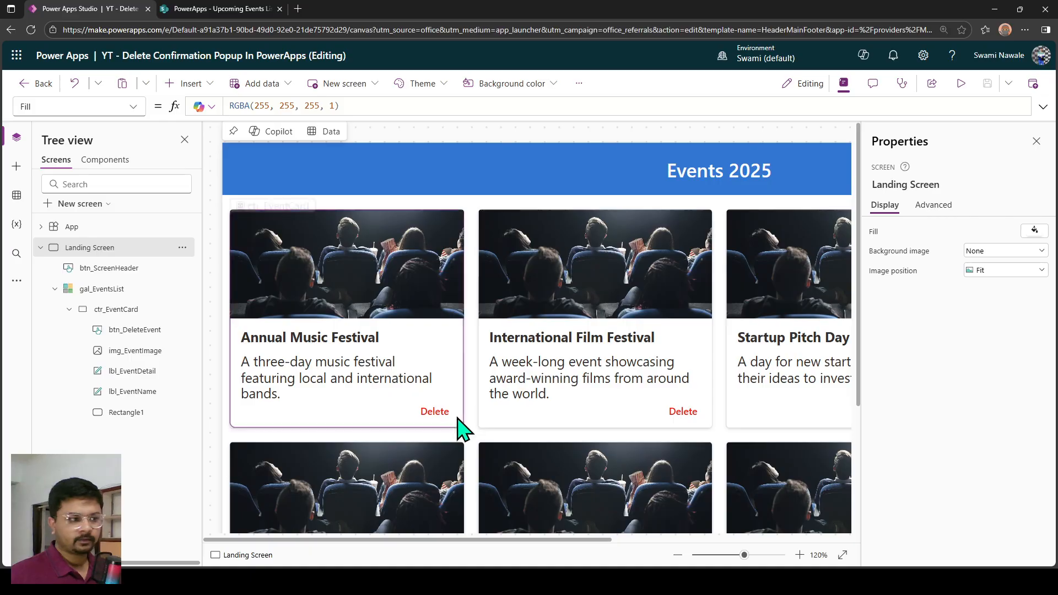
{"action": "left_click", "coordinate": [430, 415]}
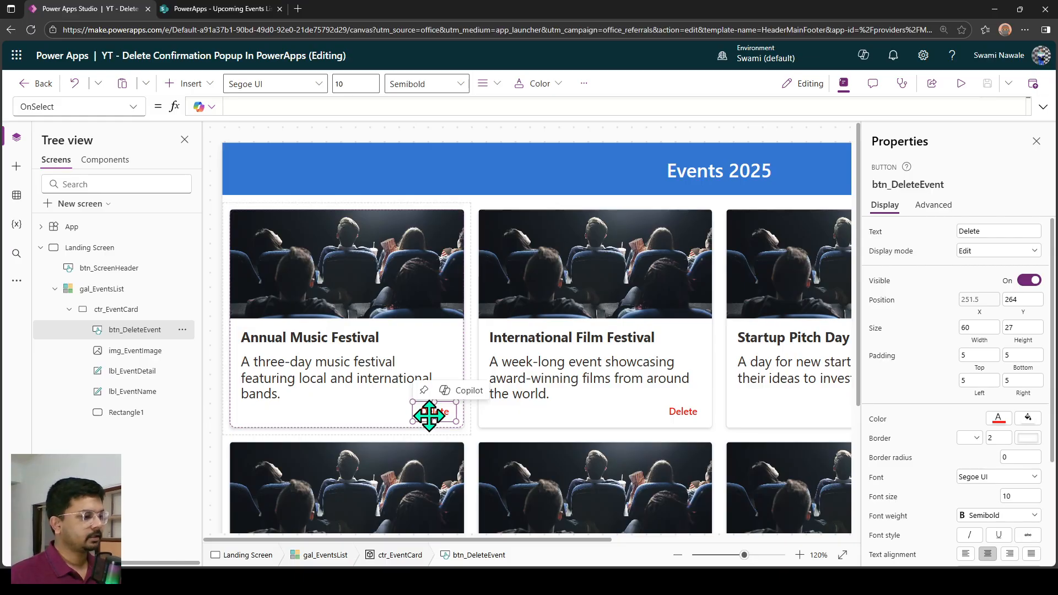
{"action": "scroll", "coordinate": [432, 428], "scroll_direction": "down", "scroll_amount": 5}
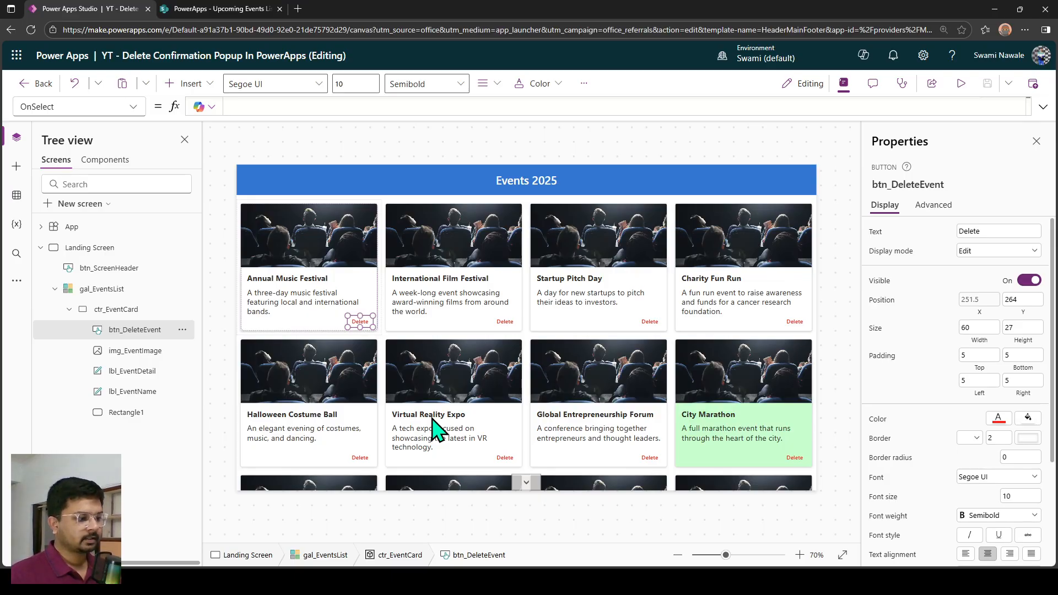
Preview the app at Apple iPad 10.2" size, dismiss the Dataverse offline notice for good, and return to editing.
{"action": "left_click", "coordinate": [961, 84]}
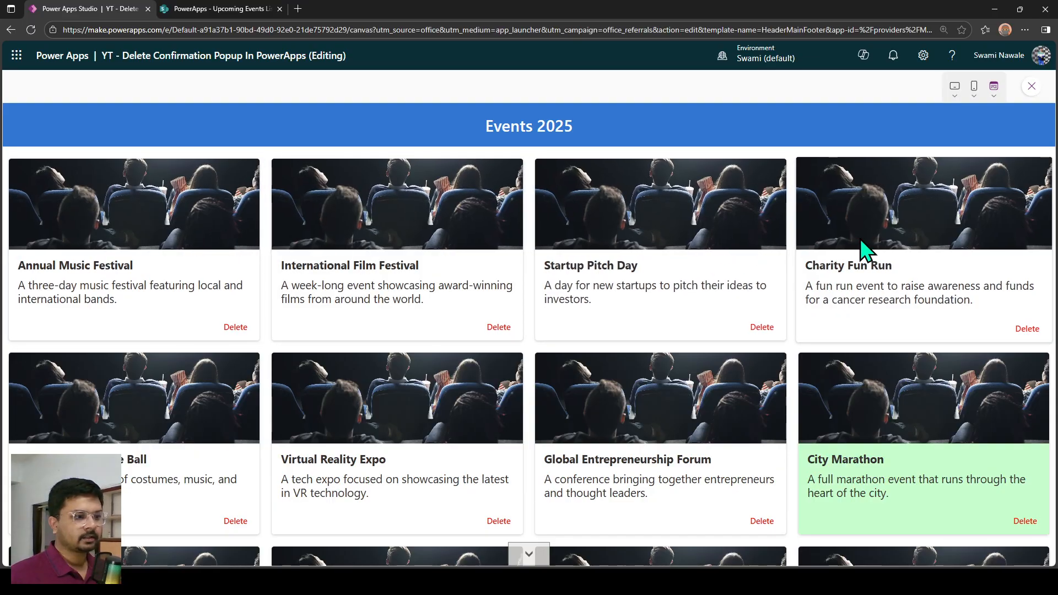
{"action": "left_click", "coordinate": [954, 87]}
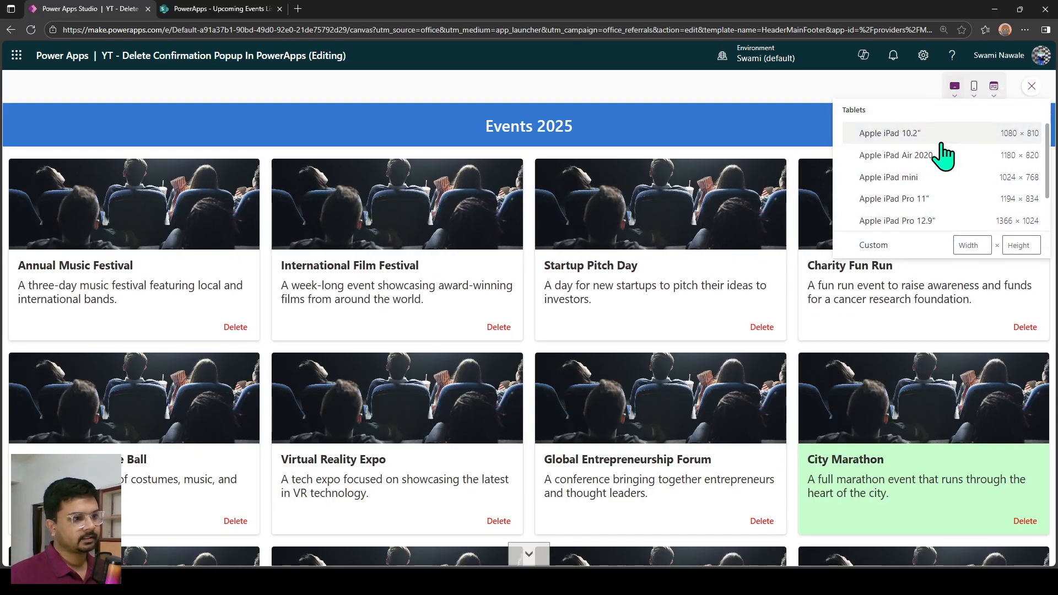
{"action": "left_click", "coordinate": [942, 144]}
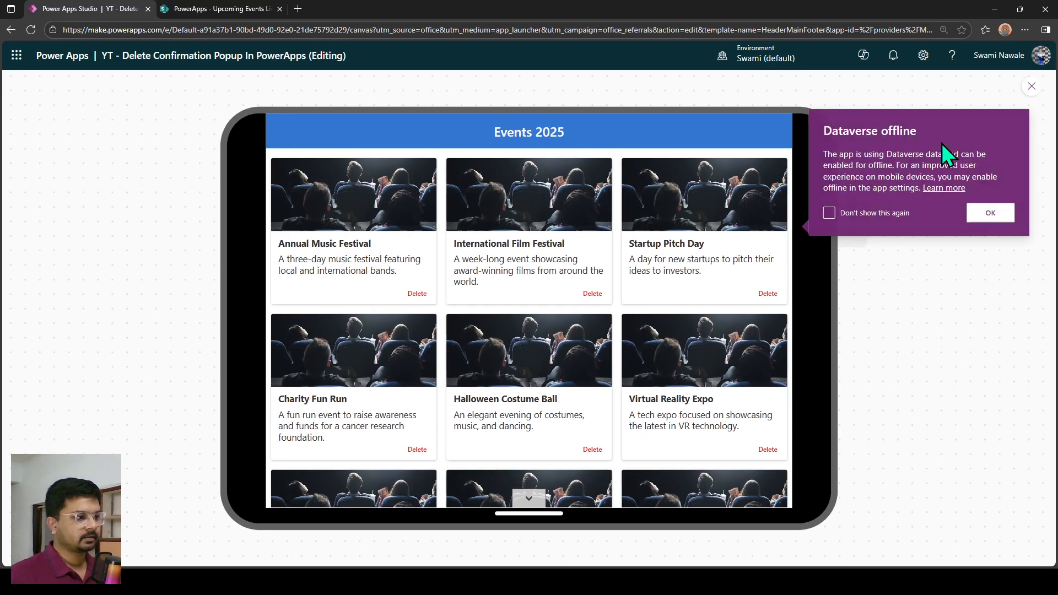
{"action": "left_click", "coordinate": [829, 218]}
{"action": "left_click", "coordinate": [986, 216]}
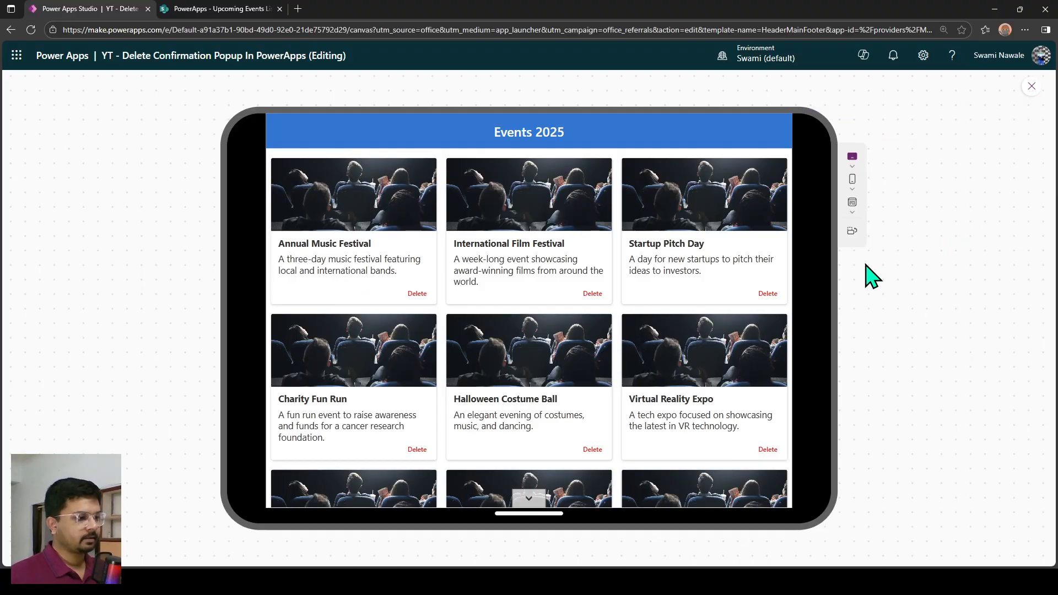
{"action": "key", "text": "Escape"}
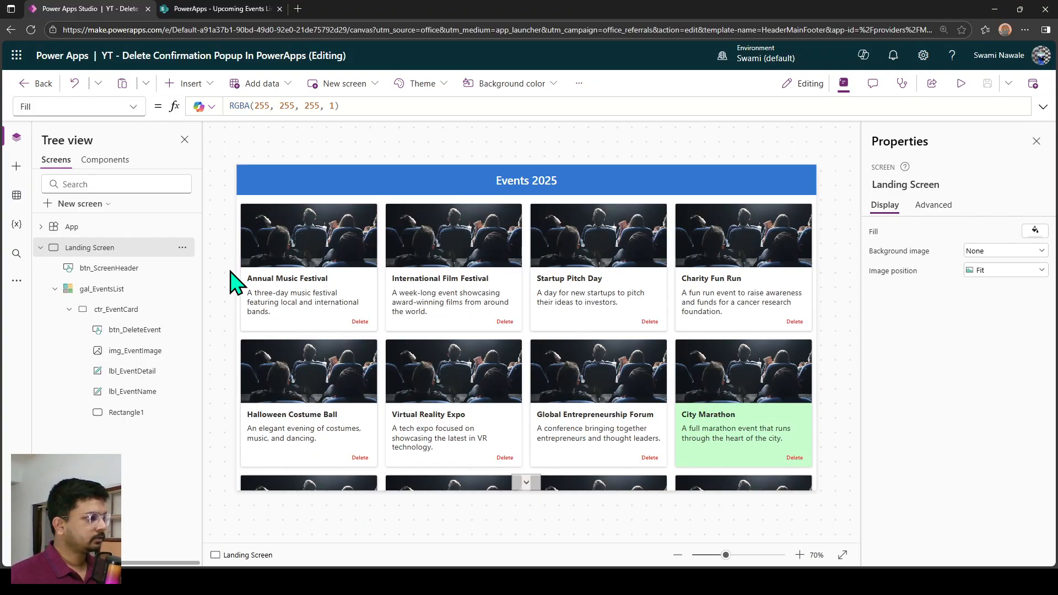
Insert a horizontal container on the Landing Screen.
{"action": "left_click", "coordinate": [193, 84]}
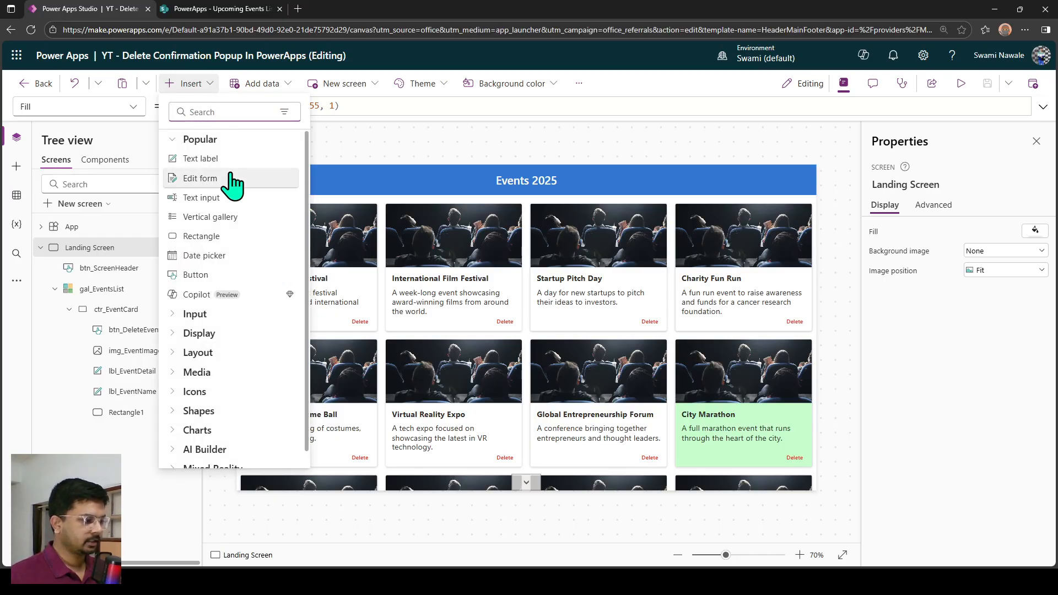
{"action": "type", "text": "hor"}
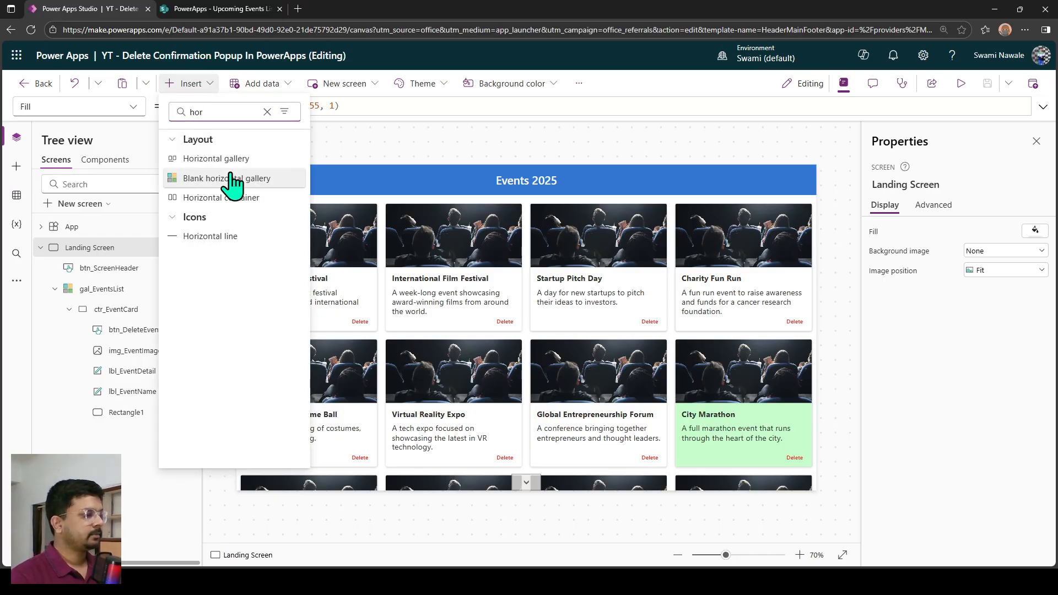
{"action": "left_click", "coordinate": [238, 197]}
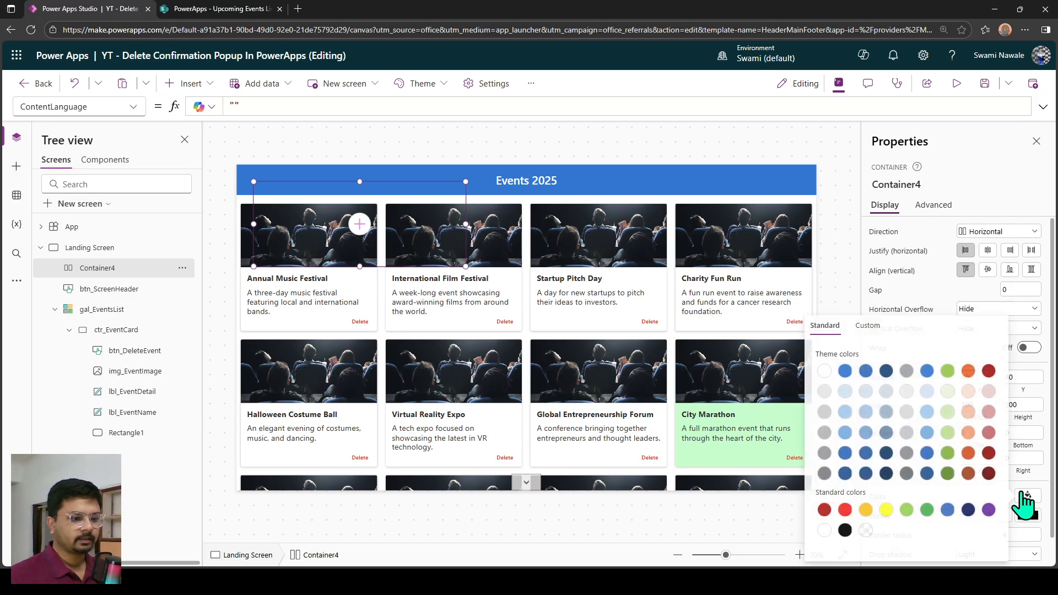
Fill the new horizontal container with standard yellow.
{"action": "left_click", "coordinate": [1028, 495]}
{"action": "left_click", "coordinate": [885, 510]}
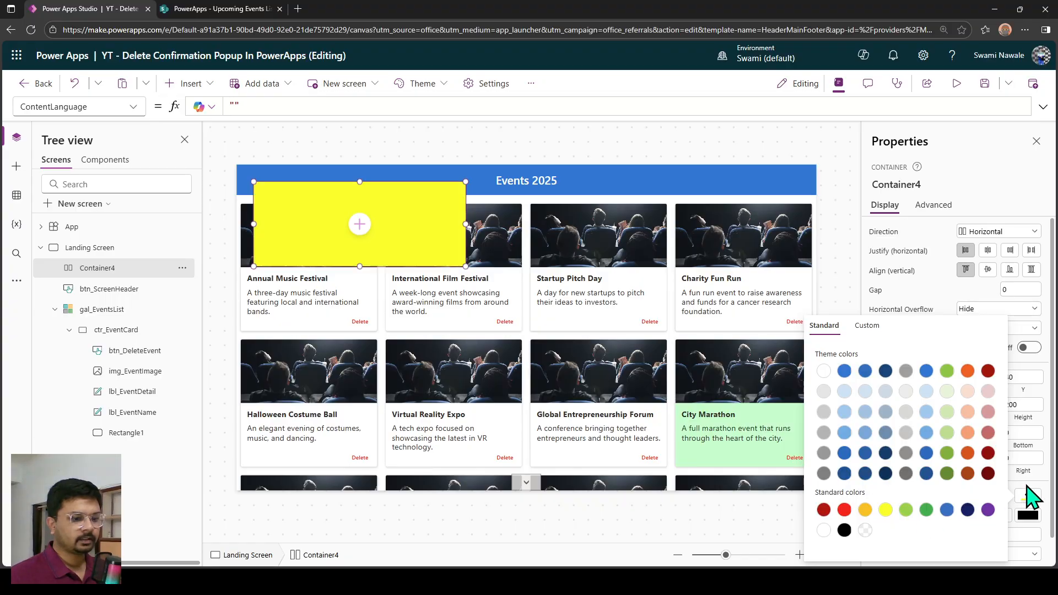
{"action": "left_click", "coordinate": [1028, 495]}
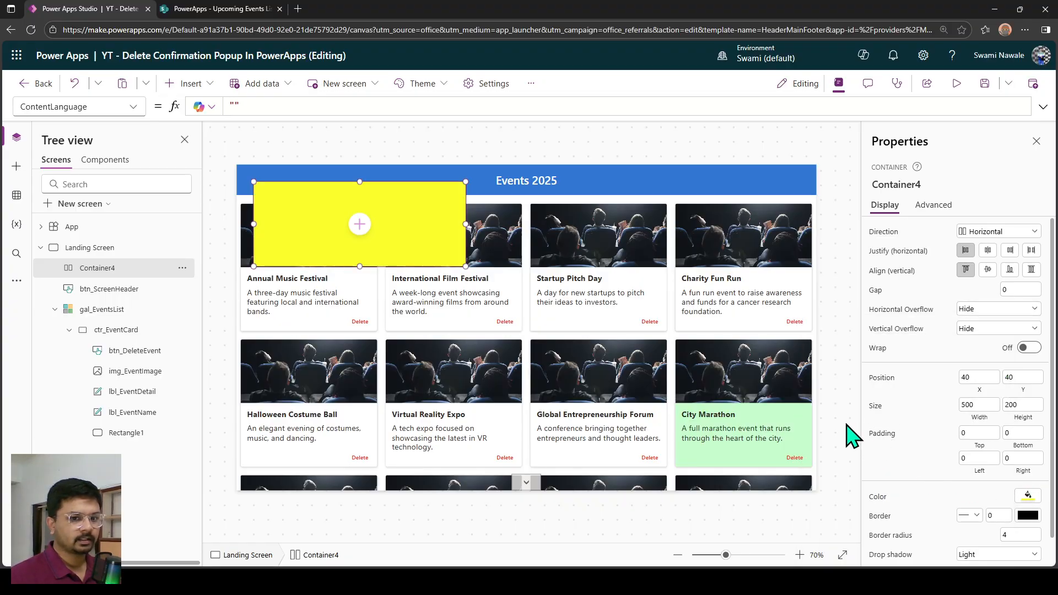
Position the horizontal container at X 0 and Y 0.
{"action": "left_click", "coordinate": [977, 377]}
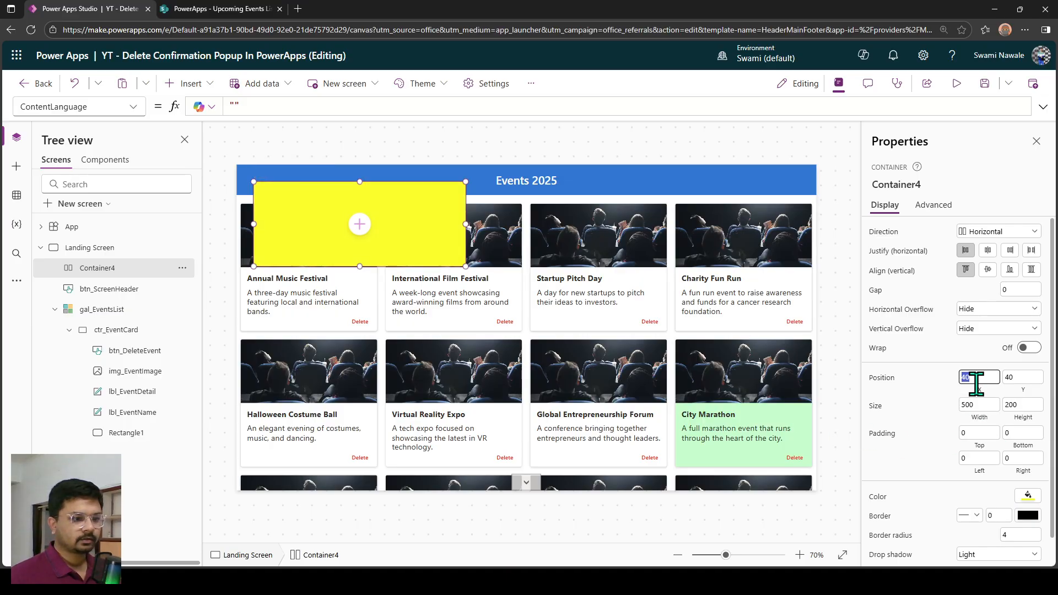
{"action": "type", "text": "0"}
{"action": "key", "text": "Tab"}
{"action": "type", "text": "0"}
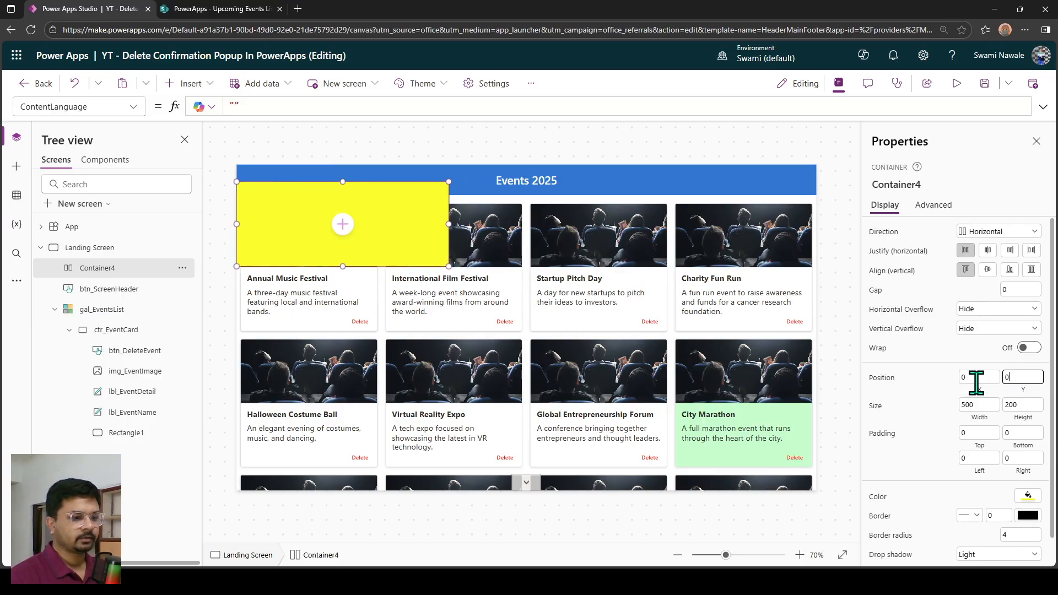
Set the horizontal container's width to Parent.Width and its height to Parent.Height.
{"action": "left_click", "coordinate": [973, 409]}
{"action": "type", "text": "pare"}
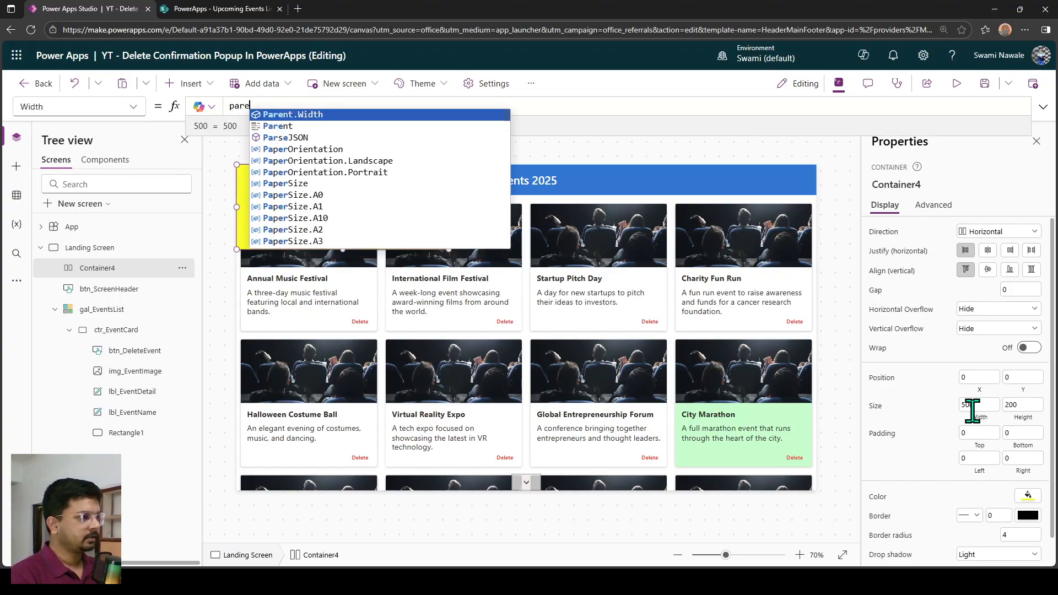
{"action": "key", "text": "Tab"}
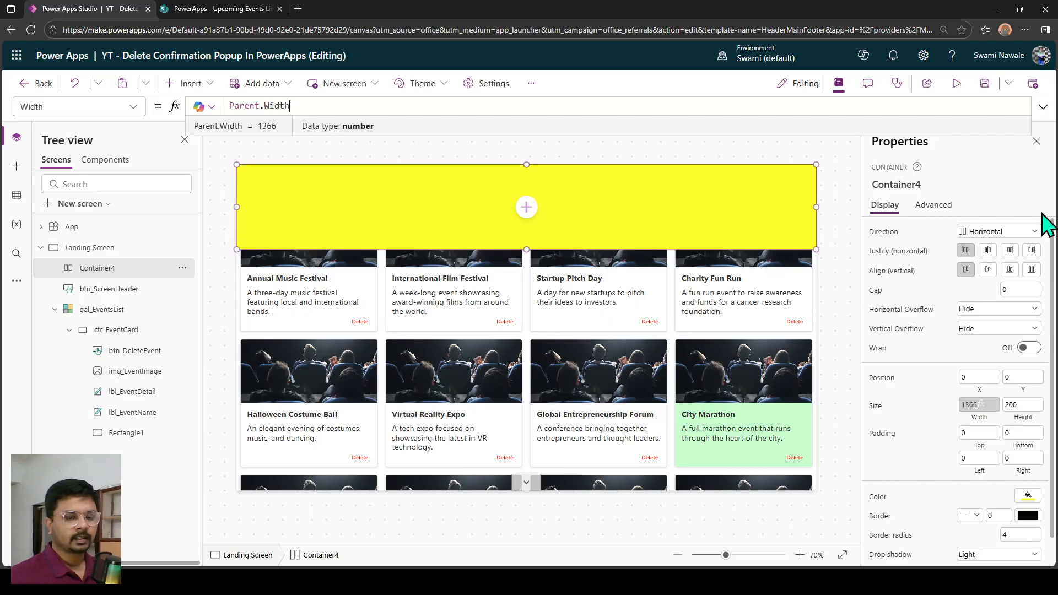
{"action": "left_click", "coordinate": [1015, 412]}
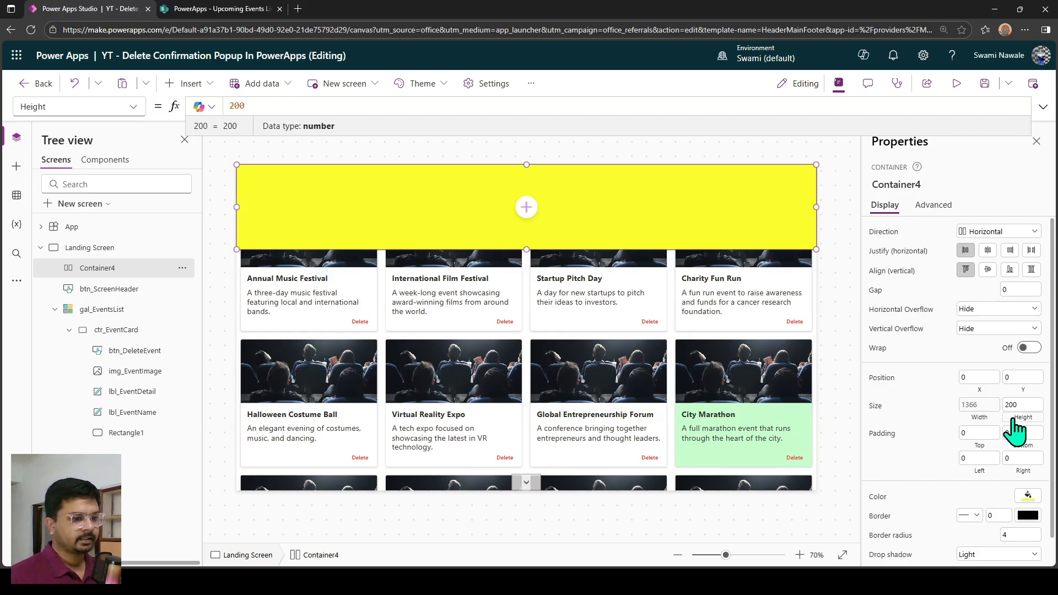
{"action": "key", "text": "ctrl+a"}
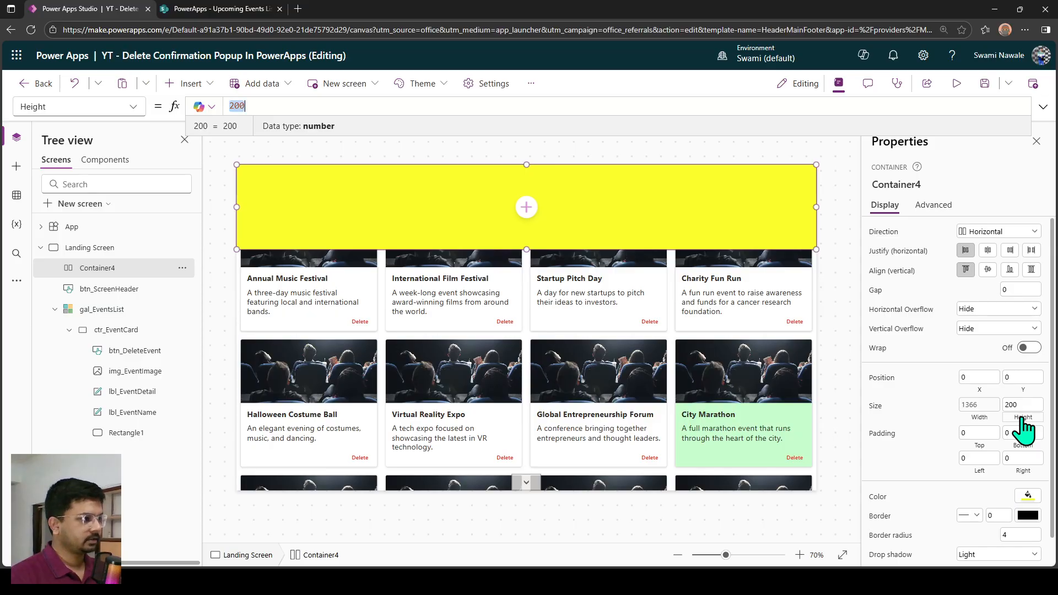
{"action": "type", "text": "pare"}
{"action": "key", "text": "Tab"}
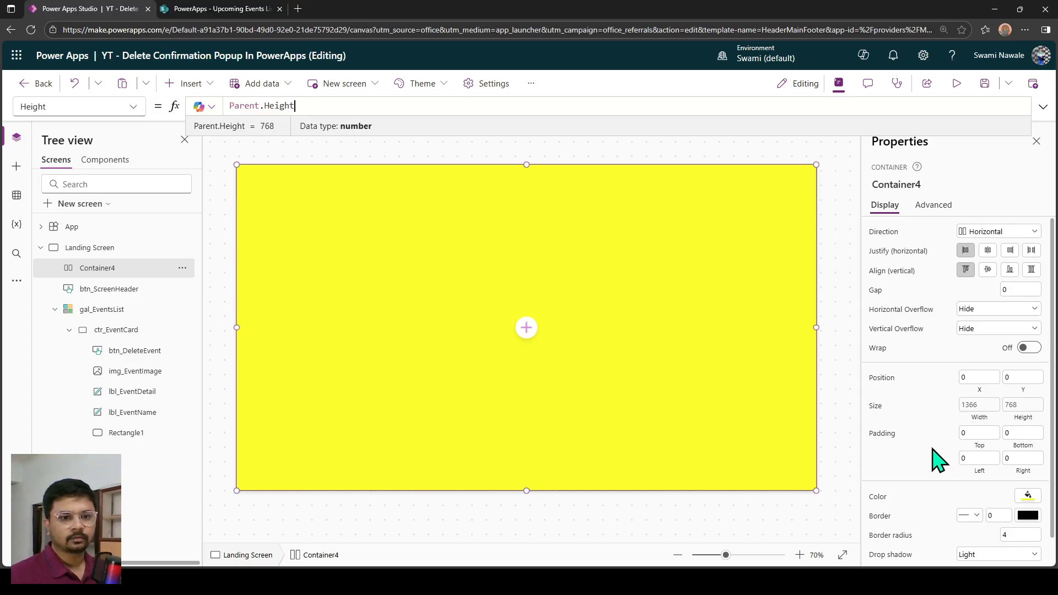
Give the horizontal container a custom black fill (hex 000000) with an alpha of 60.
{"action": "left_click", "coordinate": [1028, 496]}
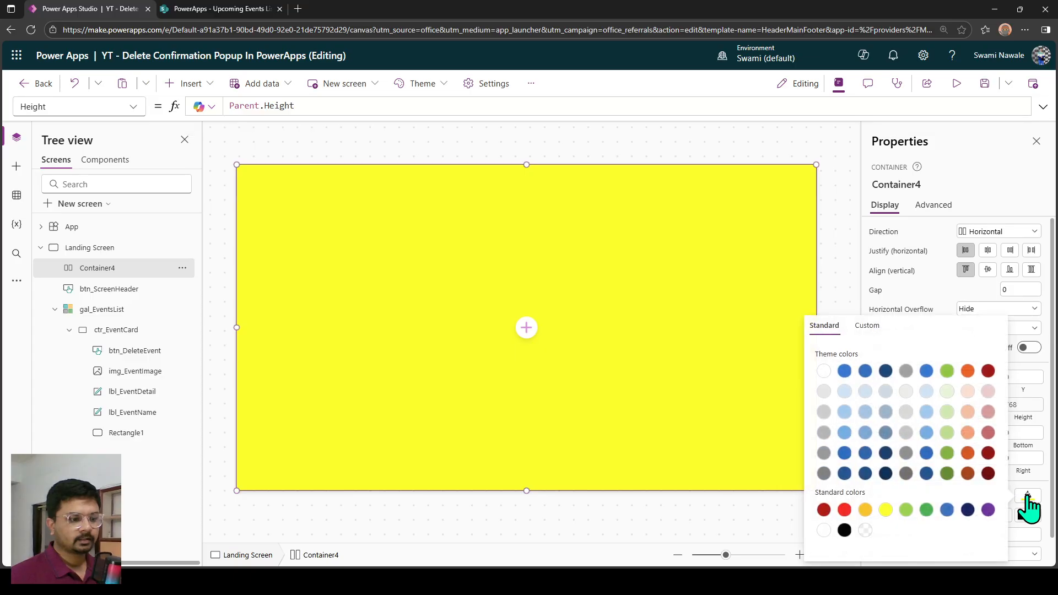
{"action": "left_click", "coordinate": [870, 332]}
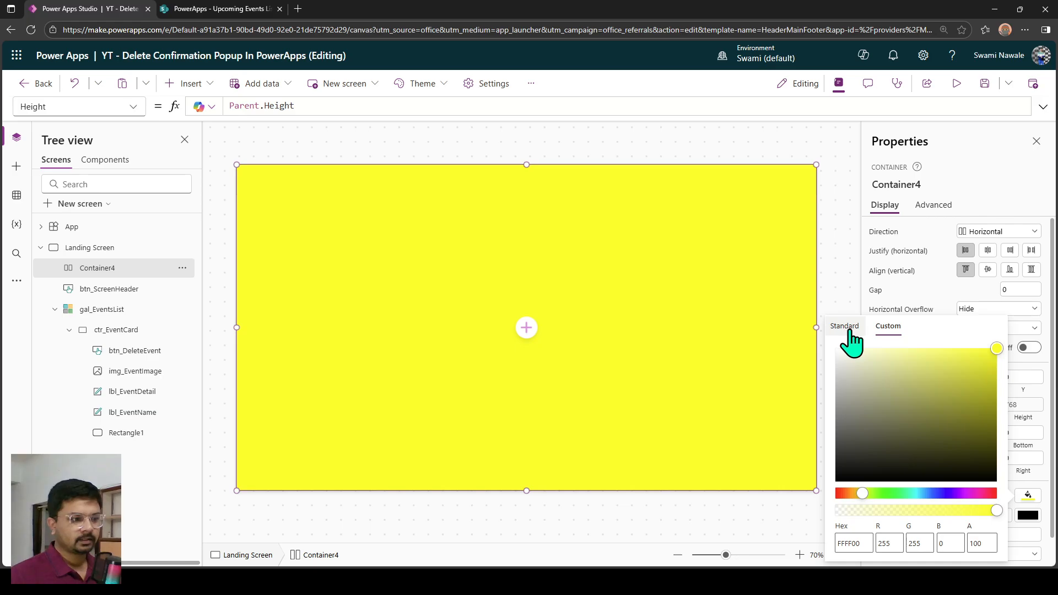
{"action": "left_click", "coordinate": [860, 452]}
{"action": "left_click_drag", "start_coordinate": [861, 456], "coordinate": [824, 504]}
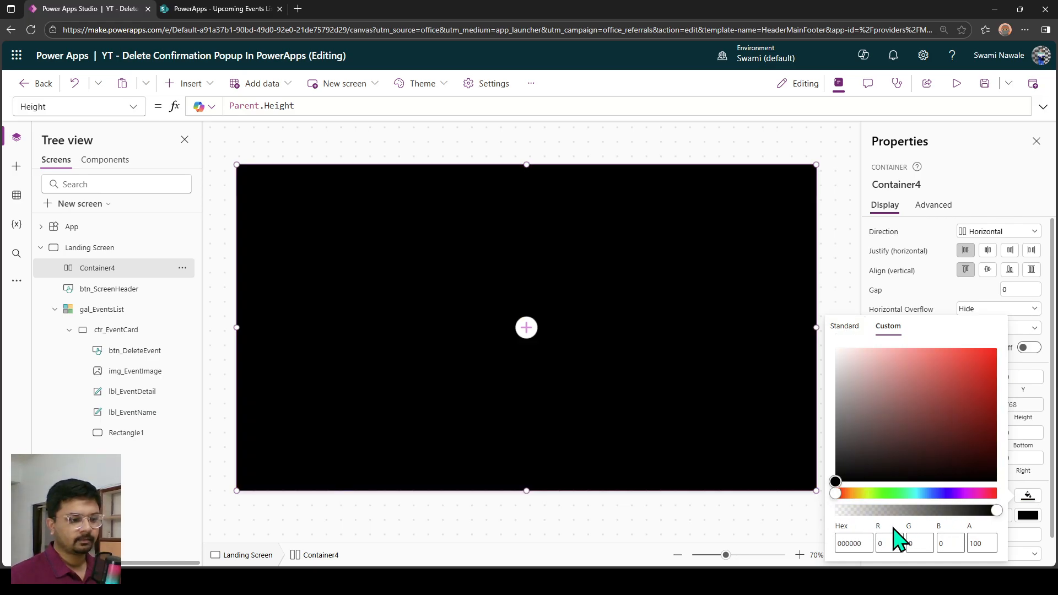
{"action": "double_click", "coordinate": [988, 548]}
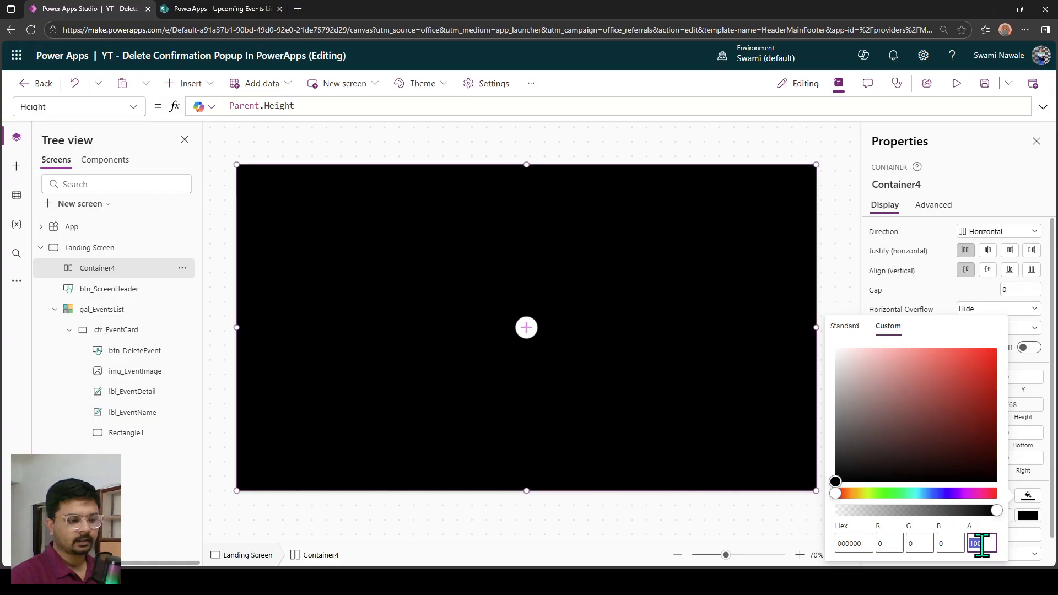
{"action": "type", "text": "60"}
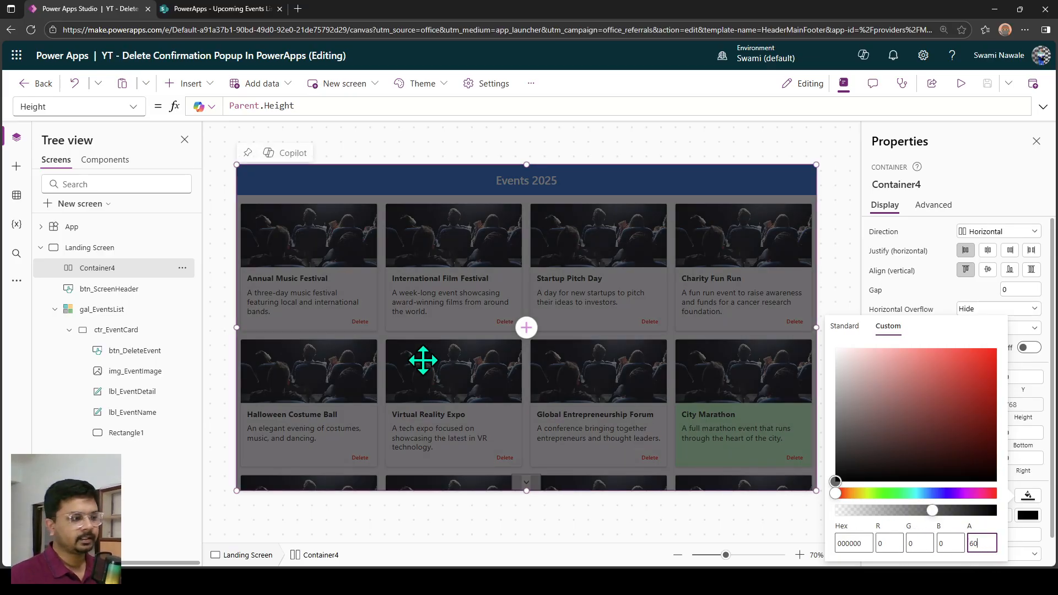
Rename the horizontal container as hctr_DeleteContainer.
{"action": "left_click", "coordinate": [107, 278]}
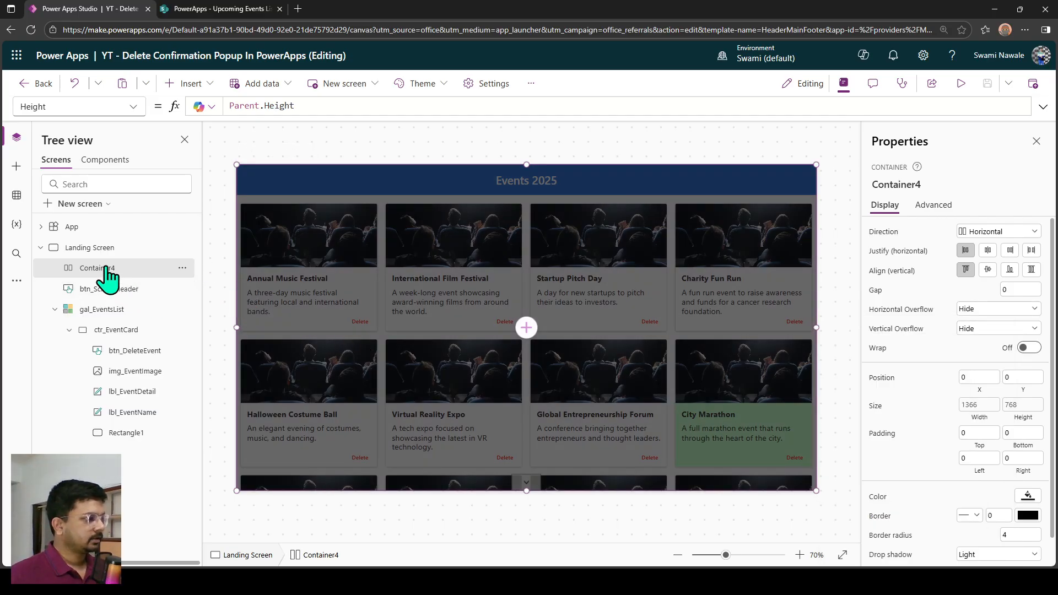
{"action": "double_click", "coordinate": [106, 267]}
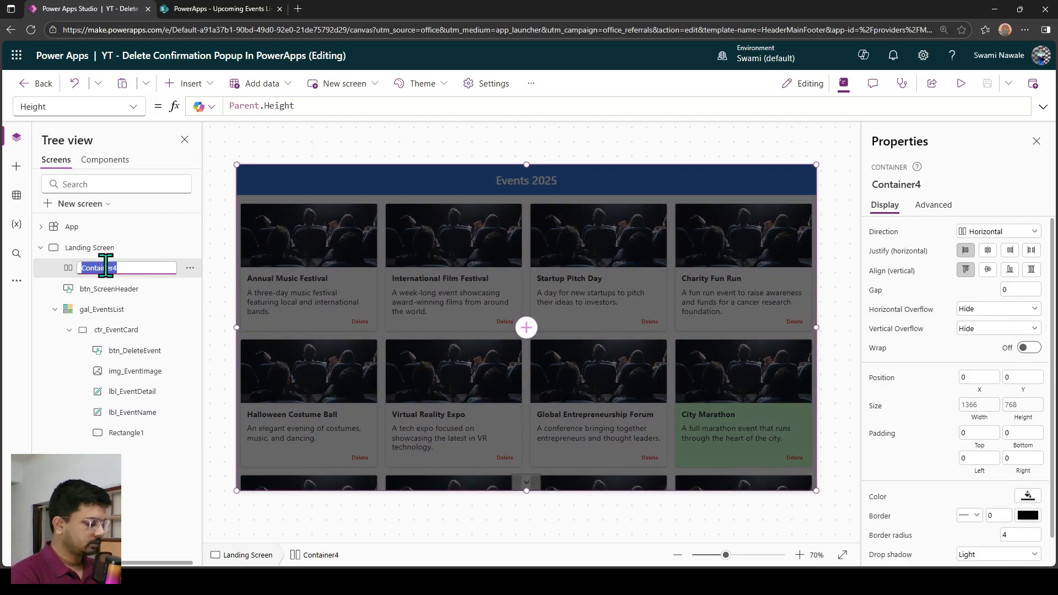
{"action": "type", "text": "hctr_"}
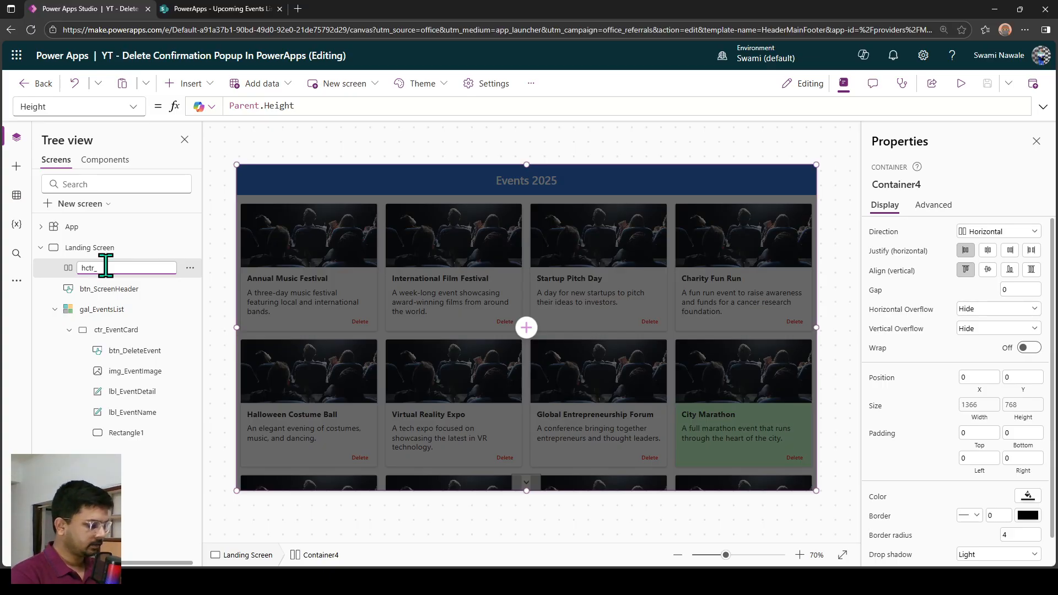
{"action": "type", "text": "Dele"}
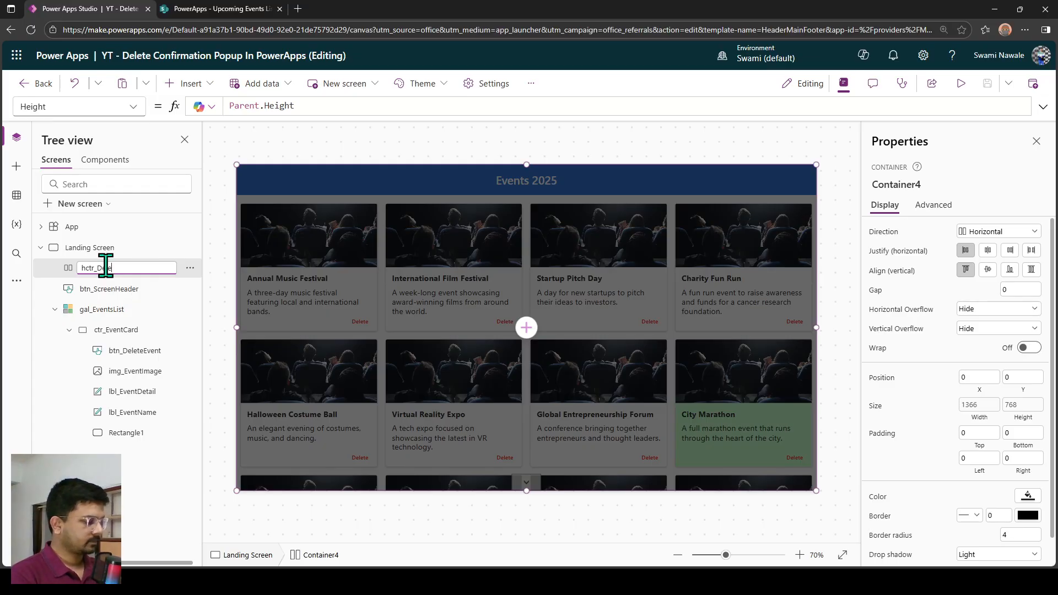
{"action": "type", "text": "teContainer"}
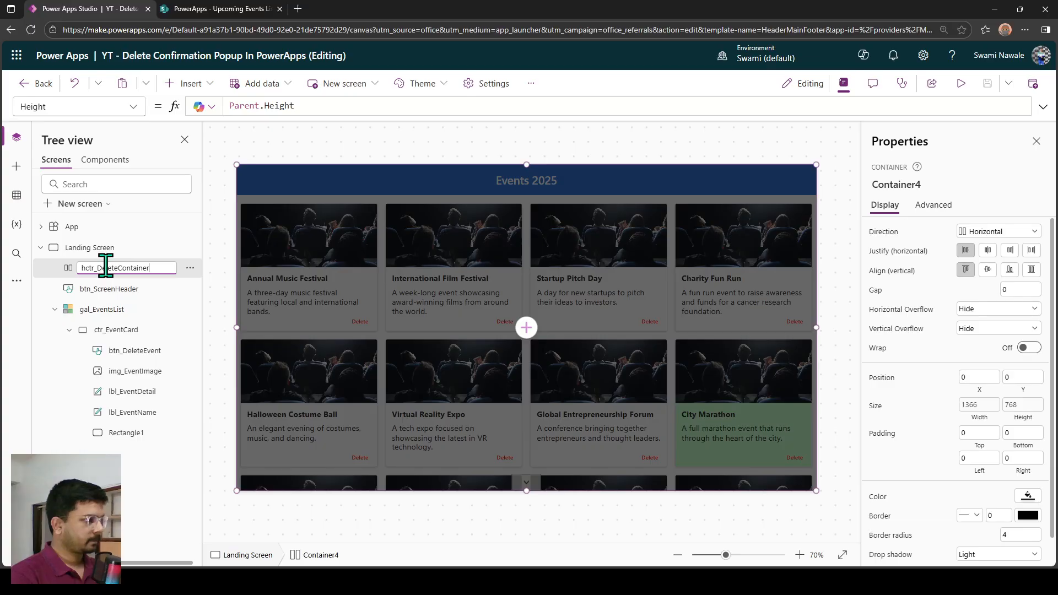
{"action": "key", "text": "Return"}
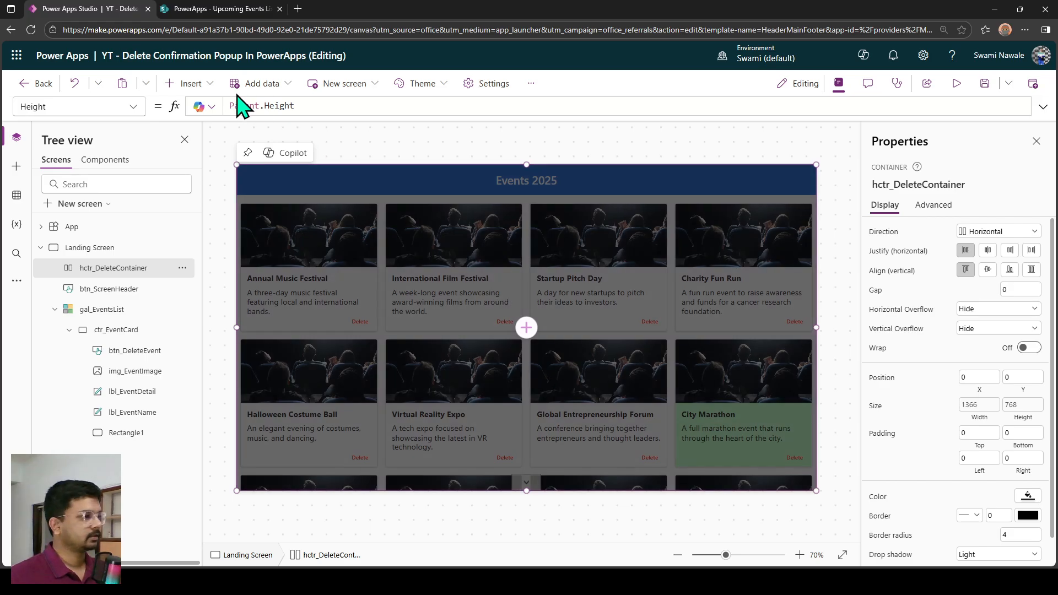
Insert a plain container inside hctr_DeleteContainer.
{"action": "left_click", "coordinate": [188, 83]}
{"action": "left_click", "coordinate": [221, 112]}
{"action": "type", "text": "con"}
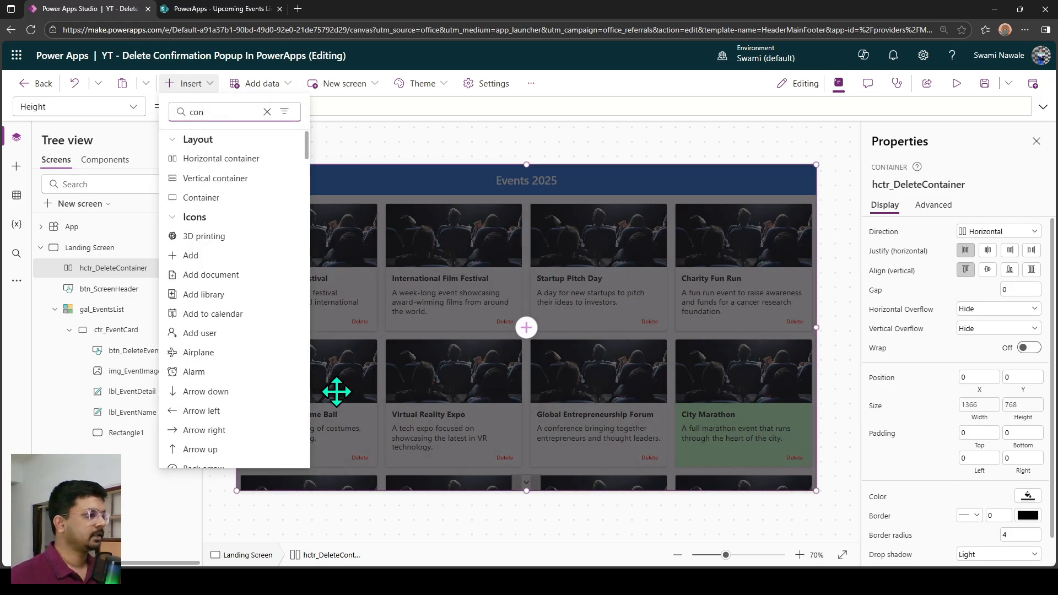
{"action": "left_click", "coordinate": [175, 198]}
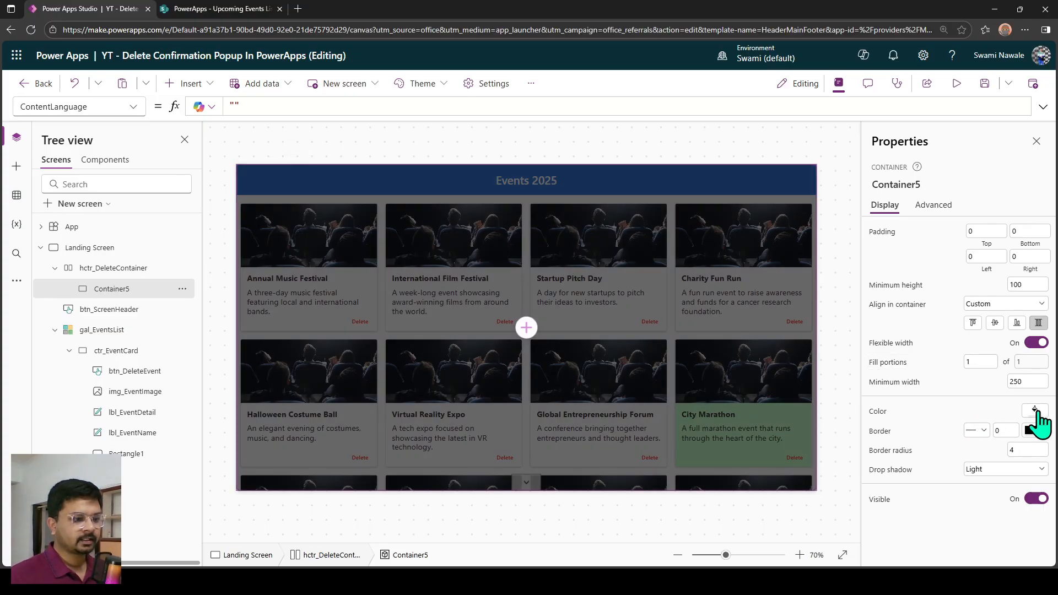
Give the inner container a white fill and rename it ctr_Delete.
{"action": "left_click", "coordinate": [1036, 411]}
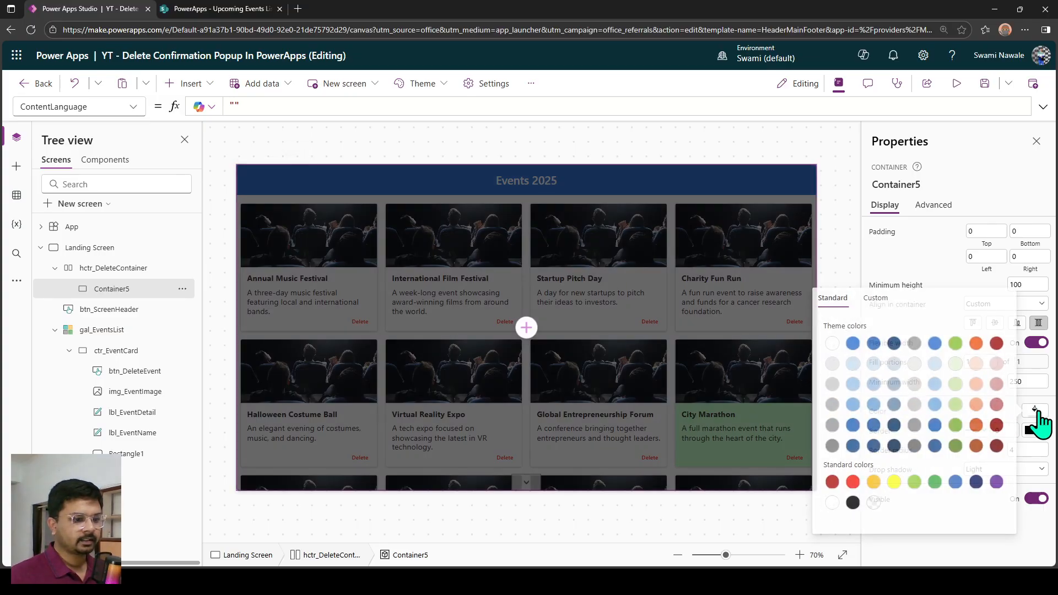
{"action": "left_click", "coordinate": [831, 503]}
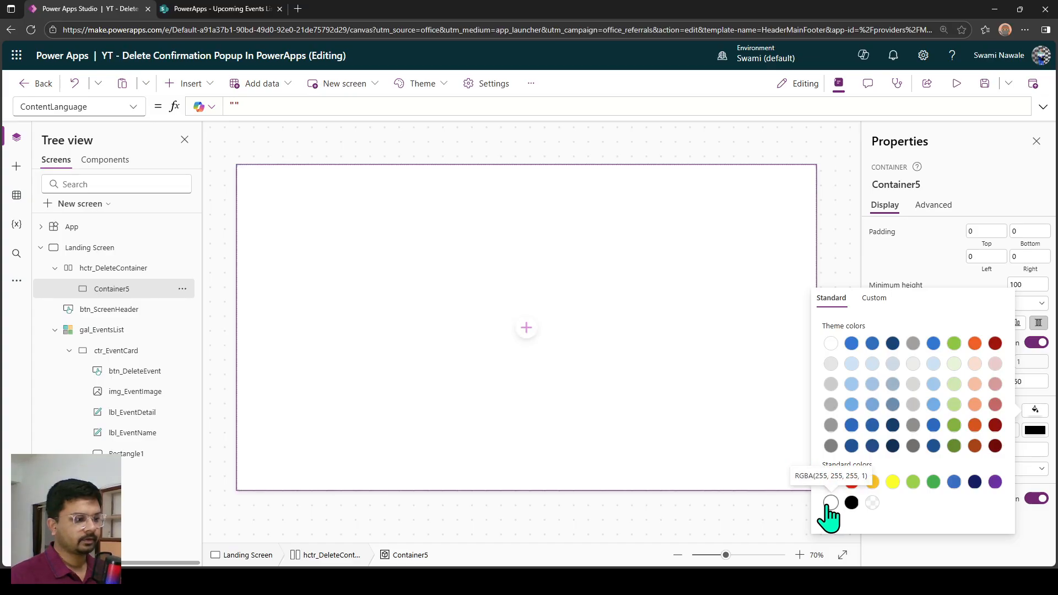
{"action": "double_click", "coordinate": [123, 290]}
{"action": "type", "text": "c"}
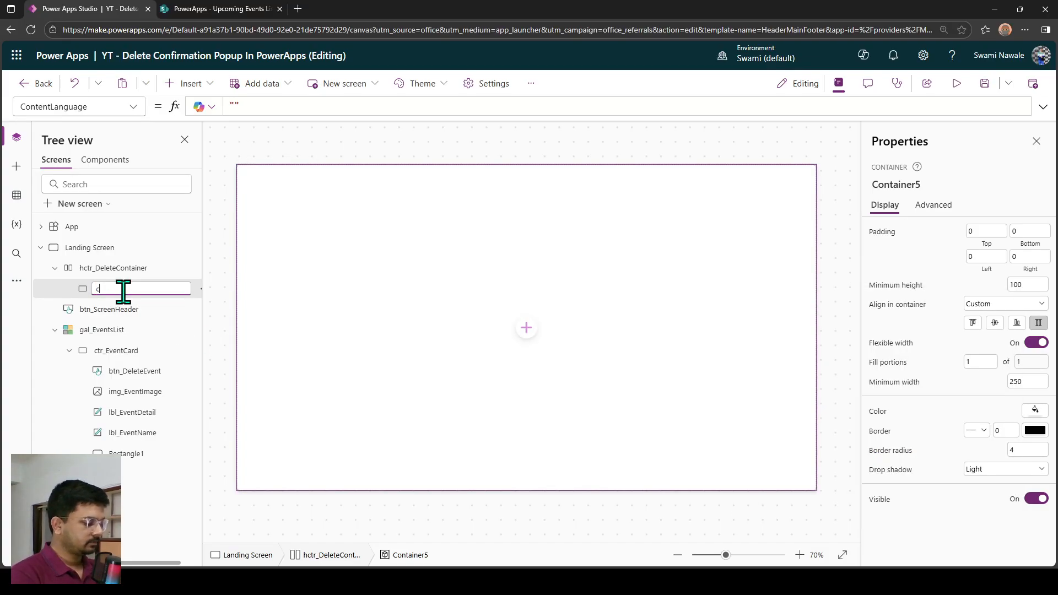
{"action": "type", "text": "tr_Dele"}
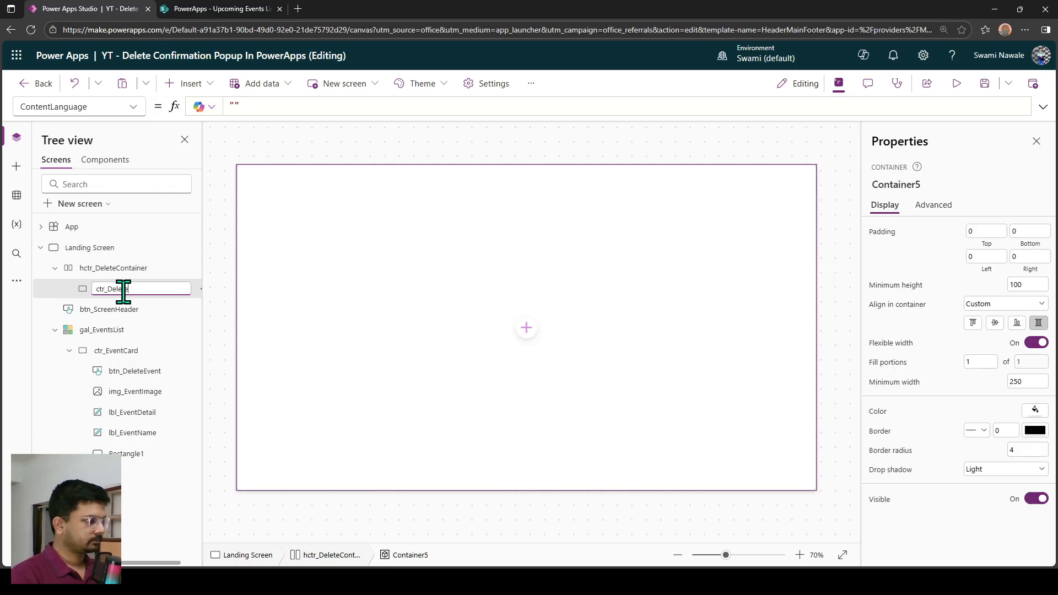
{"action": "type", "text": "te"}
{"action": "key", "text": "Return"}
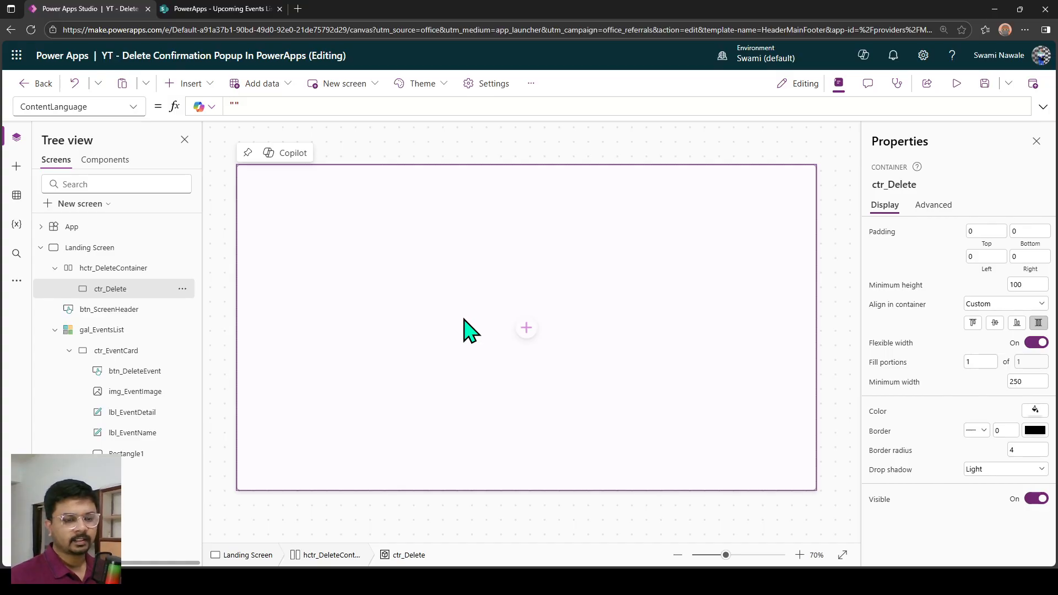
Center the contents of hctr_DeleteContainer both horizontally and vertically.
{"action": "left_click", "coordinate": [116, 273]}
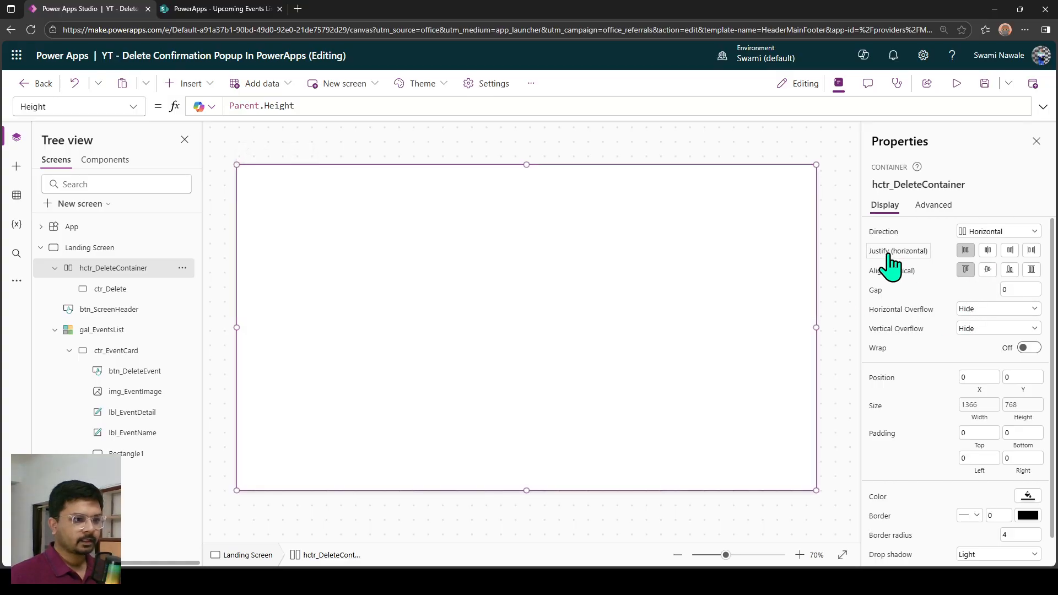
{"action": "left_click", "coordinate": [988, 250]}
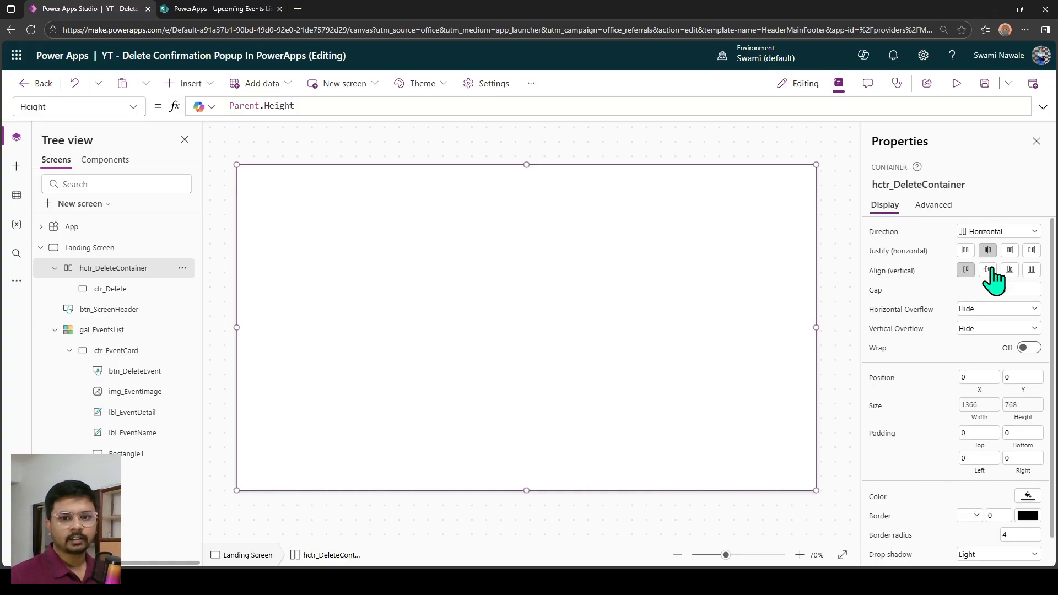
{"action": "left_click", "coordinate": [989, 270]}
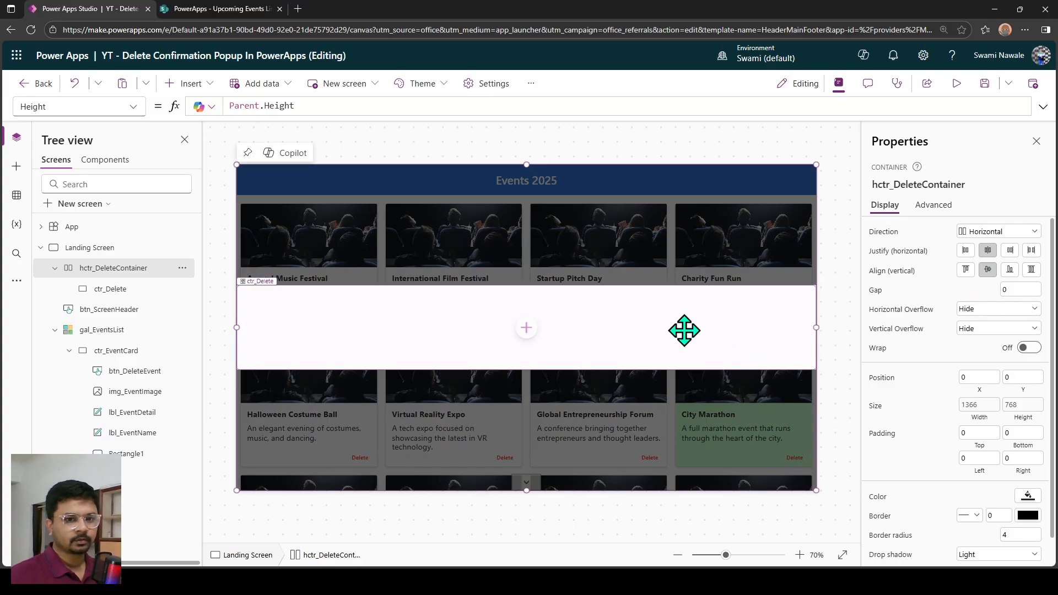
Turn off flexible width for ctr_Delete and set its height to 250.
{"action": "left_click", "coordinate": [680, 330]}
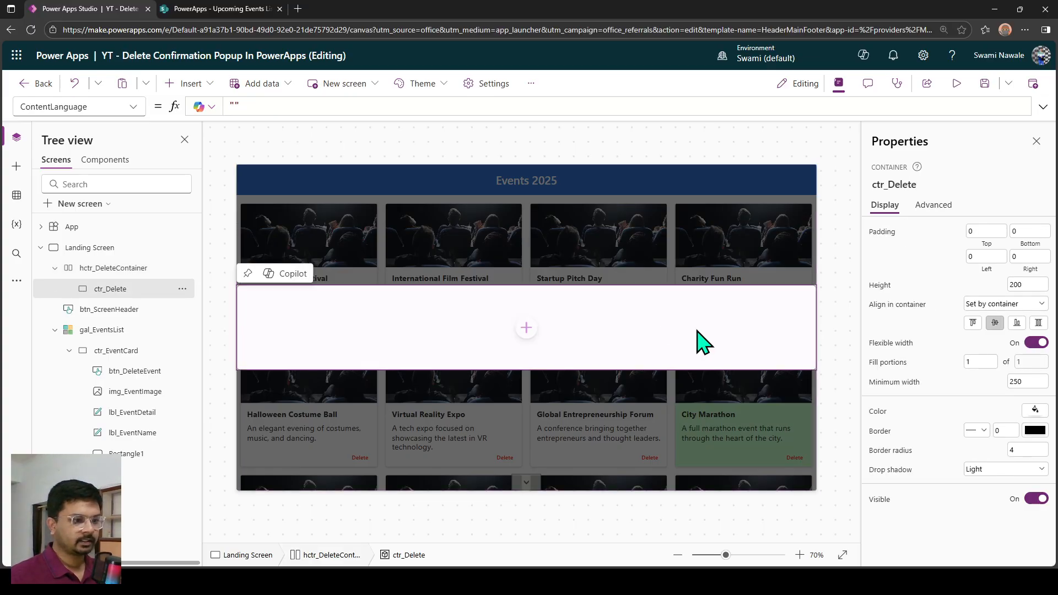
{"action": "left_click", "coordinate": [1041, 343]}
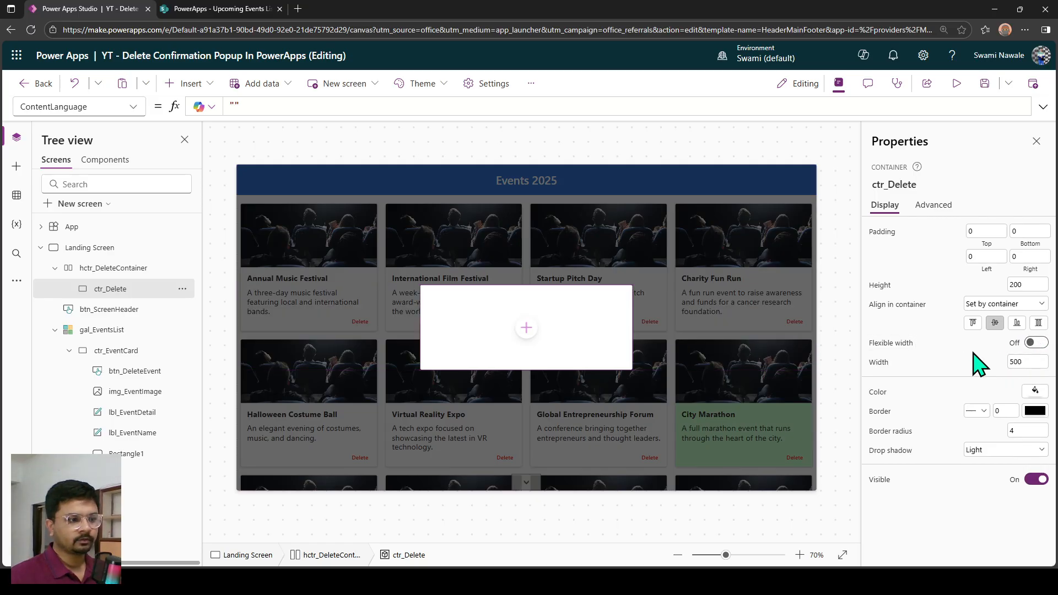
{"action": "left_click", "coordinate": [1036, 365]}
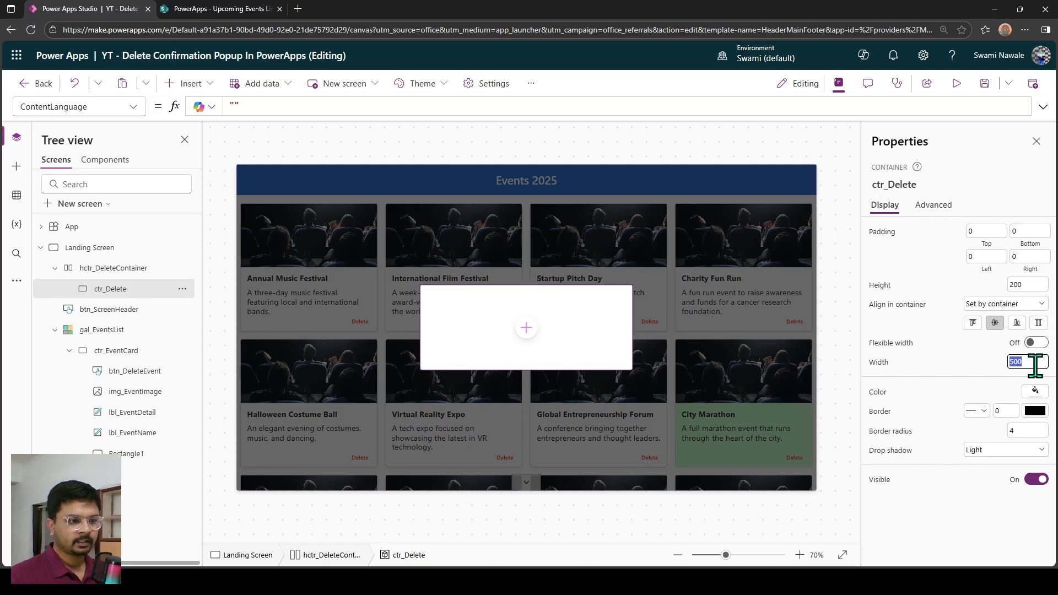
{"action": "left_click", "coordinate": [1030, 284]}
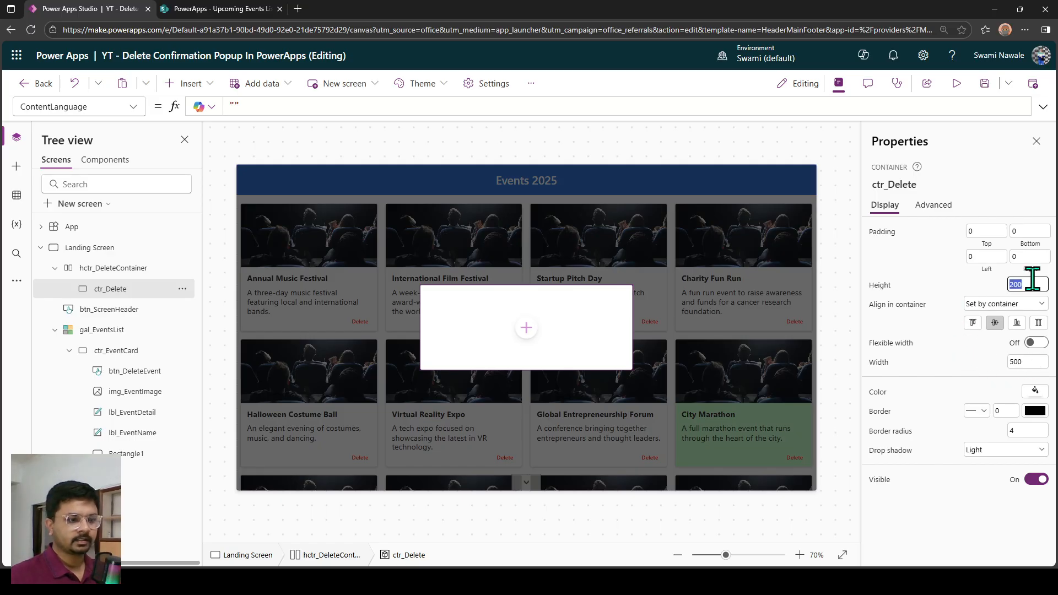
{"action": "type", "text": "250"}
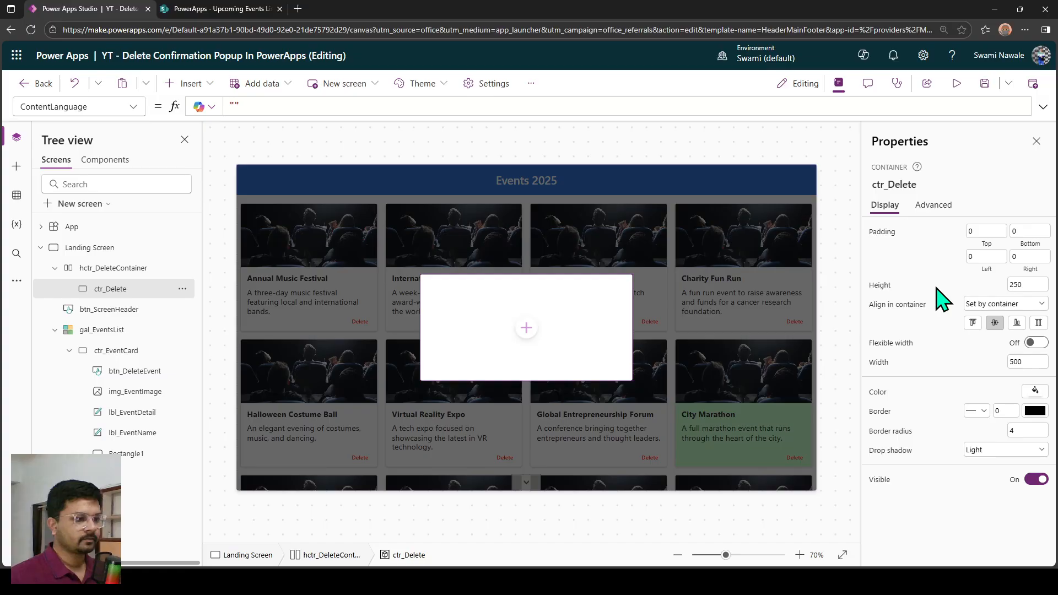
Insert a text label inside ctr_Delete with the text "Are you sure you want to delete this event?".
{"action": "left_click", "coordinate": [525, 330]}
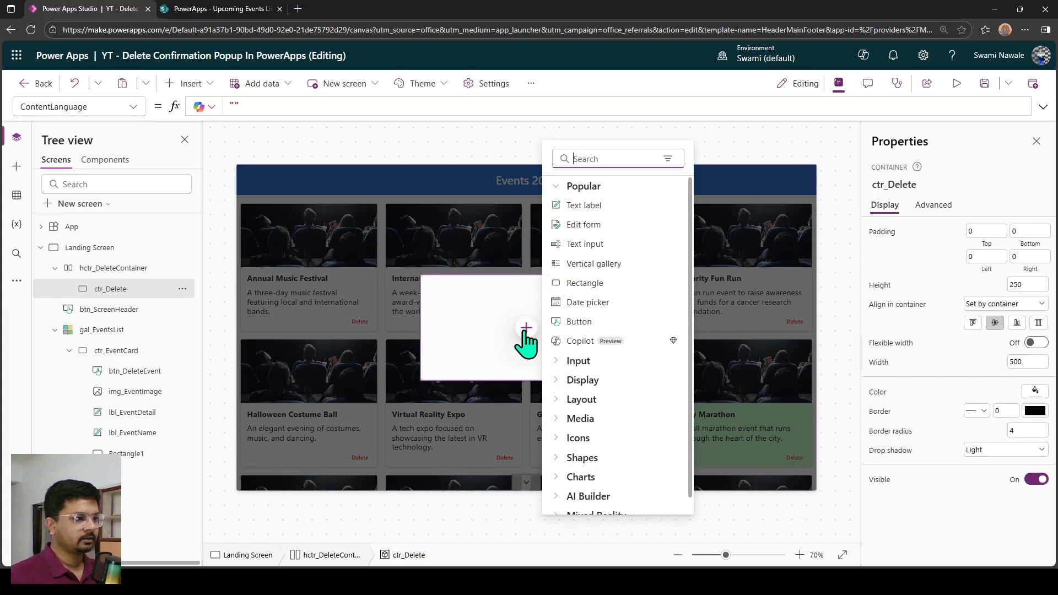
{"action": "left_click", "coordinate": [583, 205]}
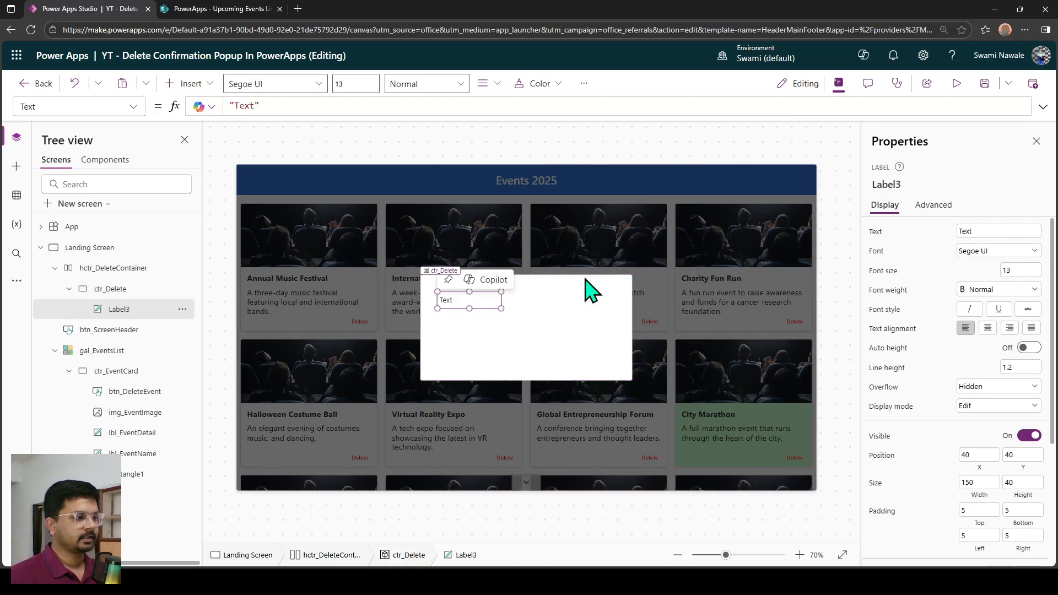
{"action": "double_click", "coordinate": [969, 231]}
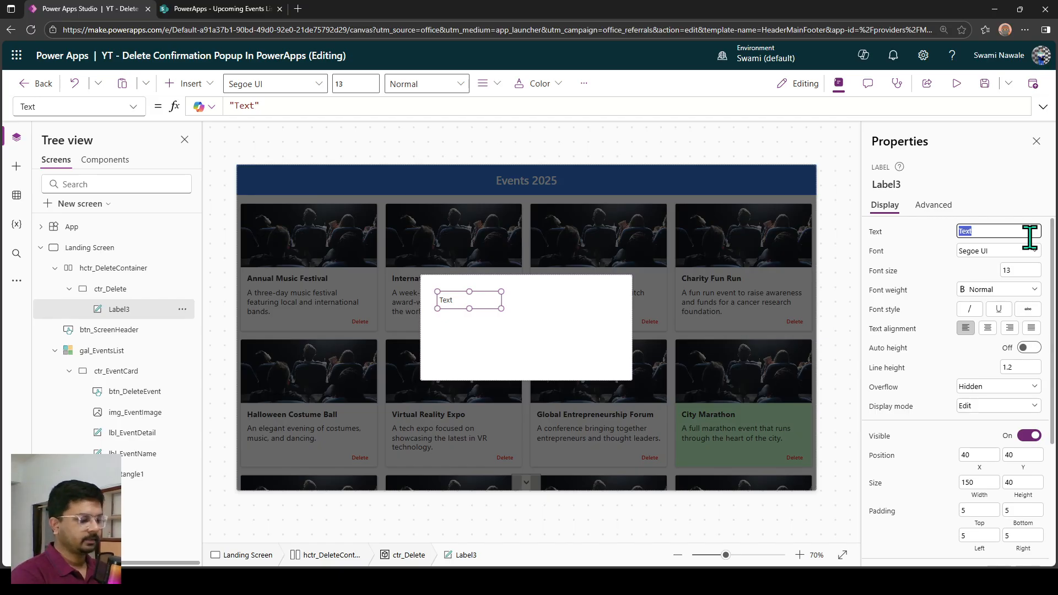
{"action": "type", "text": "A"}
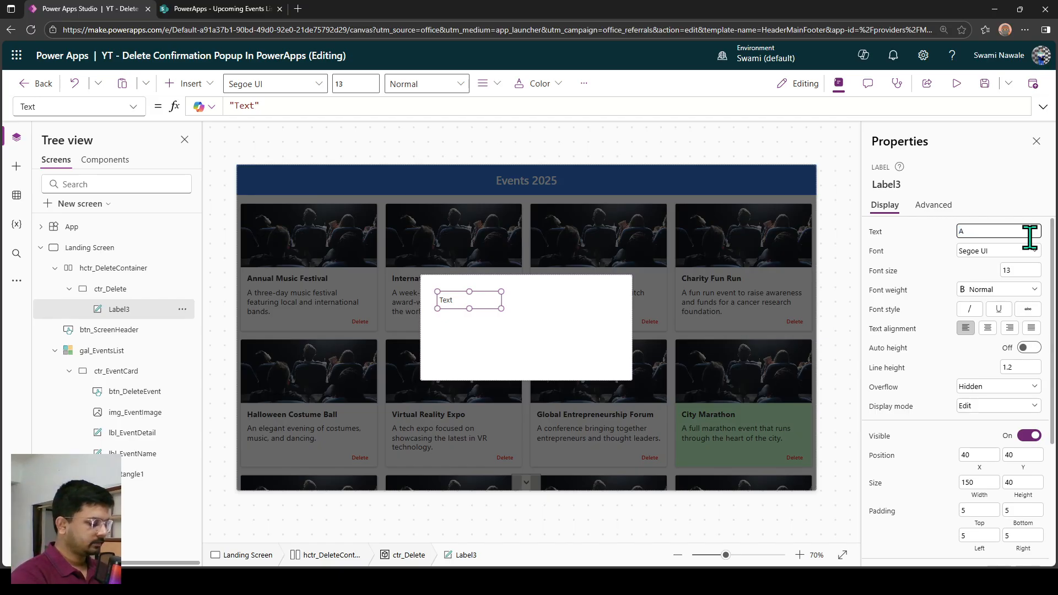
{"action": "type", "text": "re you"}
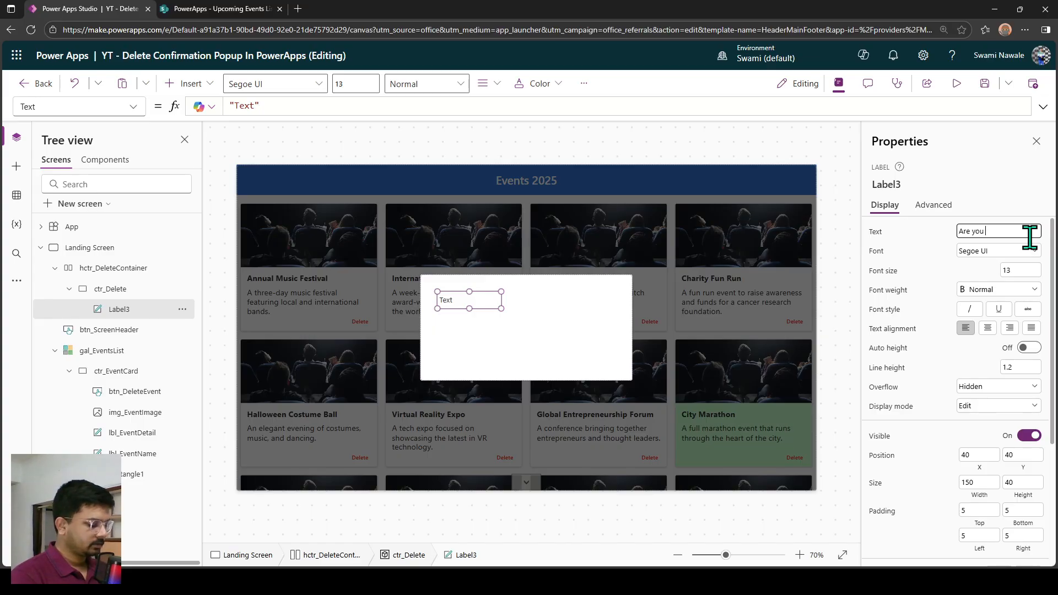
{"action": "type", "text": " sure you wan"}
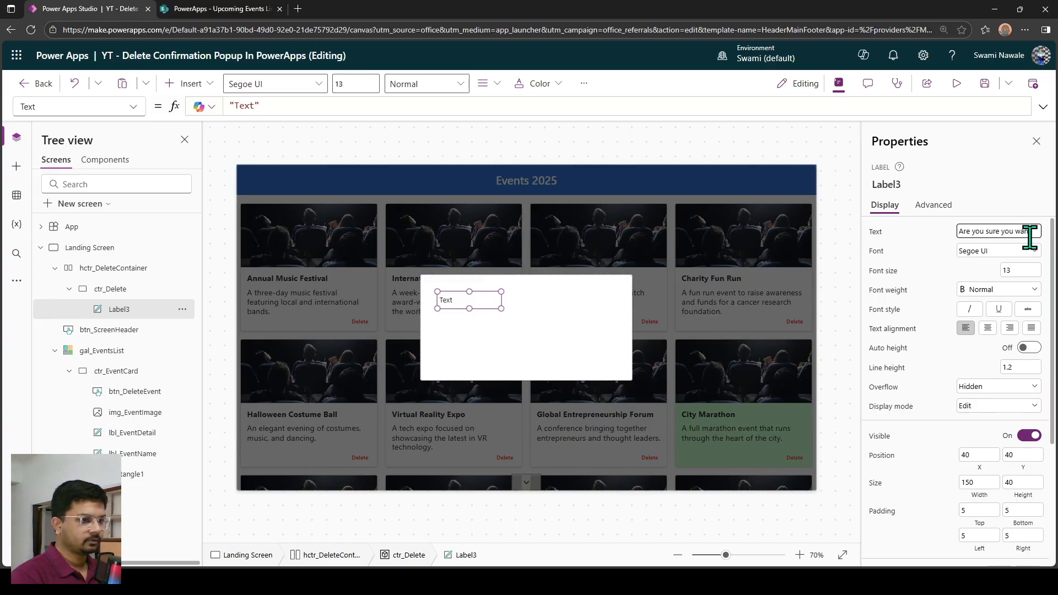
{"action": "type", "text": "t to delete this"}
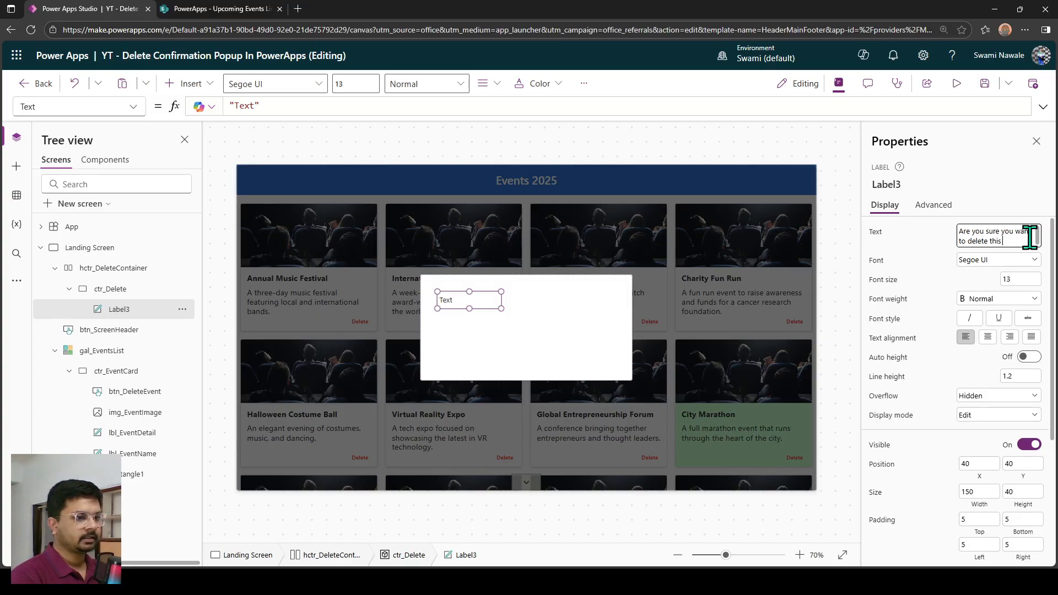
{"action": "type", "text": " event?"}
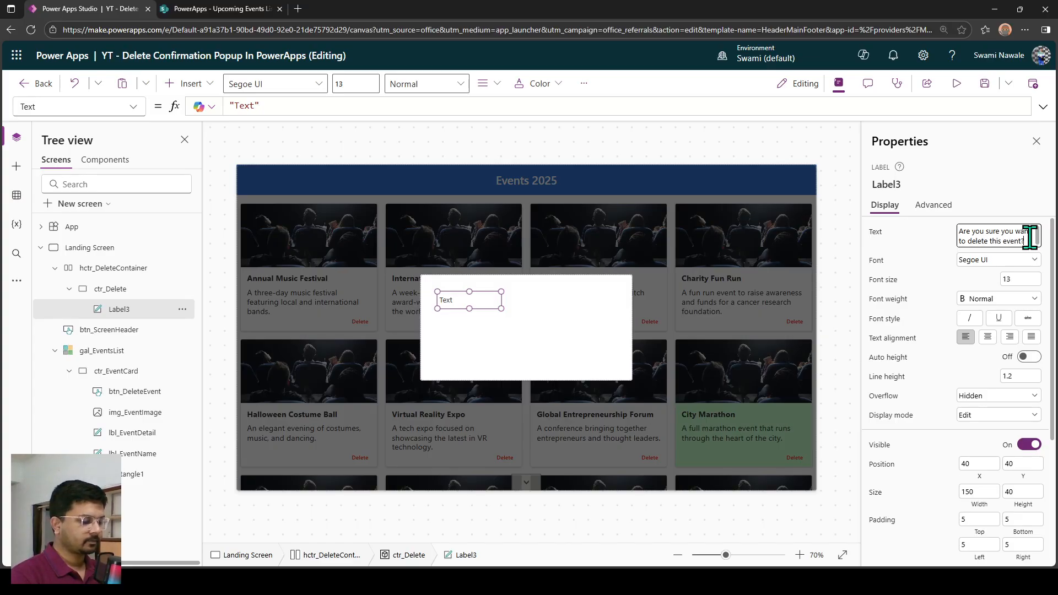
Set the confirmation label's font size to 15 and its font weight to Bold.
{"action": "left_click", "coordinate": [1017, 278]}
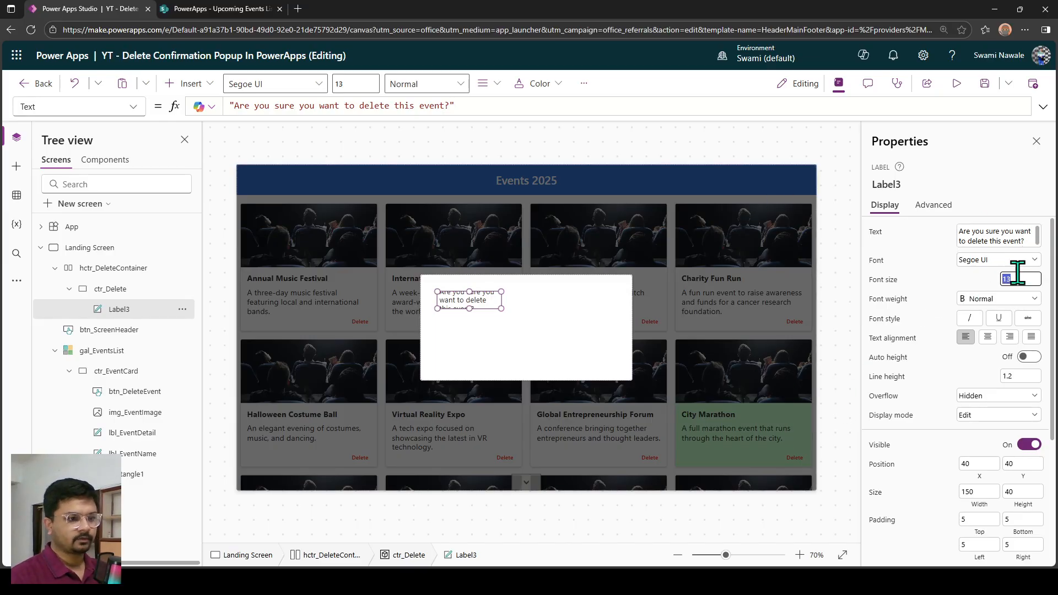
{"action": "type", "text": "15"}
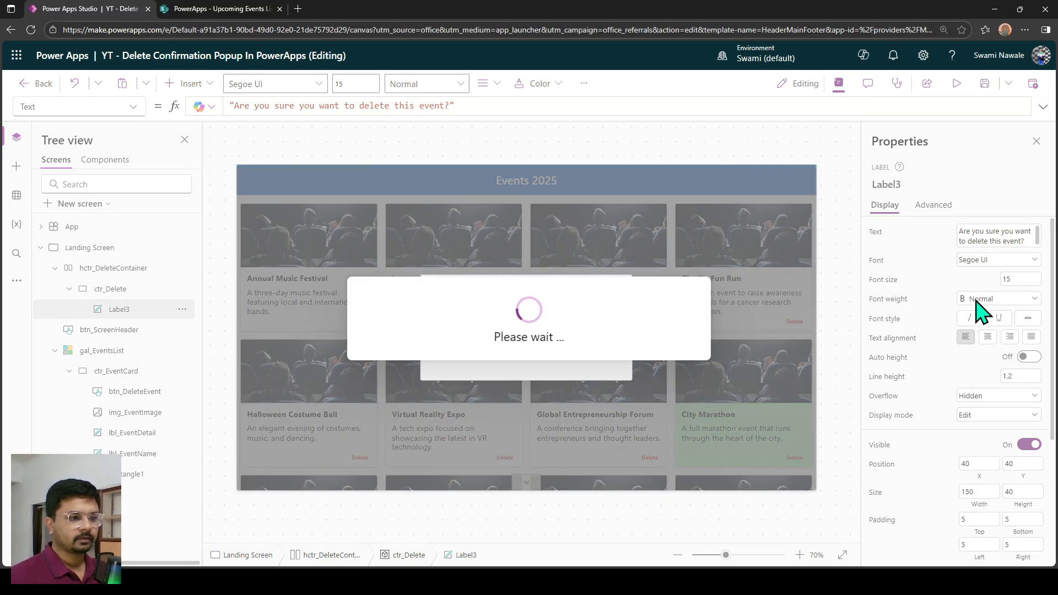
{"action": "left_click", "coordinate": [976, 300]}
{"action": "left_click", "coordinate": [977, 312]}
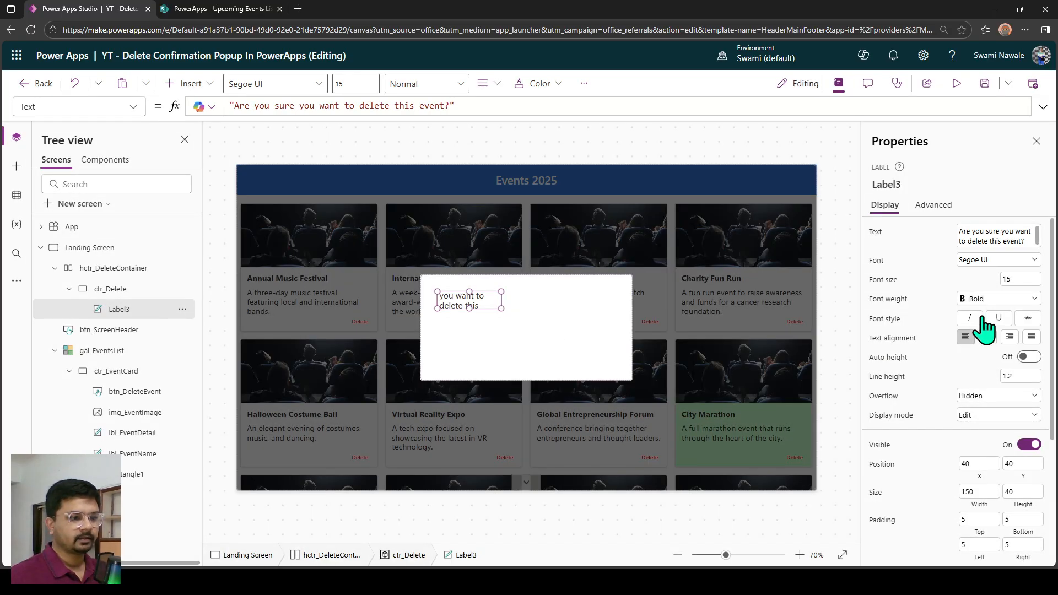
Set the confirmation label's width to Parent.Width and turn on its auto height.
{"action": "left_click", "coordinate": [980, 506]}
{"action": "key", "text": "ctrl+a"}
{"action": "type", "text": "pa"}
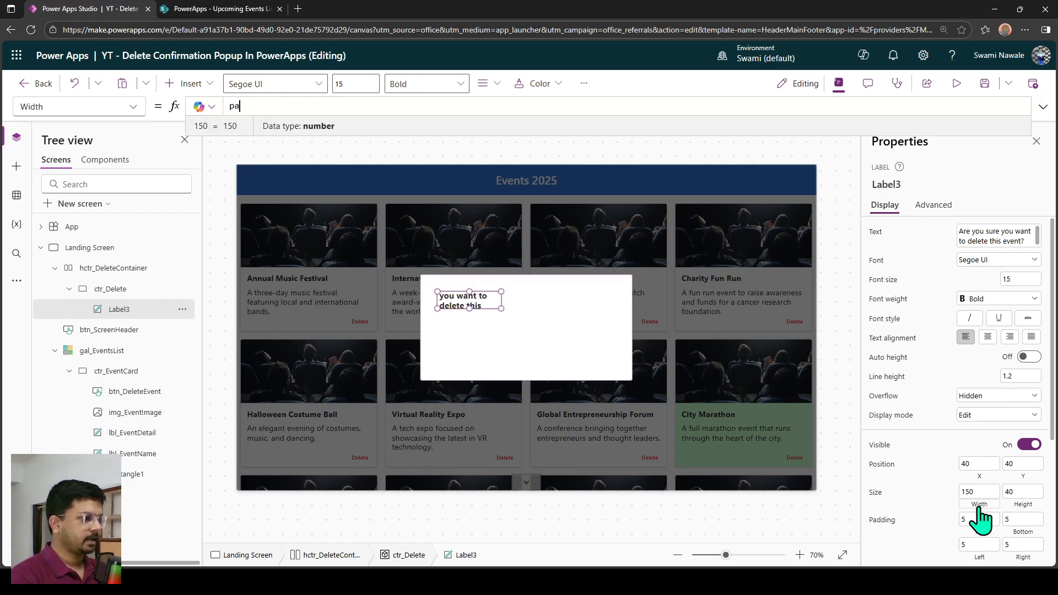
{"action": "type", "text": "rent"}
{"action": "key", "text": "Tab"}
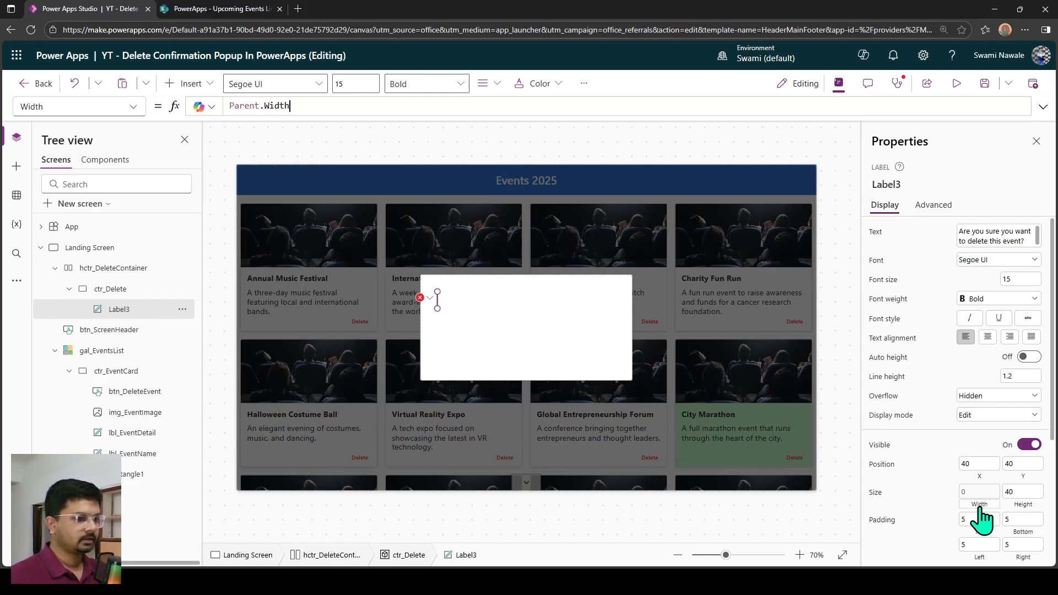
{"action": "left_click", "coordinate": [1031, 359]}
Position the confirmation label at X 0 and Y 20, and center its text.
{"action": "left_click", "coordinate": [972, 464]}
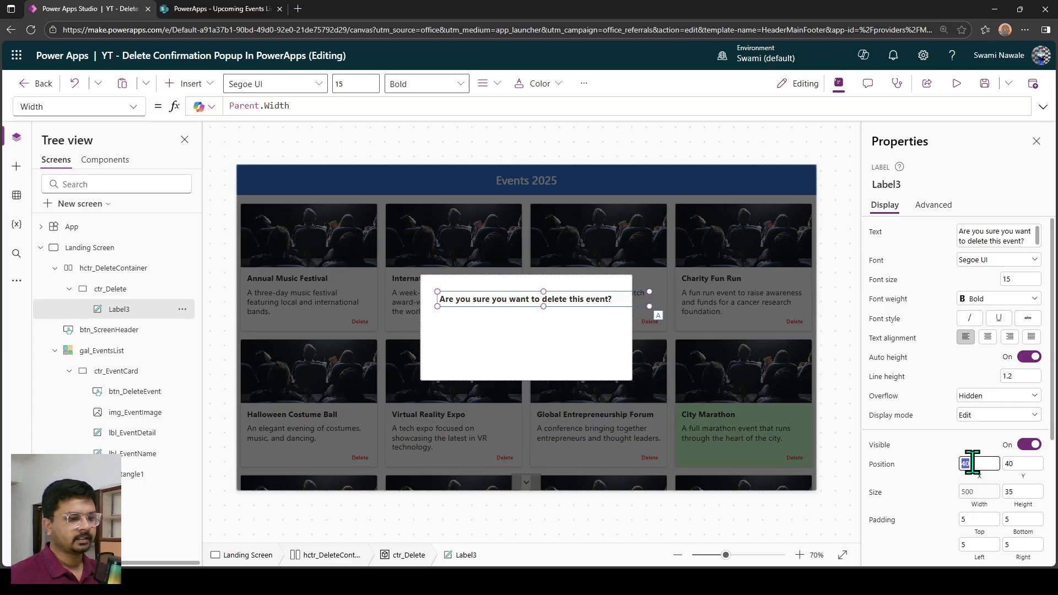
{"action": "type", "text": "0"}
{"action": "left_click", "coordinate": [1031, 464]}
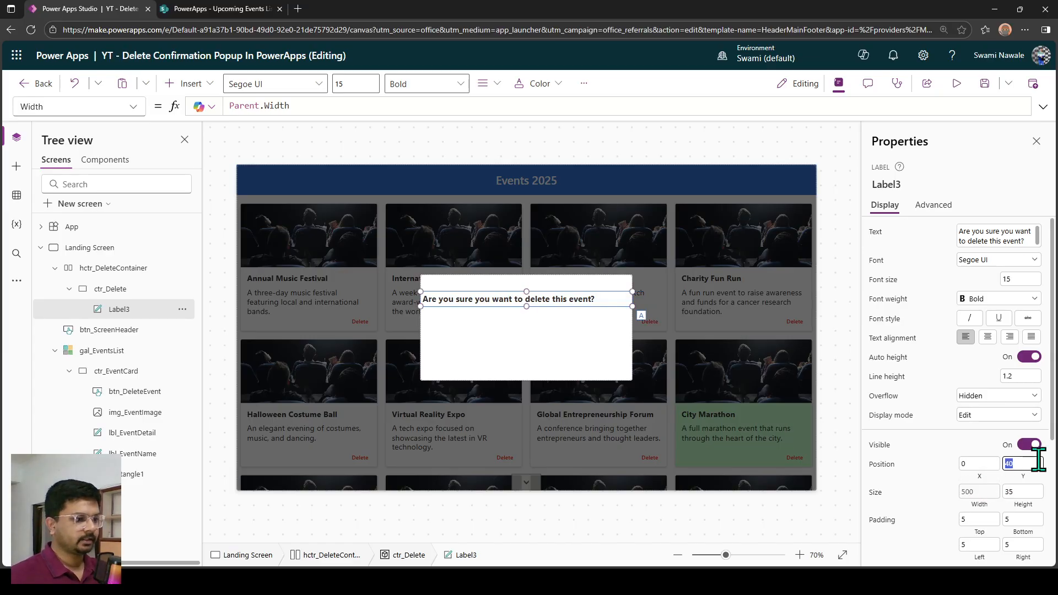
{"action": "left_click", "coordinate": [988, 337]}
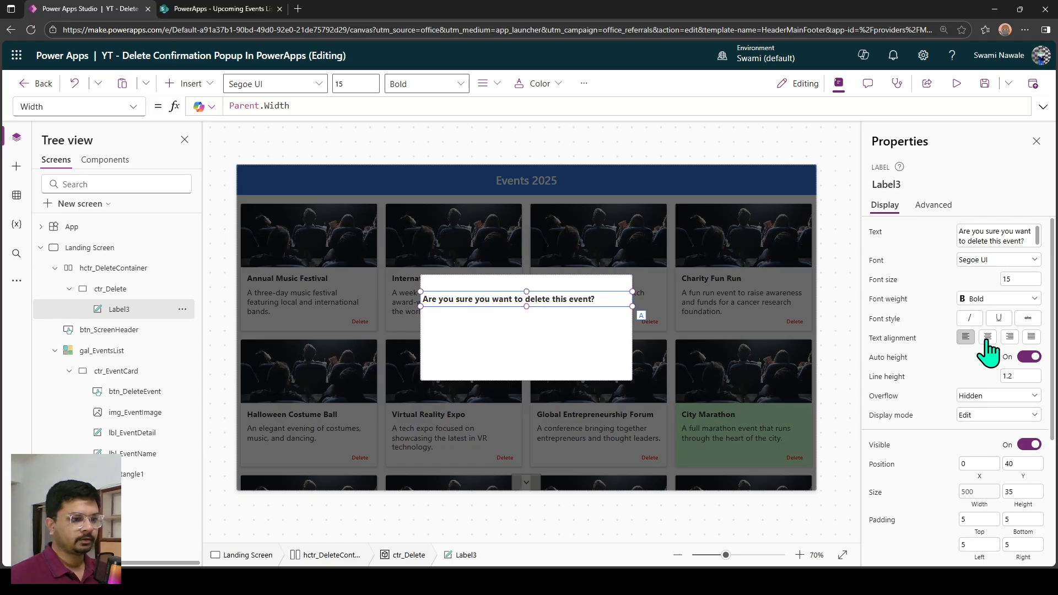
{"action": "scroll", "coordinate": [551, 330], "scroll_direction": "up", "scroll_amount": 5}
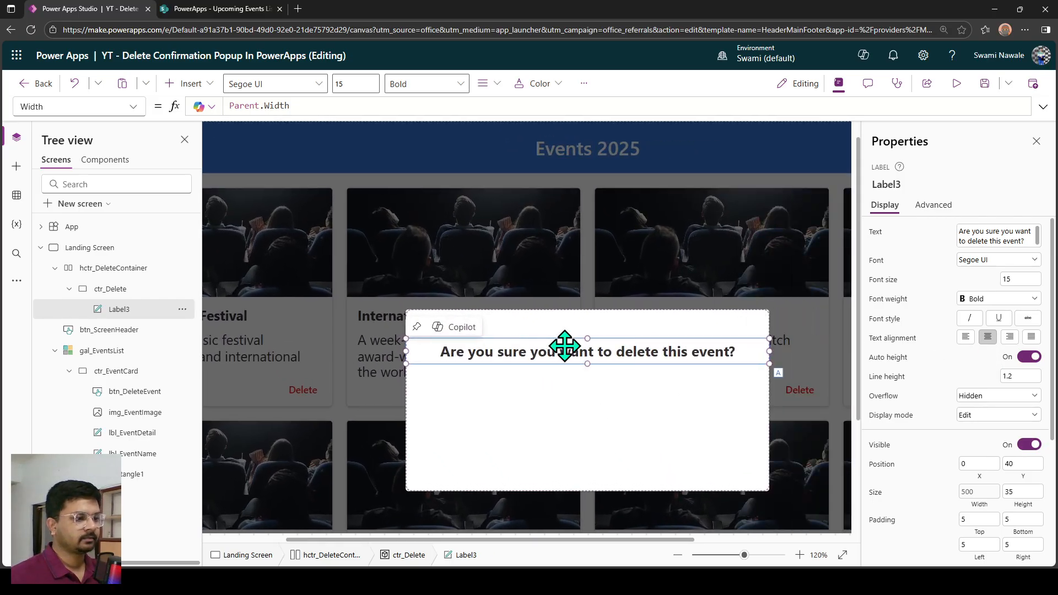
{"action": "left_click", "coordinate": [1034, 464]}
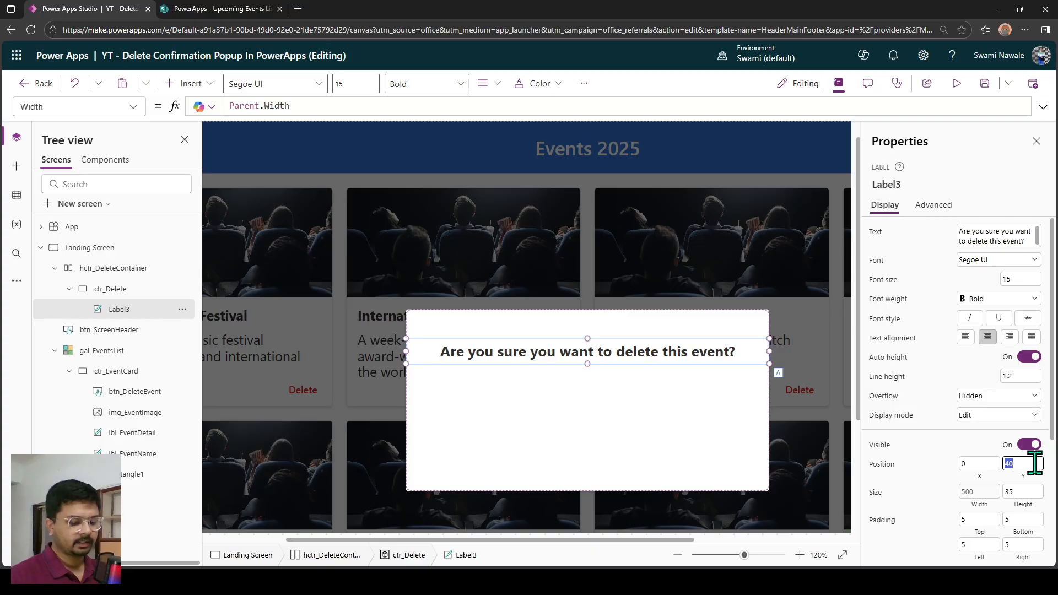
{"action": "type", "text": "2"}
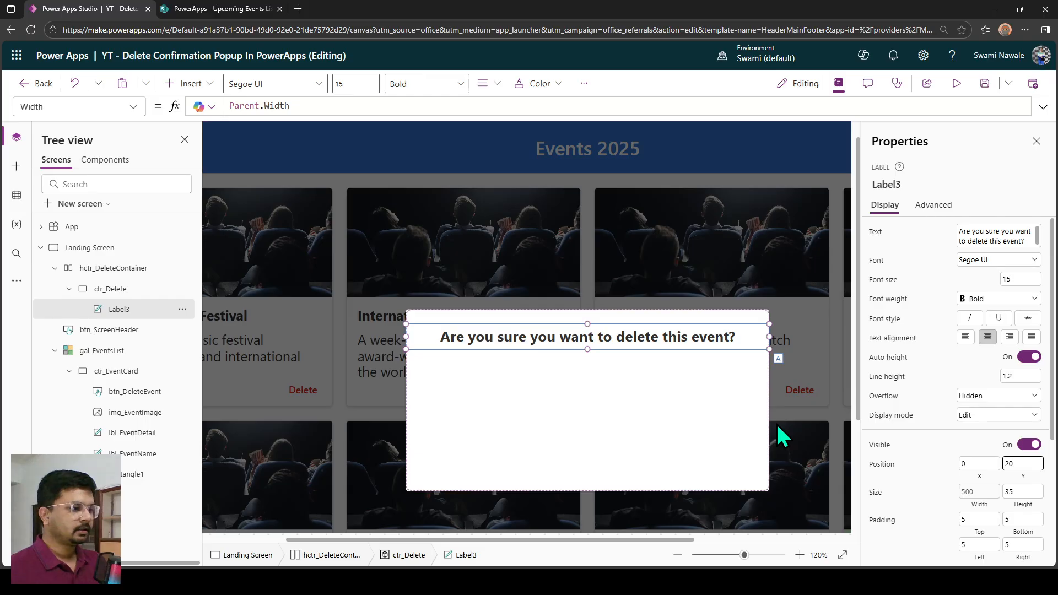
Insert a button inside ctr_Delete and place it below the confirmation label at about X 48, Y 72.
{"action": "scroll", "coordinate": [650, 378], "scroll_direction": "down", "scroll_amount": 4}
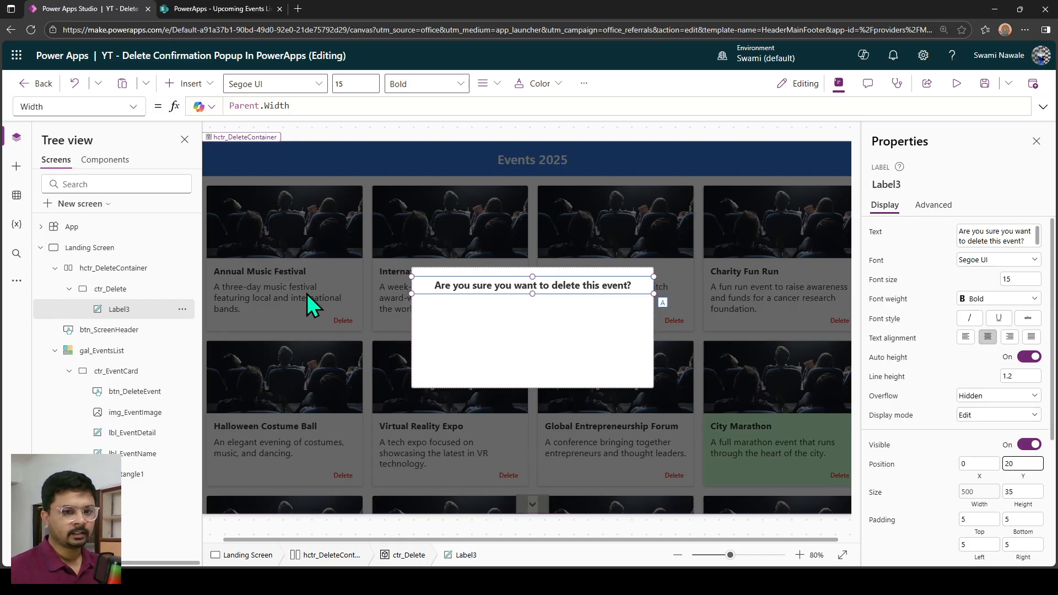
{"action": "scroll", "coordinate": [352, 363], "scroll_direction": "down", "scroll_amount": 1}
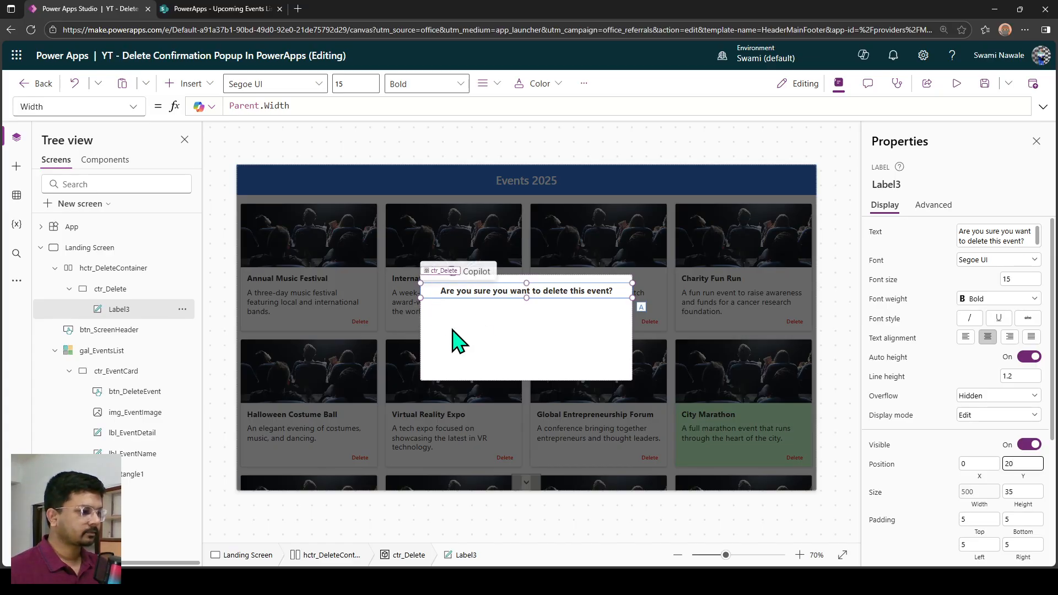
{"action": "left_click", "coordinate": [480, 326]}
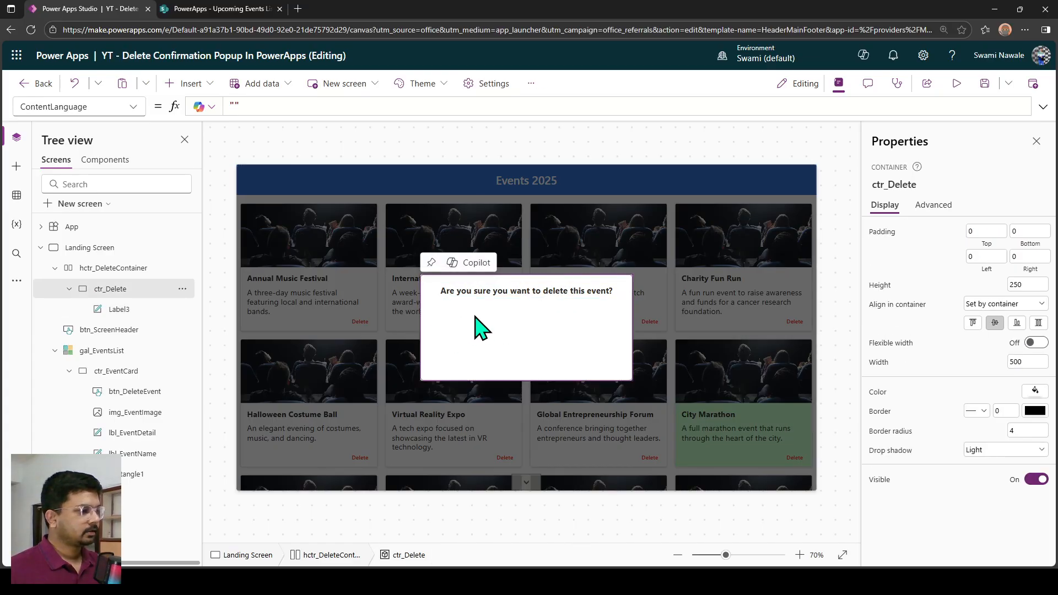
{"action": "left_click", "coordinate": [174, 85]}
{"action": "type", "text": "but"}
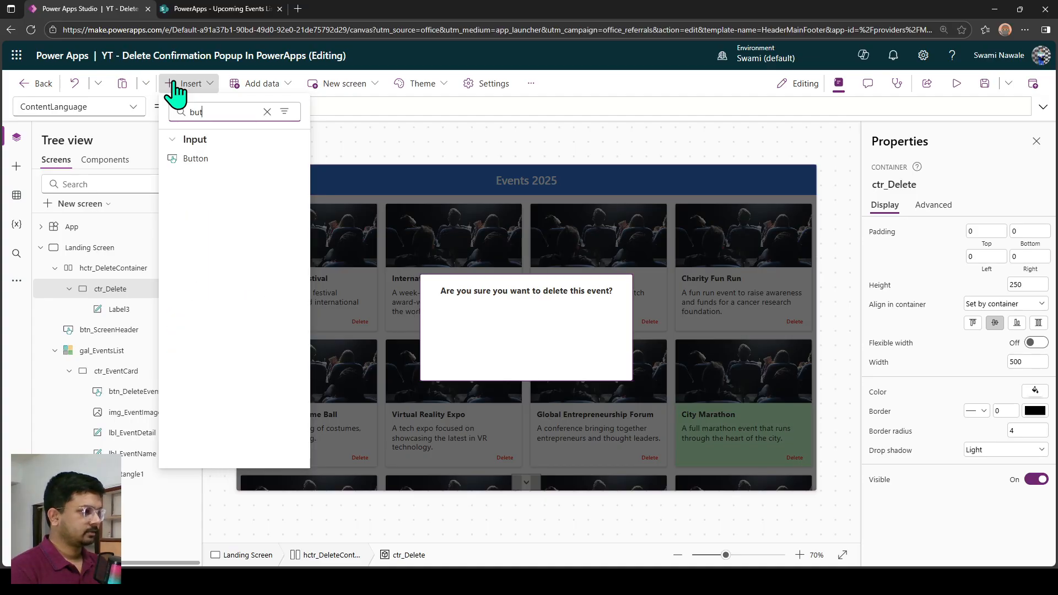
{"action": "left_click", "coordinate": [190, 158]}
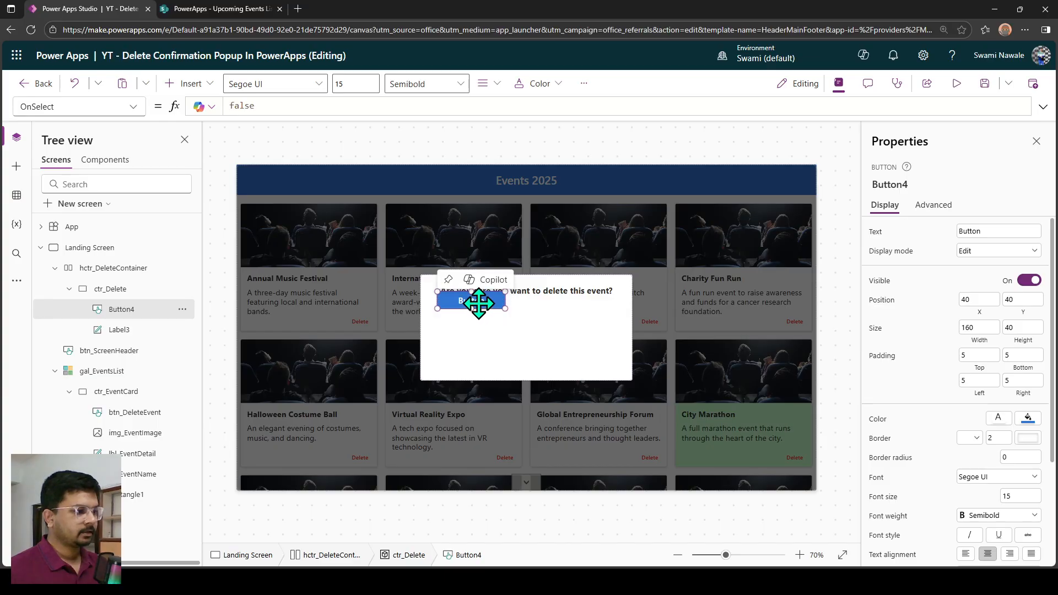
{"action": "left_click_drag", "start_coordinate": [480, 304], "coordinate": [483, 318]}
{"action": "scroll", "coordinate": [485, 322], "scroll_direction": "up", "scroll_amount": 5}
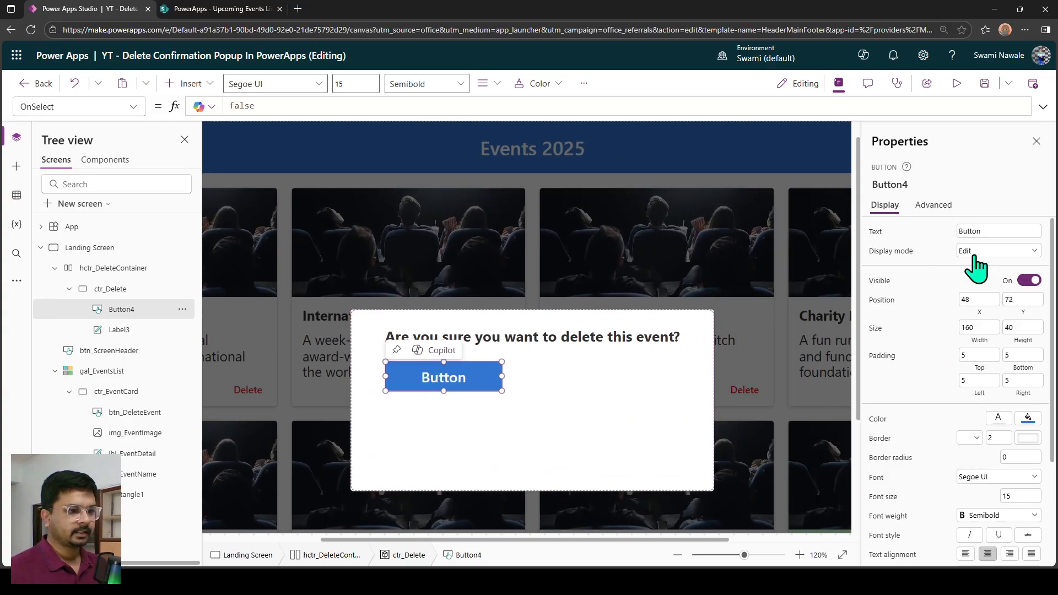
Set the new button's text to "Yes, Delete".
{"action": "left_click", "coordinate": [977, 231]}
{"action": "type", "text": "Yes"}
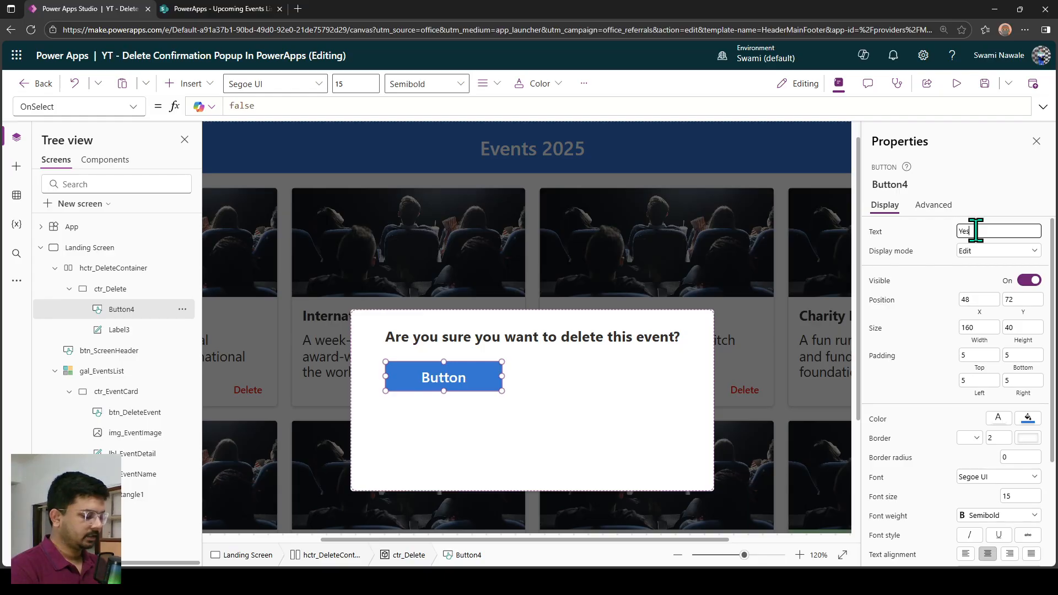
{"action": "type", "text": ", Delte"}
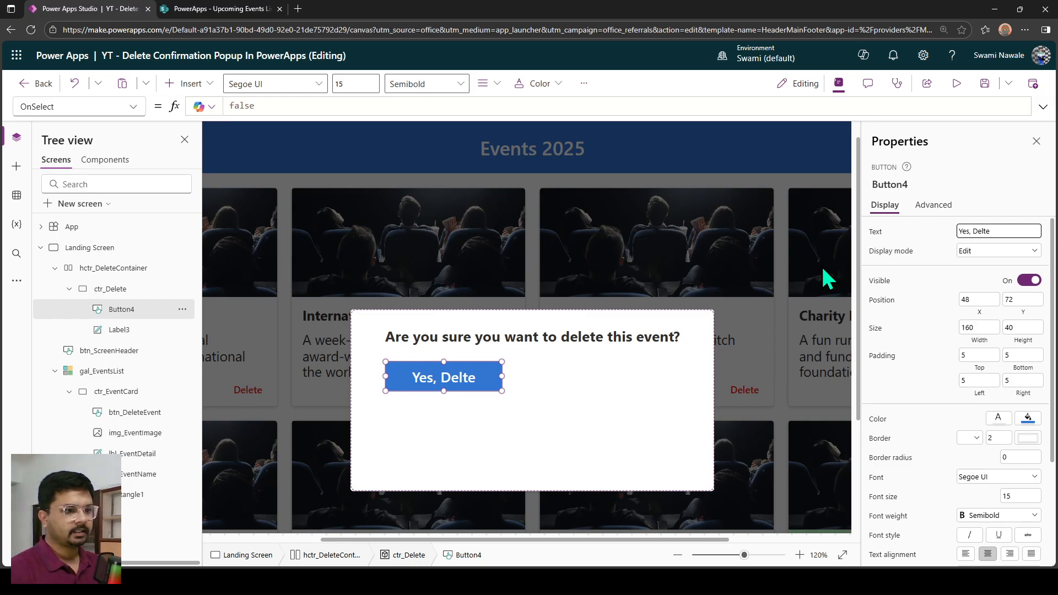
{"action": "key", "text": "BackSpace"}
{"action": "key", "text": "BackSpace"}
{"action": "type", "text": "ete"}
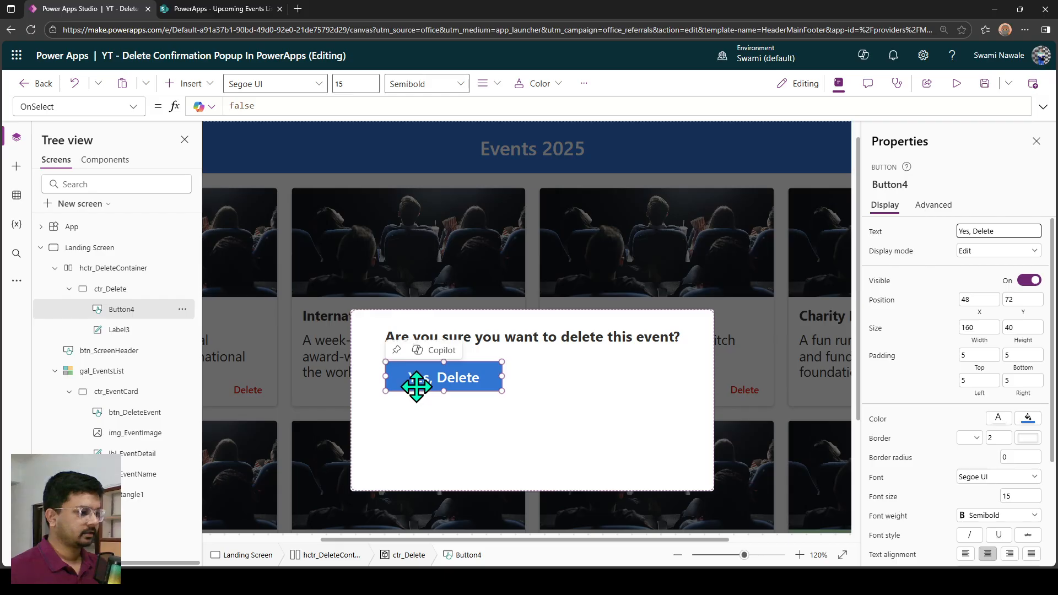
Duplicate the Yes, Delete button within ctr_Delete and place the copy beside the original at about X 228, Y 100.
{"action": "left_click", "coordinate": [417, 386]}
{"action": "left_click", "coordinate": [504, 421]}
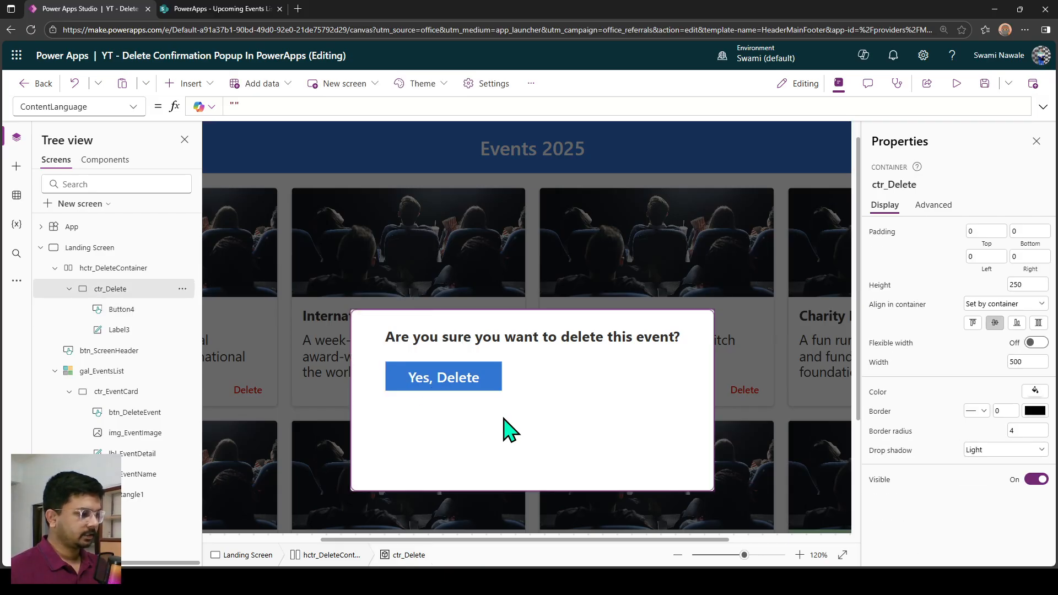
{"action": "key", "text": "ctrl+v"}
{"action": "left_click_drag", "start_coordinate": [479, 390], "coordinate": [593, 396]}
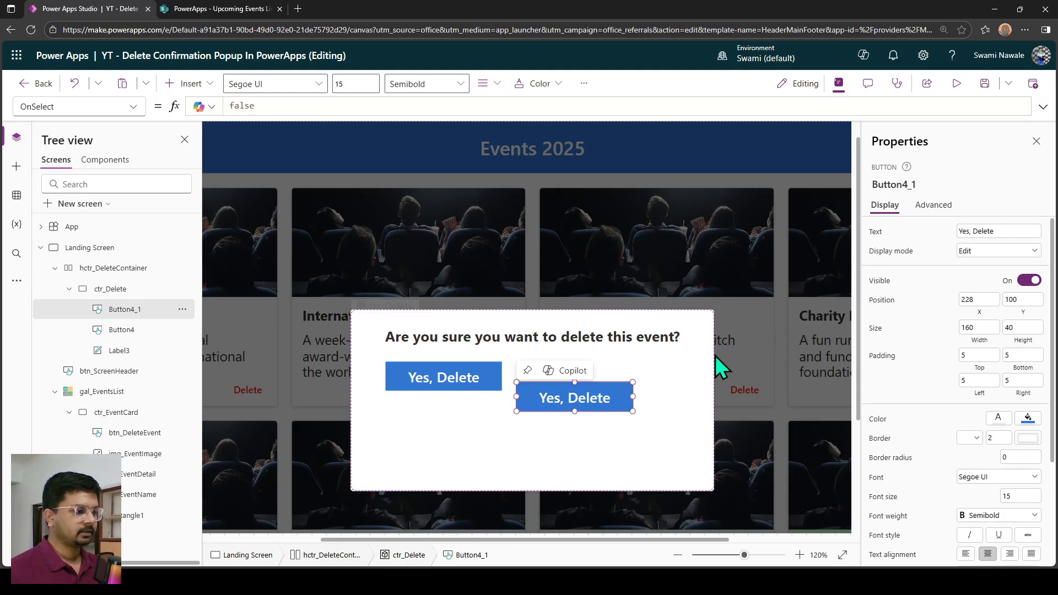
Change the duplicated button's text to "No, Cancel".
{"action": "left_click", "coordinate": [983, 231]}
{"action": "key", "text": "ctrl+a"}
{"action": "type", "text": "N"}
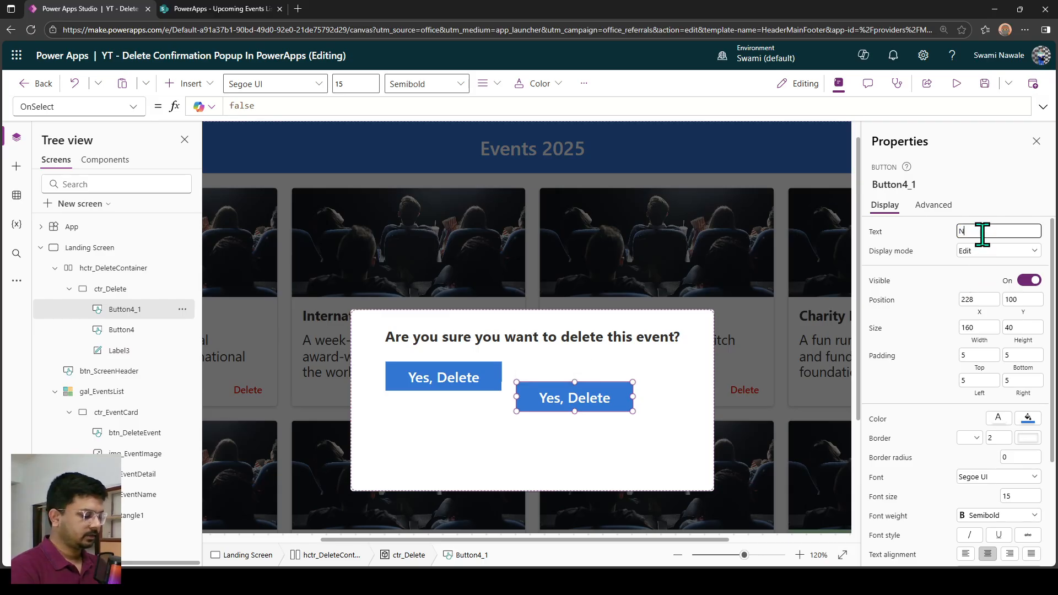
{"action": "type", "text": "o, Cancel"}
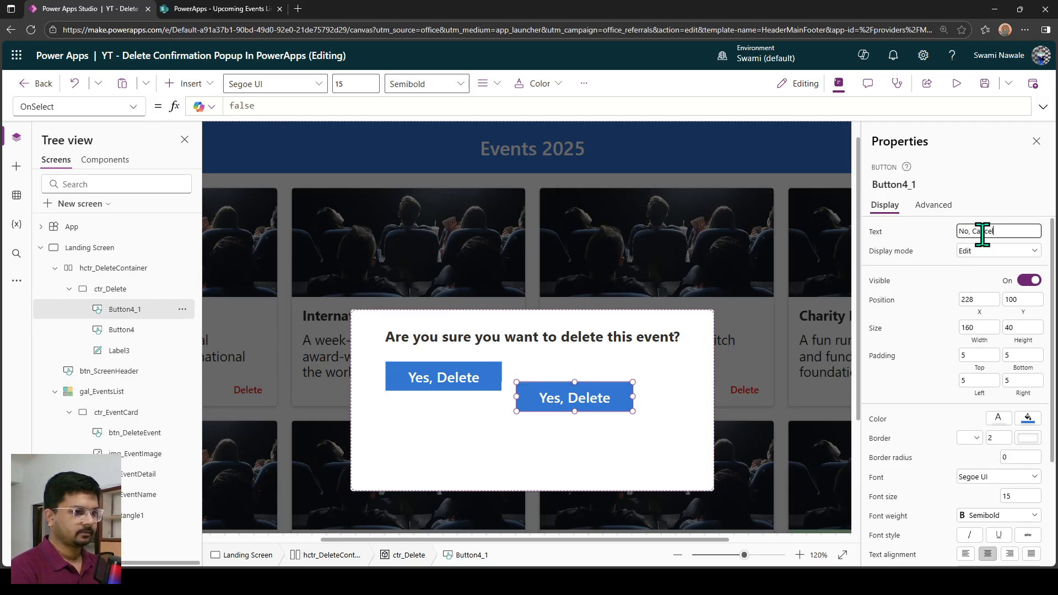
{"action": "left_click", "coordinate": [594, 456]}
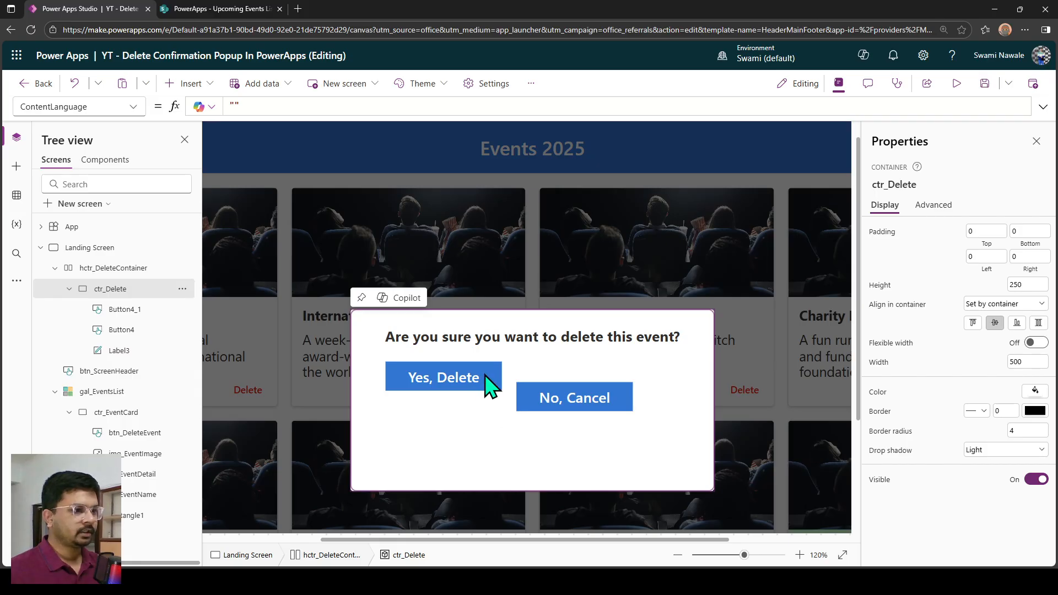
Give the No, Cancel button a transparent fill, RGBA(0, 0, 0, 0).
{"action": "left_click", "coordinate": [439, 385]}
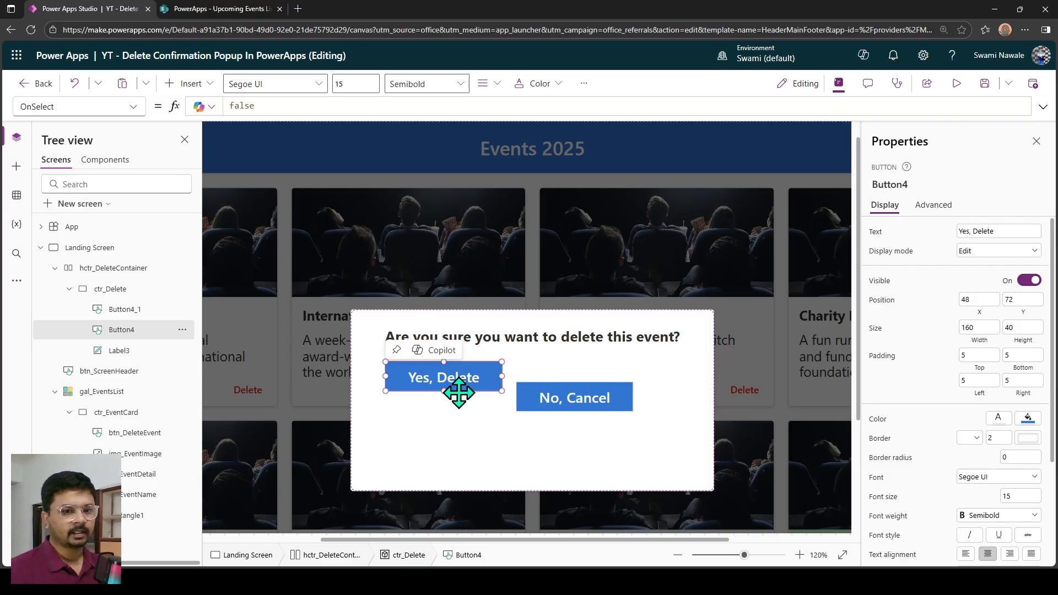
{"action": "left_click", "coordinate": [607, 408]}
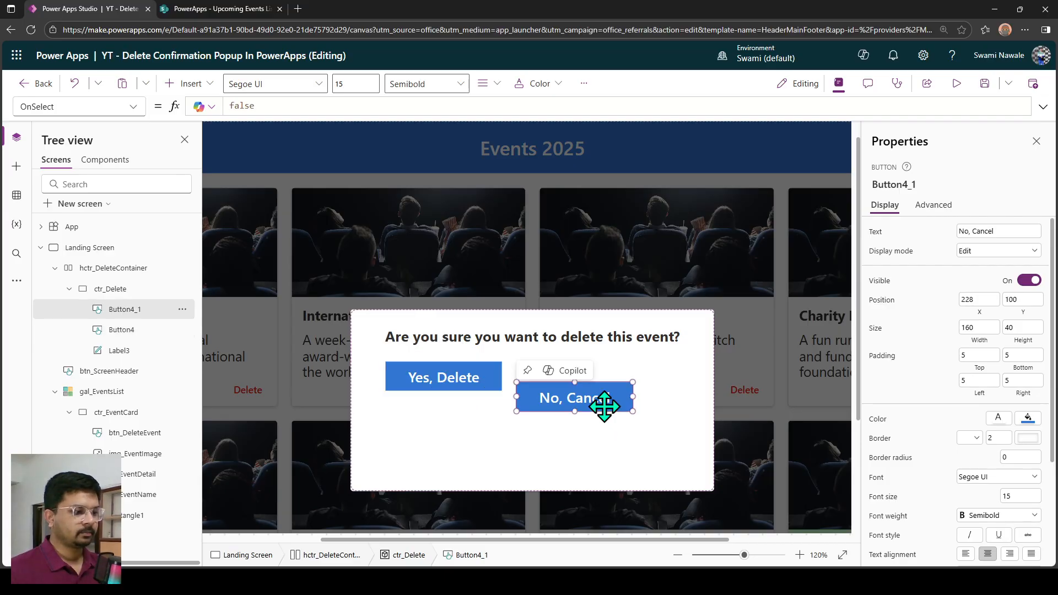
{"action": "scroll", "coordinate": [1048, 397], "scroll_direction": "down", "scroll_amount": 2}
{"action": "left_click", "coordinate": [1029, 363]}
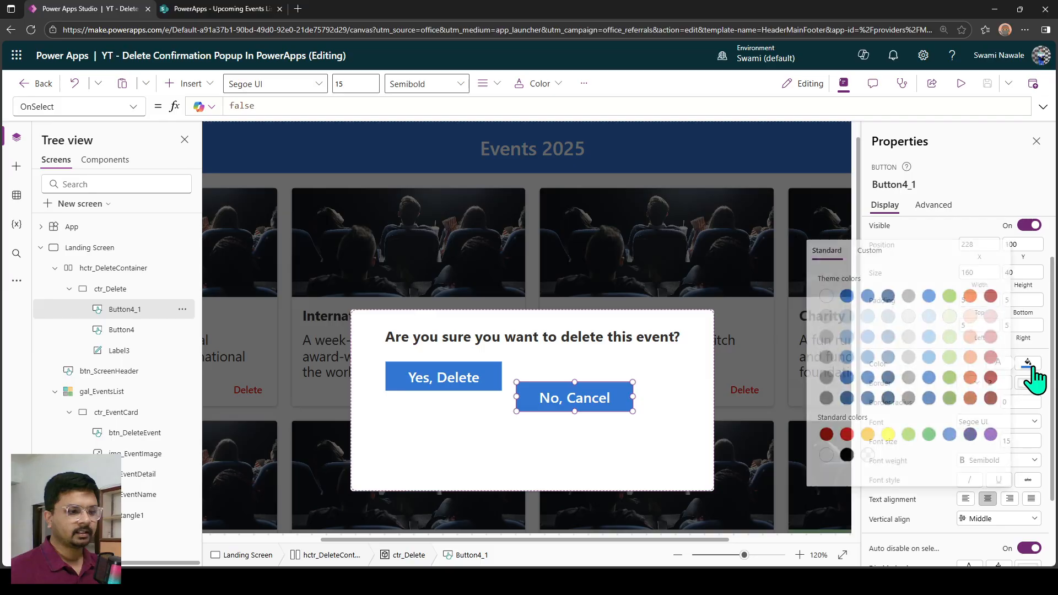
{"action": "left_click", "coordinate": [845, 435]}
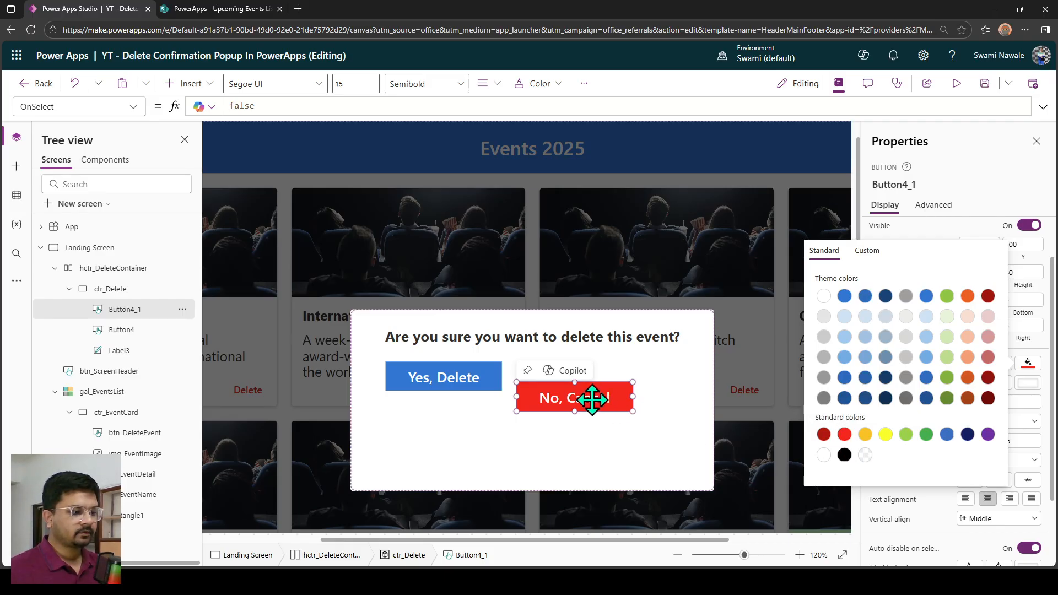
{"action": "left_click", "coordinate": [866, 456]}
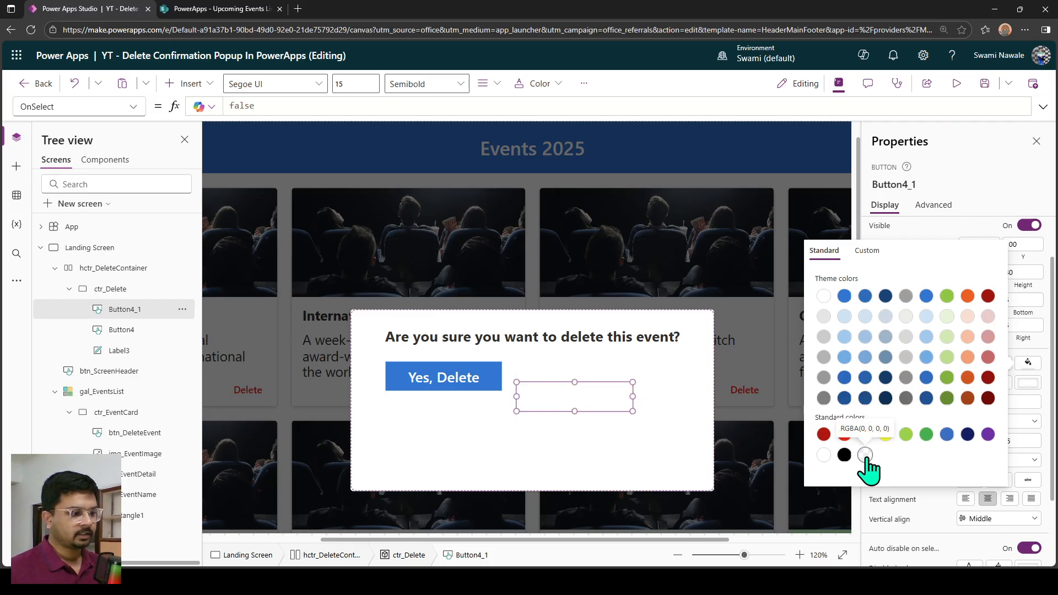
{"action": "left_click", "coordinate": [1032, 462]}
{"action": "left_click", "coordinate": [948, 435]}
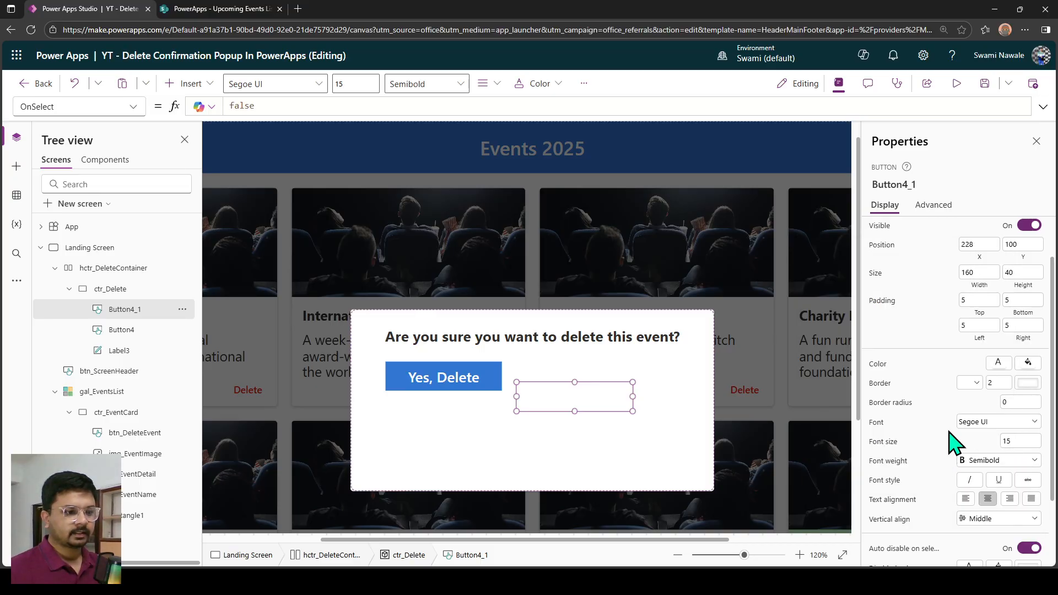
Set the No, Cancel button's text and border colors to black and its border style to solid.
{"action": "left_click", "coordinate": [998, 364]}
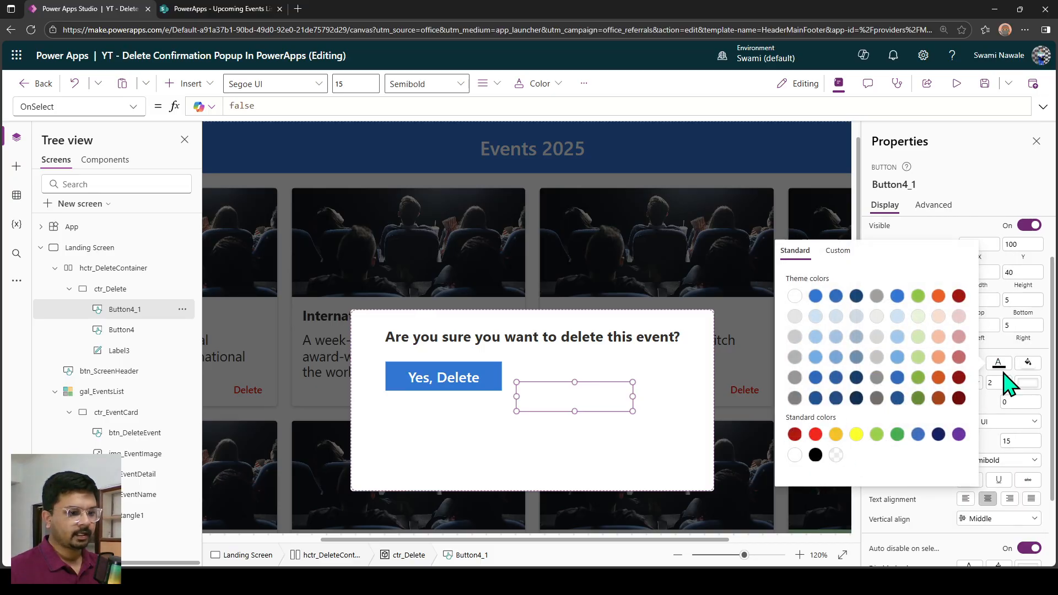
{"action": "left_click", "coordinate": [1028, 384]}
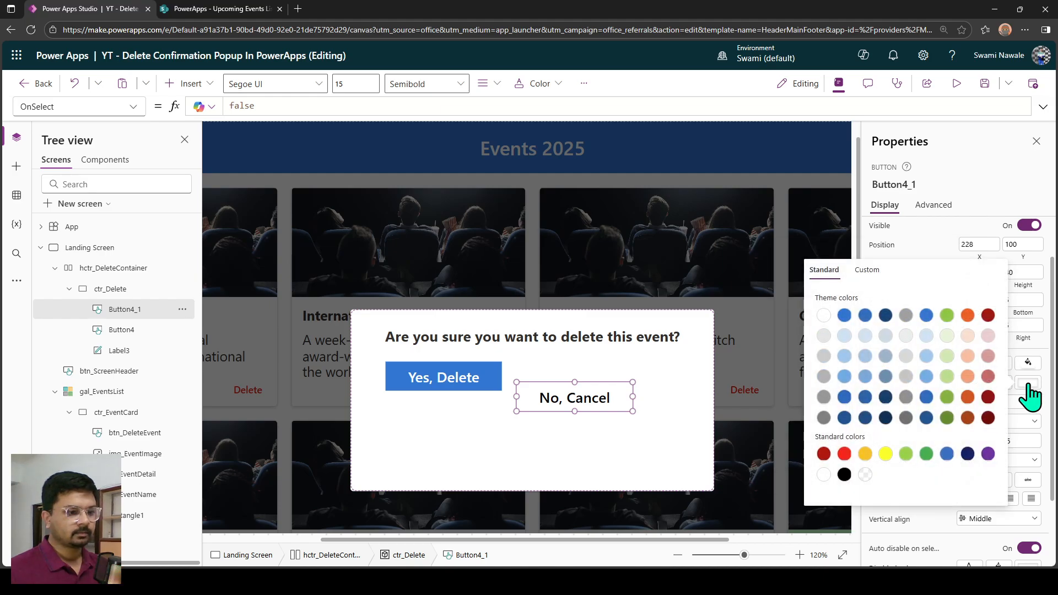
{"action": "left_click", "coordinate": [845, 475]}
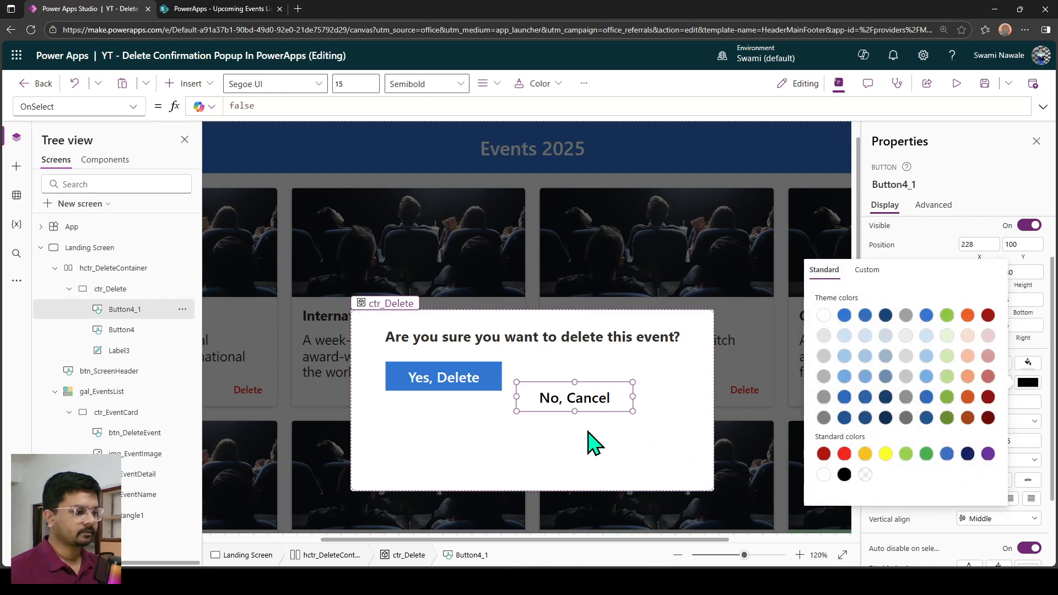
{"action": "left_click", "coordinate": [1028, 385]}
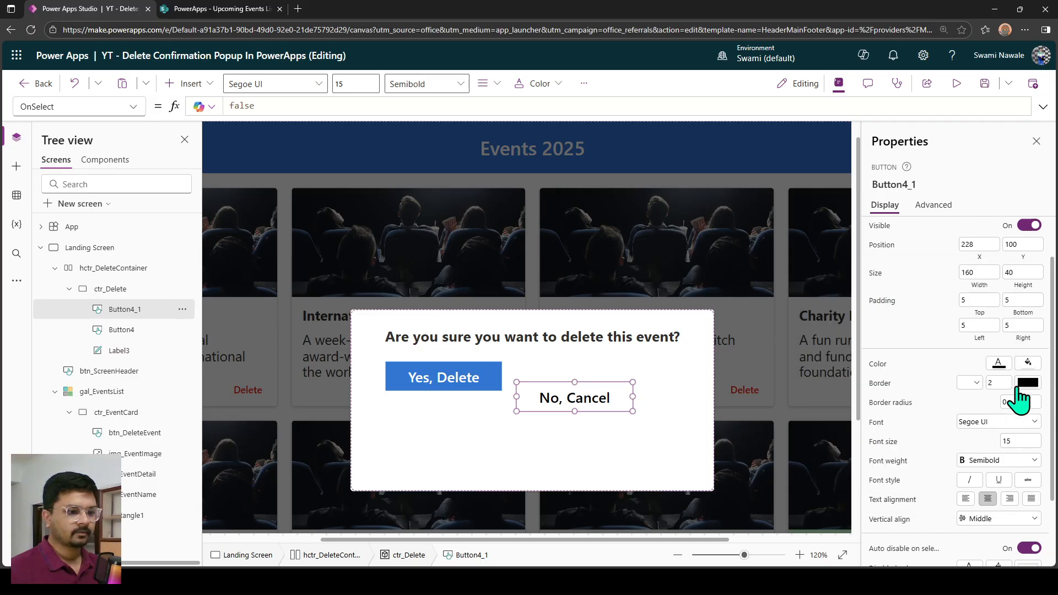
{"action": "left_click", "coordinate": [967, 397]}
{"action": "left_click", "coordinate": [967, 444]}
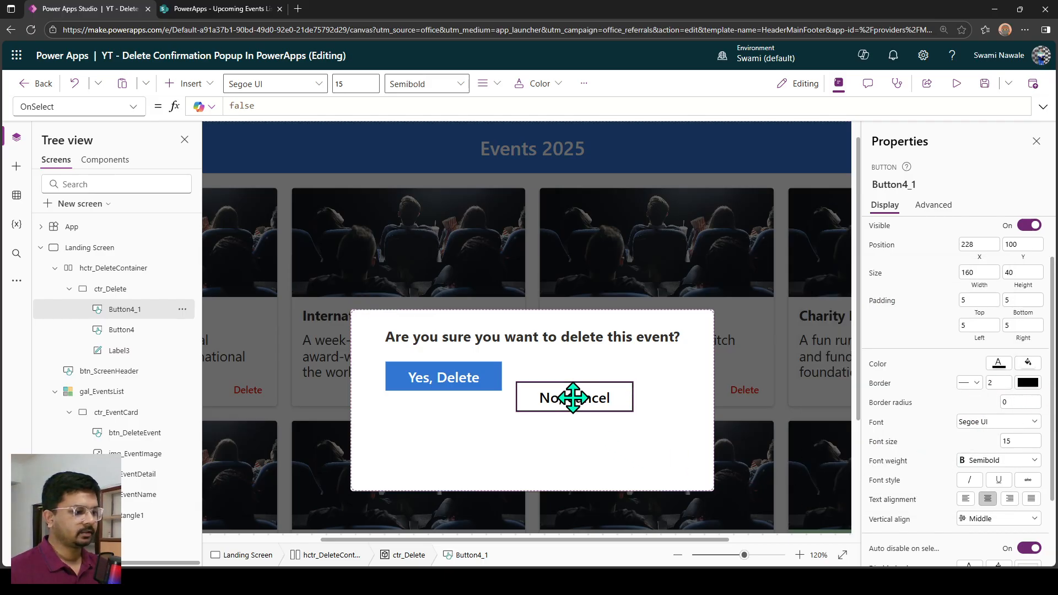
Move both buttons side by side to the lower part of the dialog, with No, Cancel at about X 264, Y 162.
{"action": "left_click_drag", "start_coordinate": [573, 397], "coordinate": [576, 456]}
{"action": "left_click", "coordinate": [489, 392], "text": "shift"}
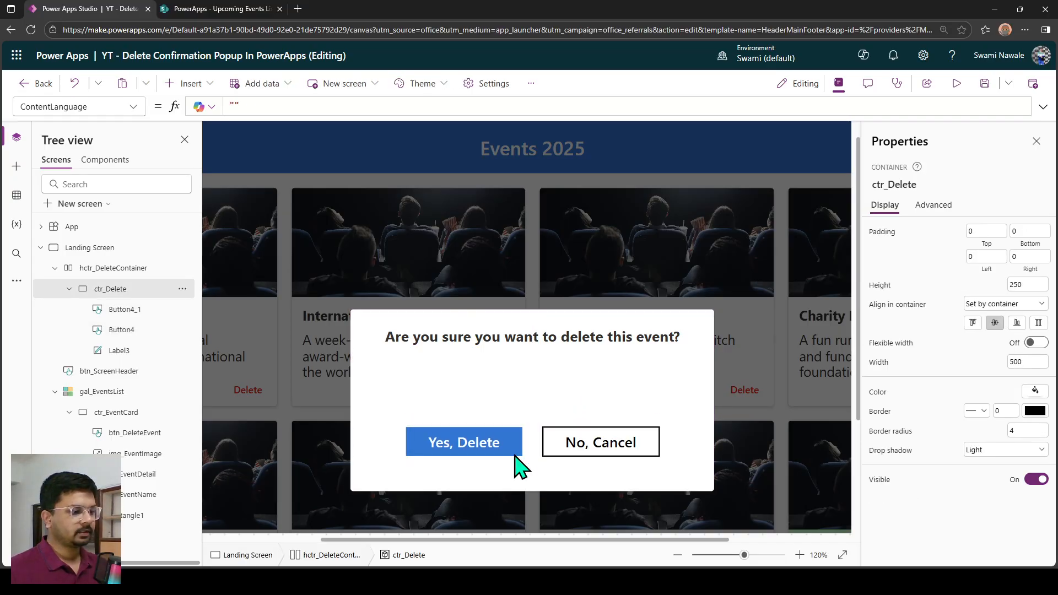
{"action": "left_click", "coordinate": [561, 468]}
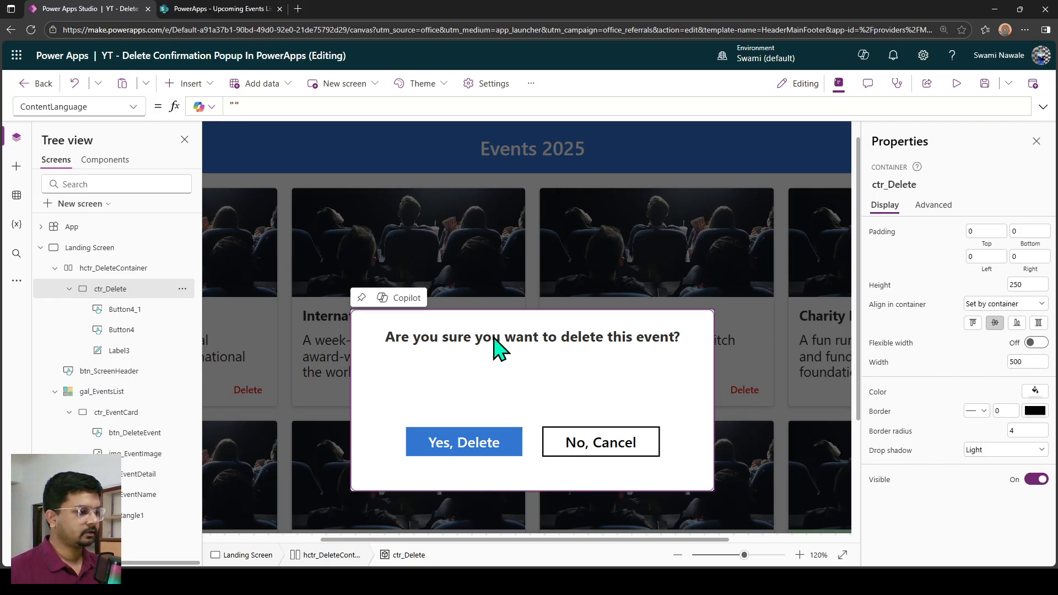
Set the No, Cancel button's OnSelect formula to Set(varShowDeleteConfirmation,false);.
{"action": "scroll", "coordinate": [499, 347], "scroll_direction": "down", "scroll_amount": 3}
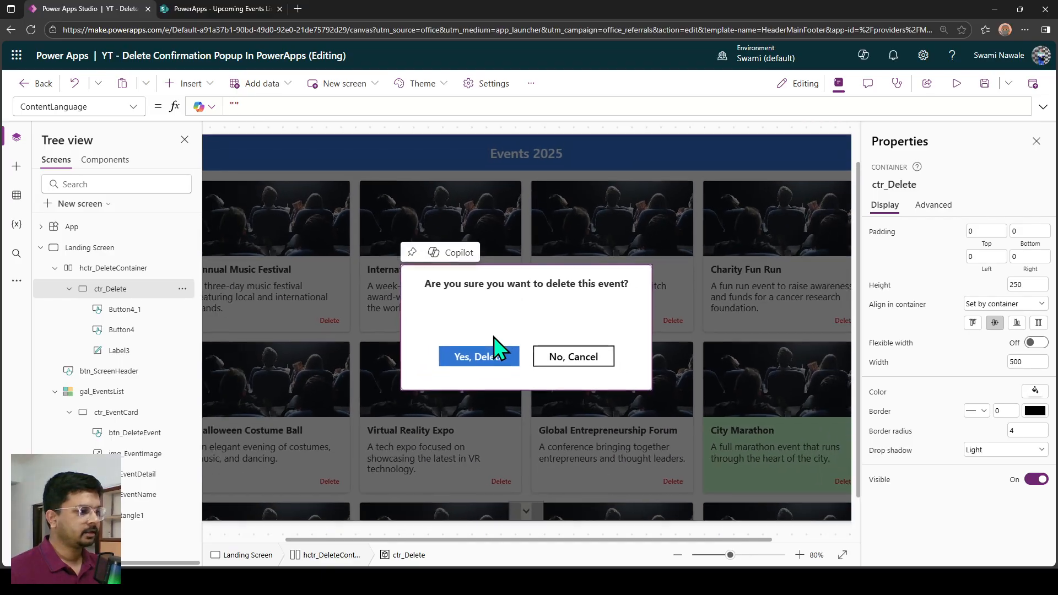
{"action": "scroll", "coordinate": [575, 370], "scroll_direction": "down", "scroll_amount": 2}
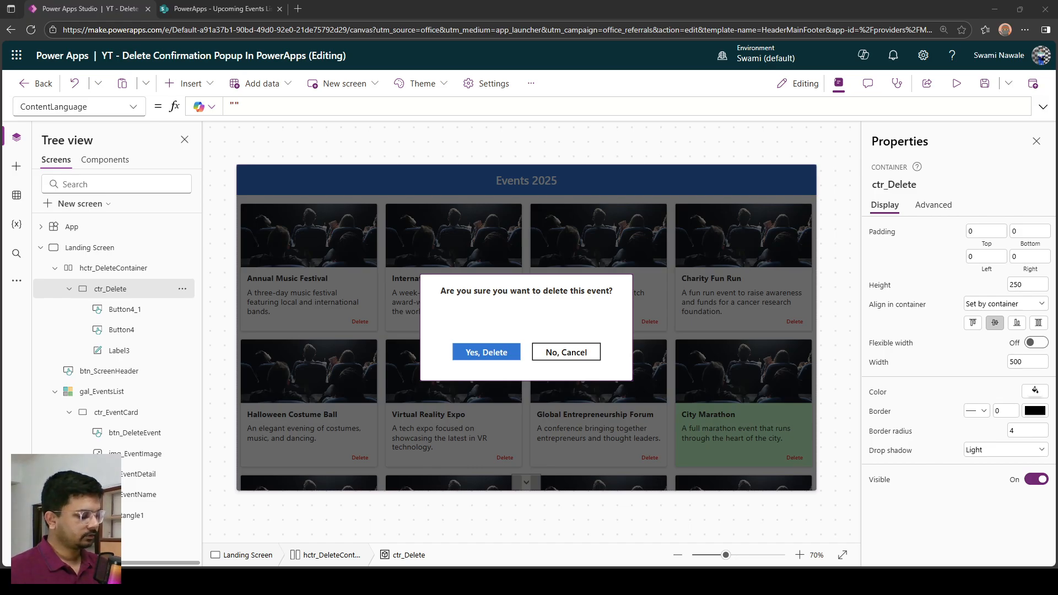
{"action": "left_click", "coordinate": [576, 389]}
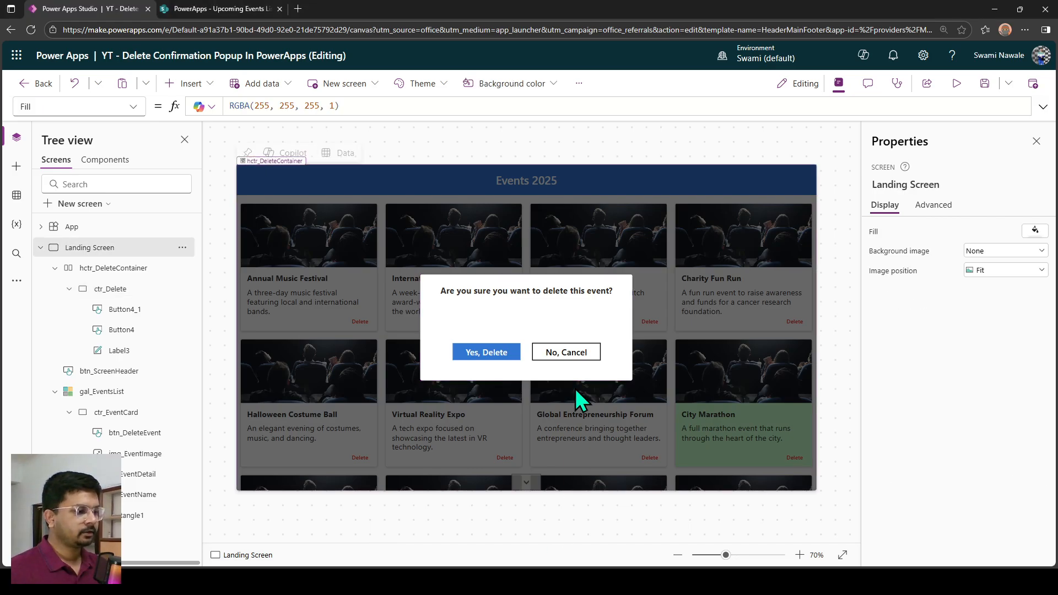
{"action": "left_click", "coordinate": [563, 356]}
{"action": "scroll", "coordinate": [551, 371], "scroll_direction": "up", "scroll_amount": 3}
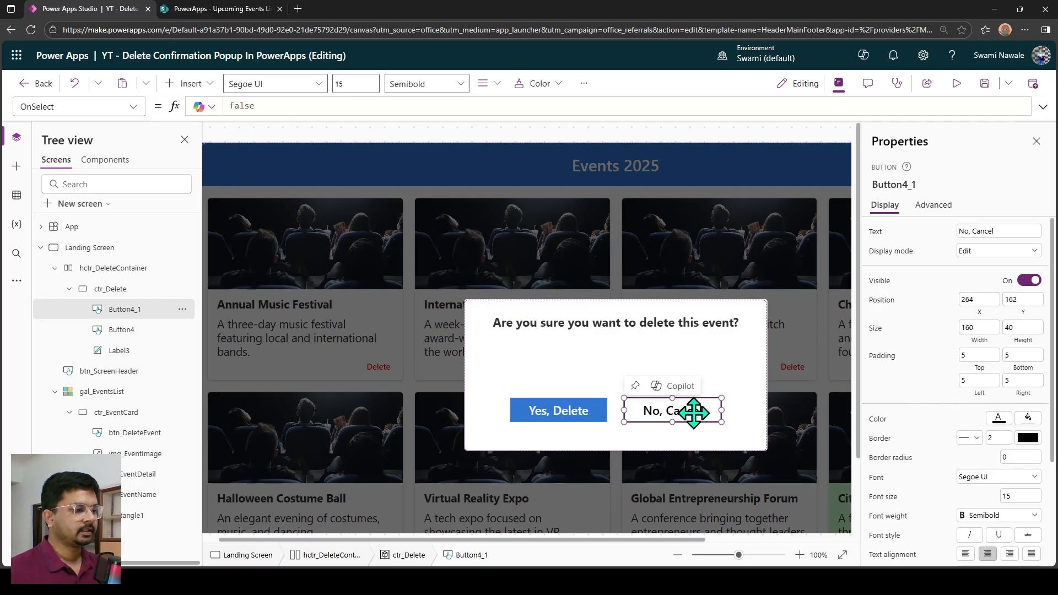
{"action": "double_click", "coordinate": [236, 105]}
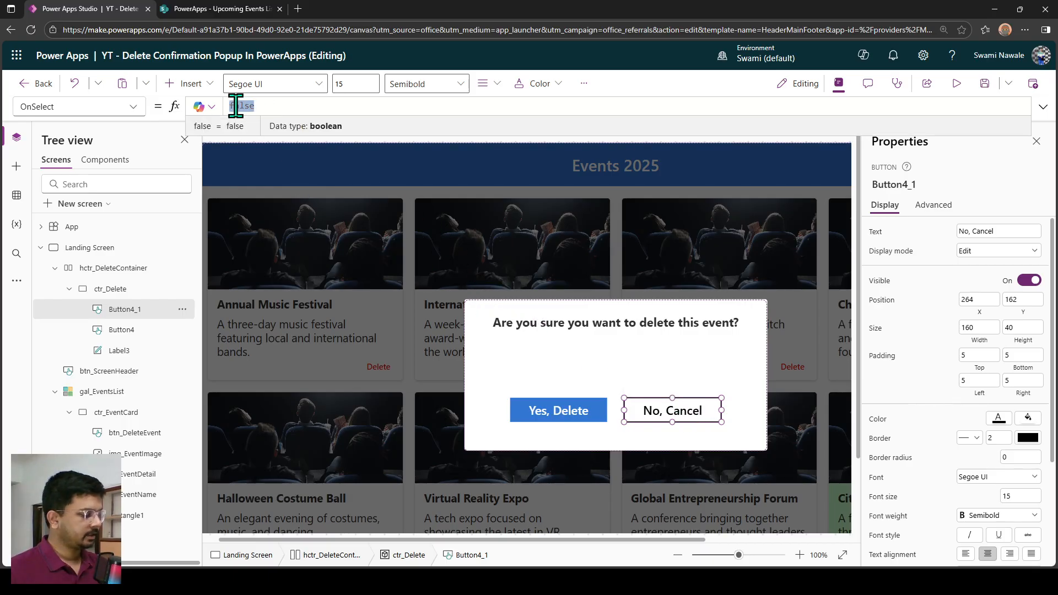
{"action": "type", "text": "Set(varShowDeleteConfirmation,false);"}
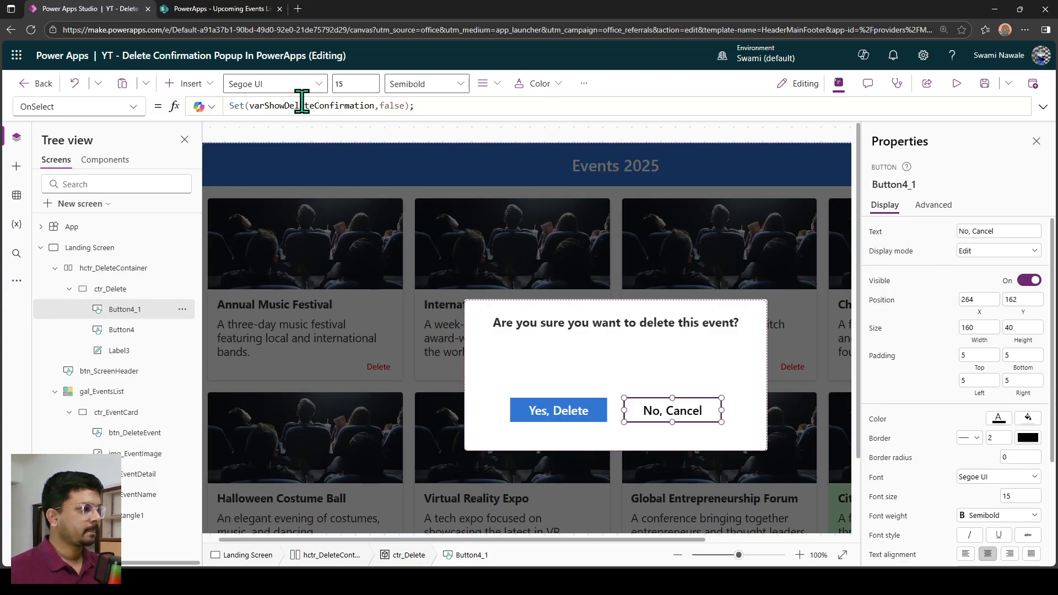
Set the Visible property of hctr_DeleteContainer to varShowDeleteConfirmation.
{"action": "left_click_drag", "start_coordinate": [249, 107], "coordinate": [384, 106]}
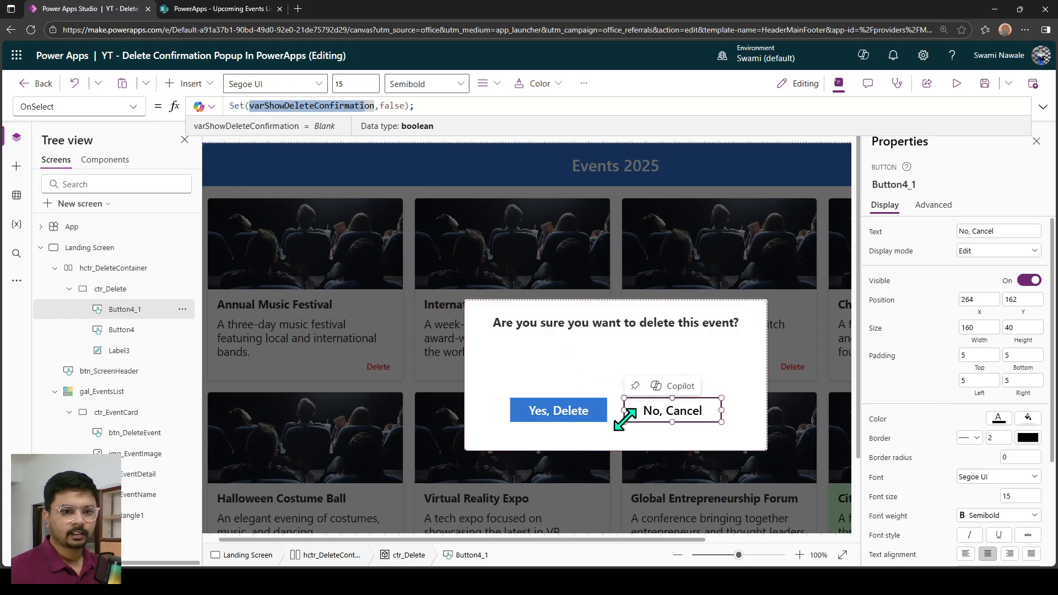
{"action": "key", "text": "ctrl+c"}
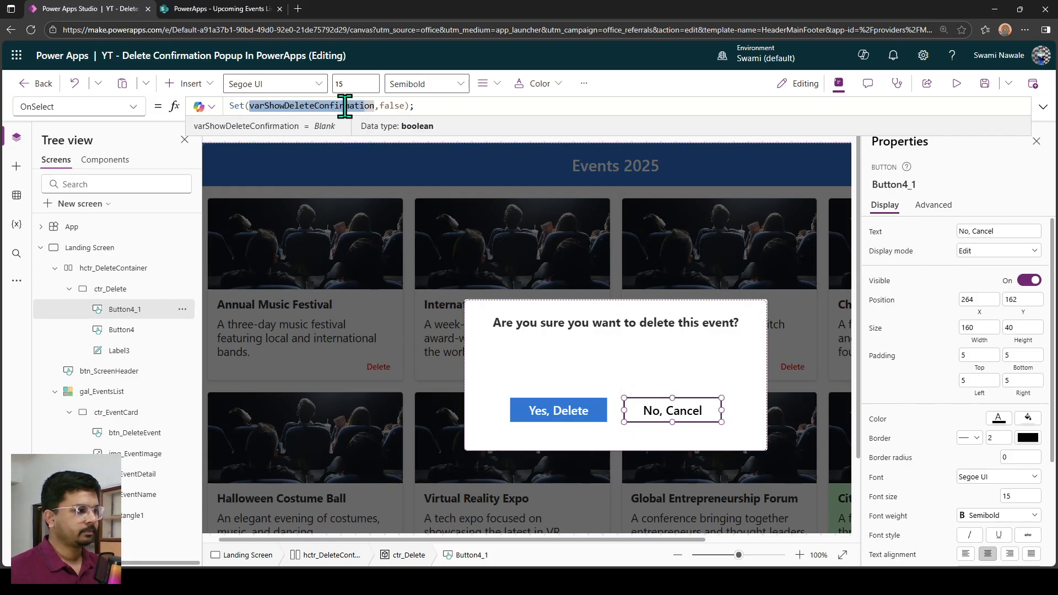
{"action": "scroll", "coordinate": [449, 331], "scroll_direction": "down", "scroll_amount": 1}
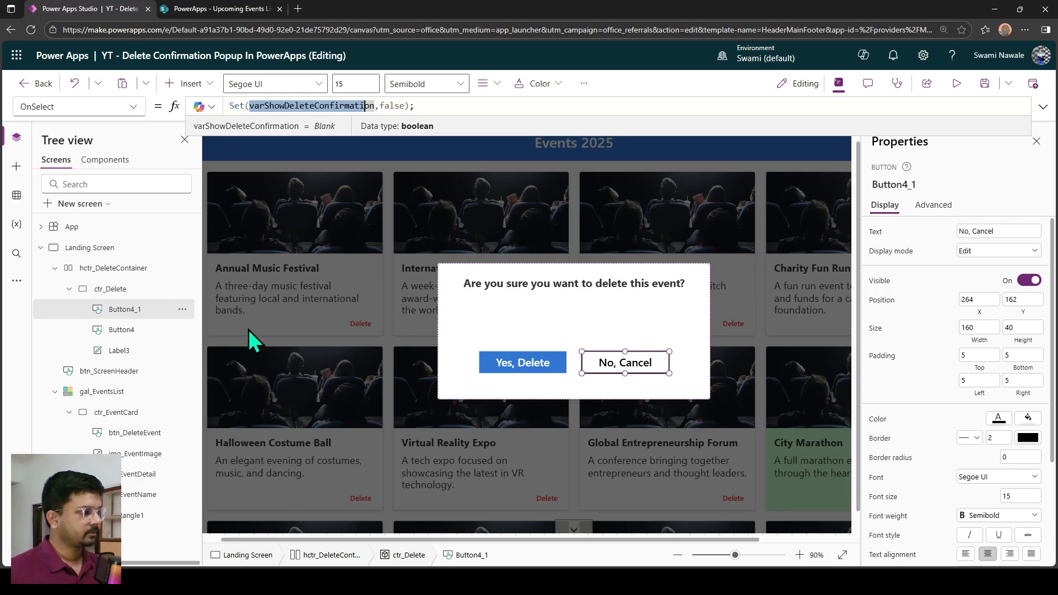
{"action": "left_click", "coordinate": [113, 269]}
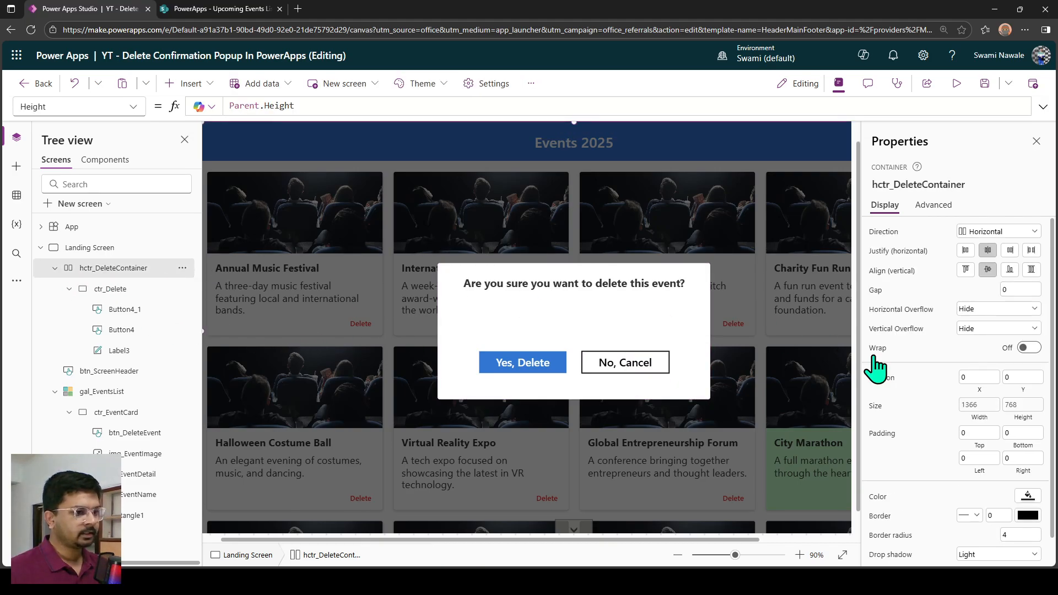
{"action": "scroll", "coordinate": [944, 458], "scroll_direction": "down", "scroll_amount": 1}
{"action": "left_click", "coordinate": [878, 558]}
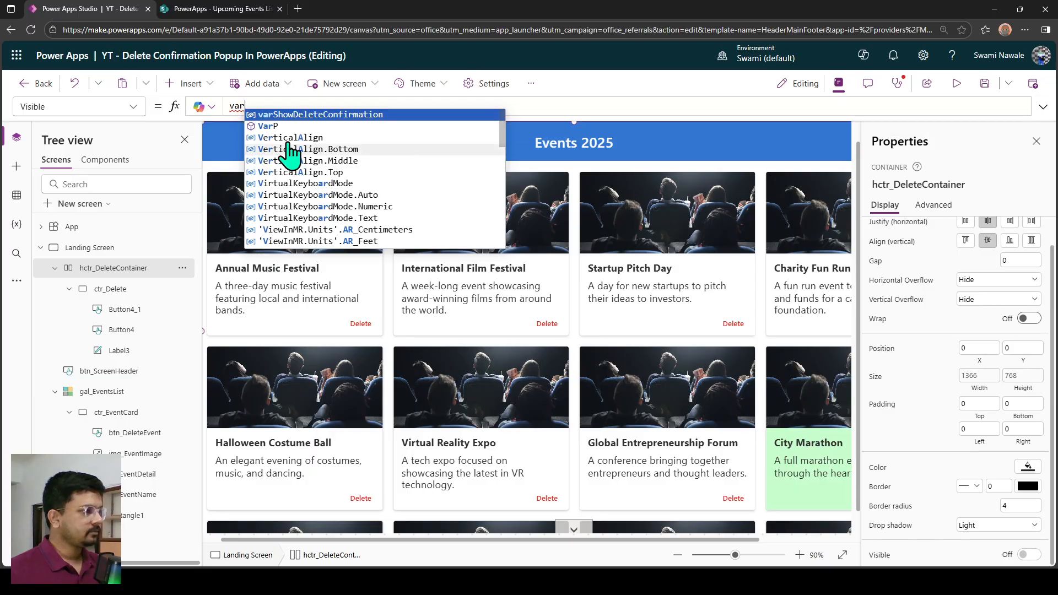
{"action": "left_click", "coordinate": [299, 114]}
{"action": "scroll", "coordinate": [364, 281], "scroll_direction": "down", "scroll_amount": 2}
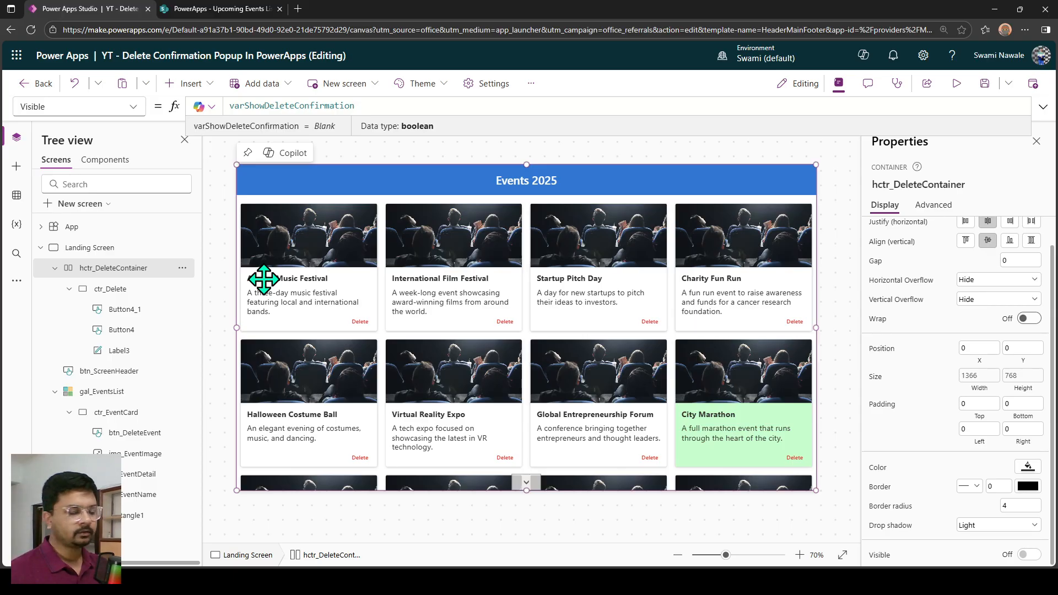
{"action": "left_click", "coordinate": [220, 304]}
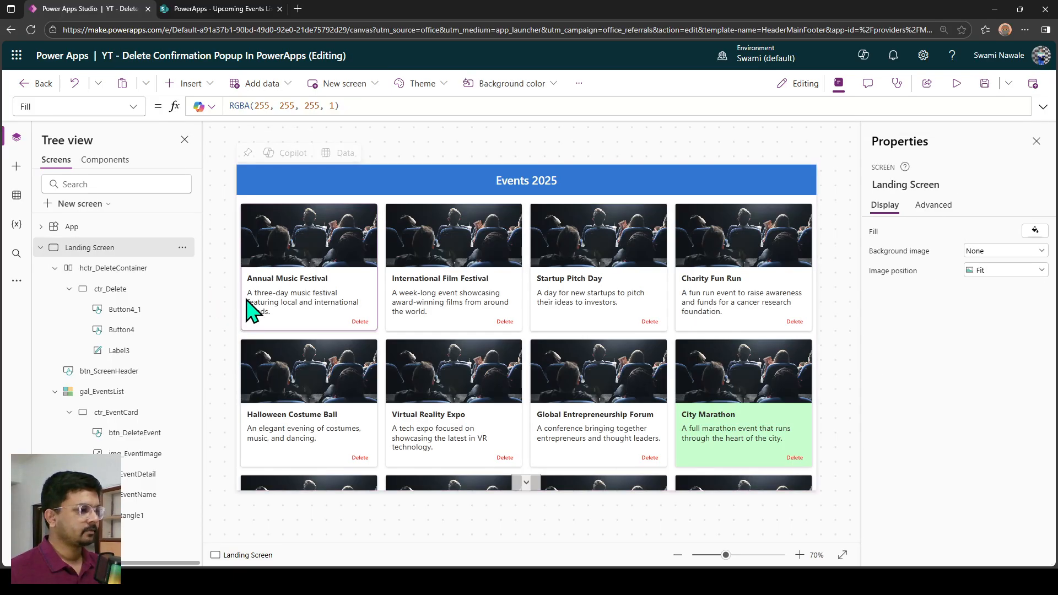
Set the OnSelect formula of the gallery's Delete button, btn_DeleteEvent, to Set(varShowDeleteConfirmation,true);.
{"action": "scroll", "coordinate": [251, 310], "scroll_direction": "up", "scroll_amount": 4}
{"action": "scroll", "coordinate": [243, 333], "scroll_direction": "up", "scroll_amount": 6}
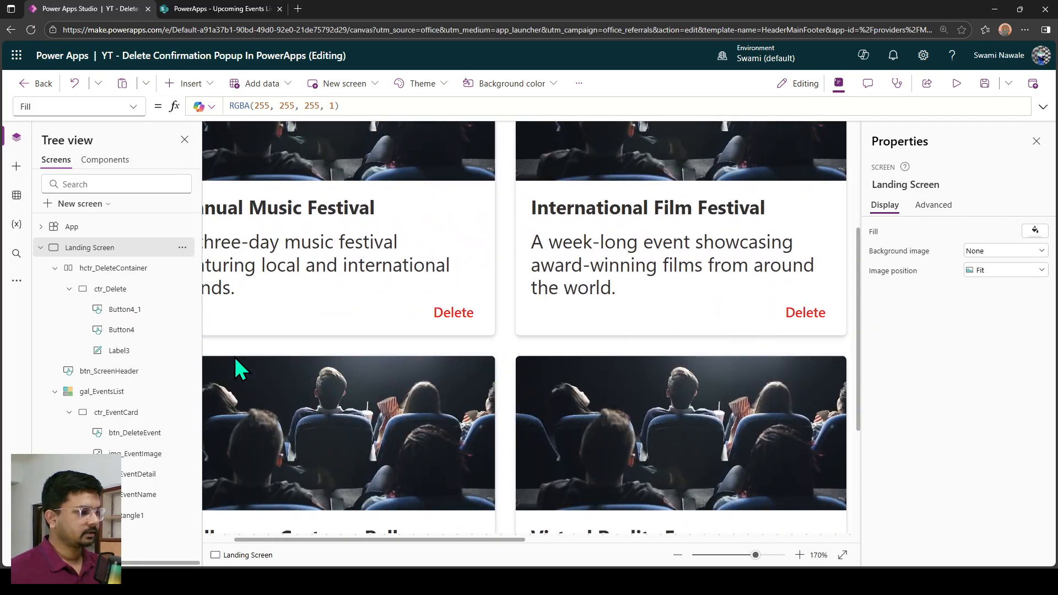
{"action": "left_click", "coordinate": [452, 317]}
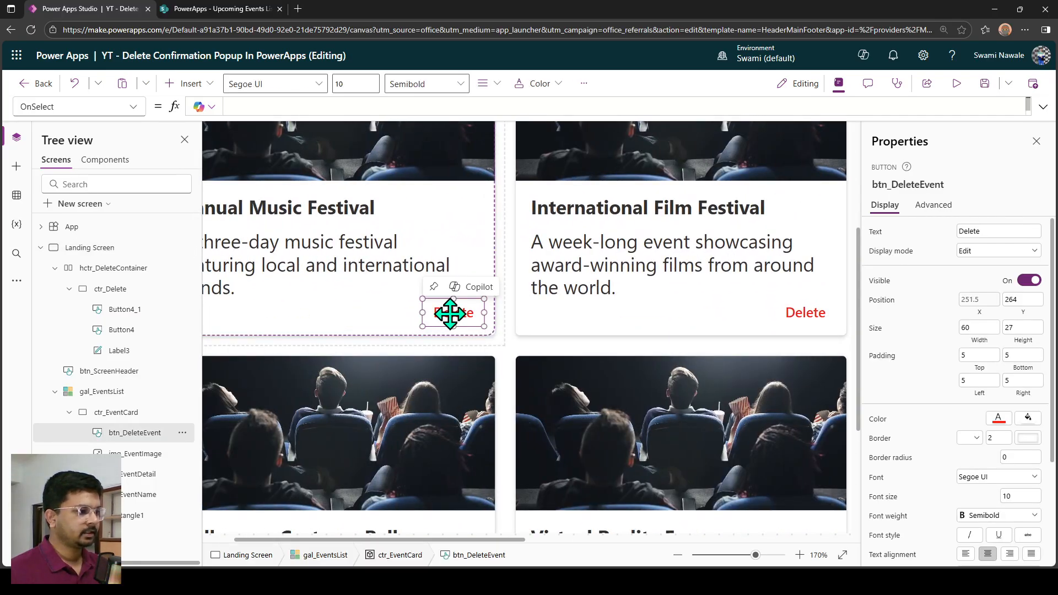
{"action": "left_click", "coordinate": [275, 102]}
{"action": "type", "text": "Set(varShowDeleteConfirmation,false);"}
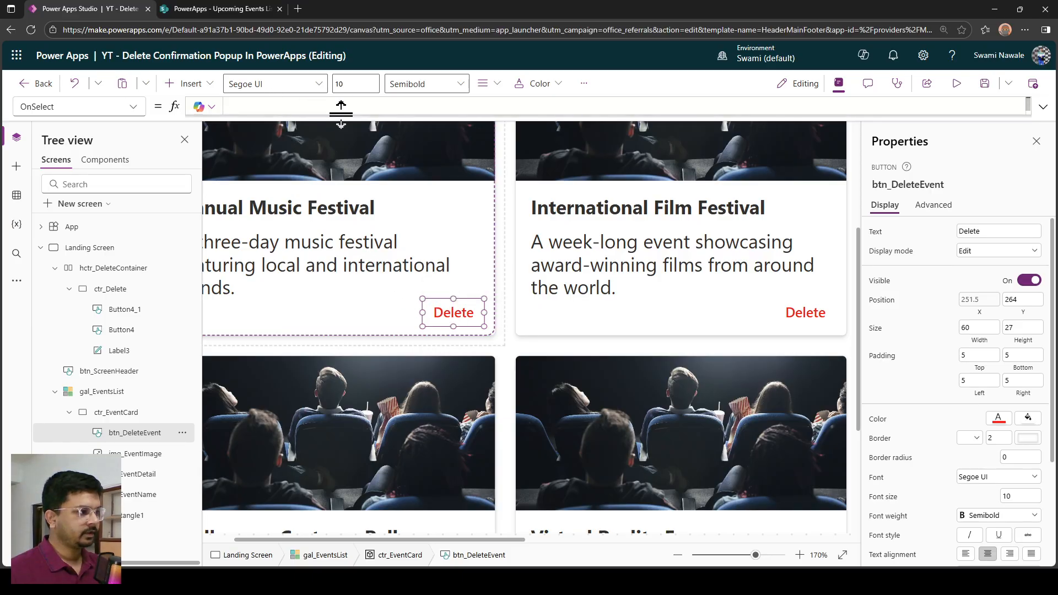
{"action": "double_click", "coordinate": [398, 103]}
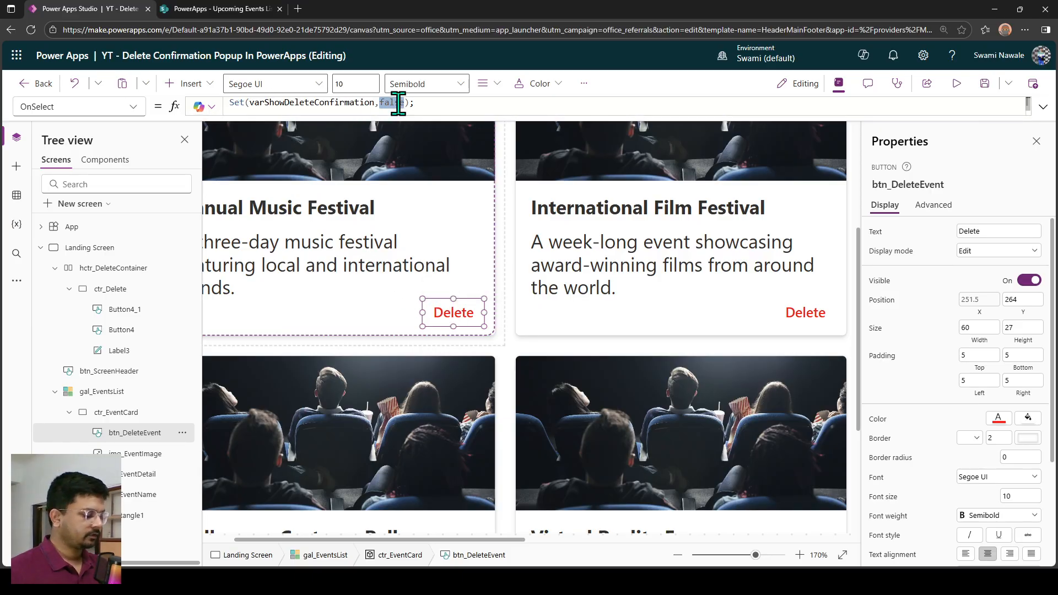
{"action": "type", "text": "true"}
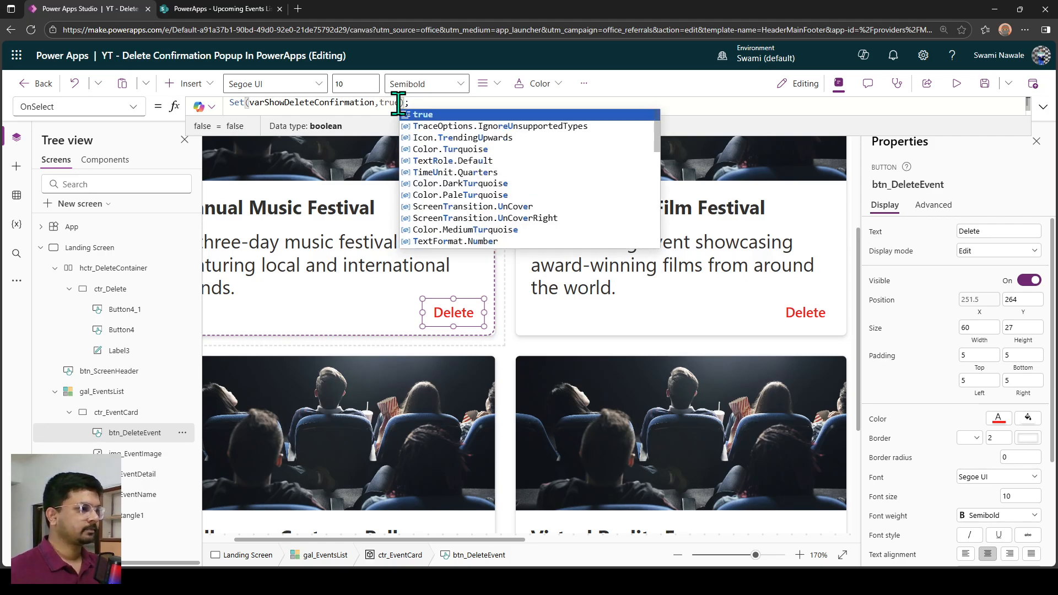
Preview the app and test opening and cancelling the delete popup for Annual Music Festival and International Film Festival, then exit the preview.
{"action": "left_click", "coordinate": [958, 85]}
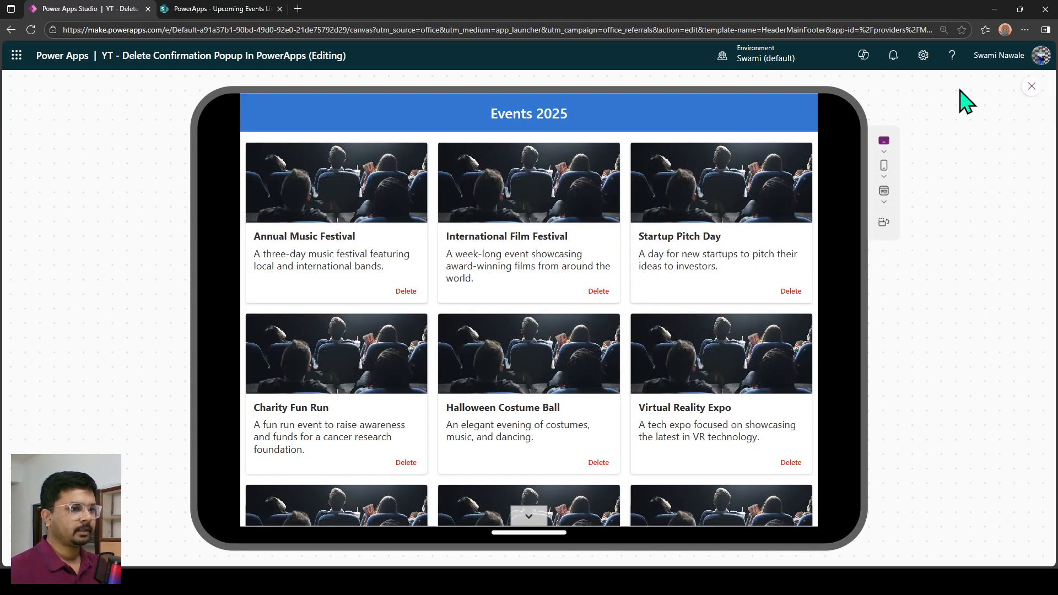
{"action": "left_click", "coordinate": [408, 292]}
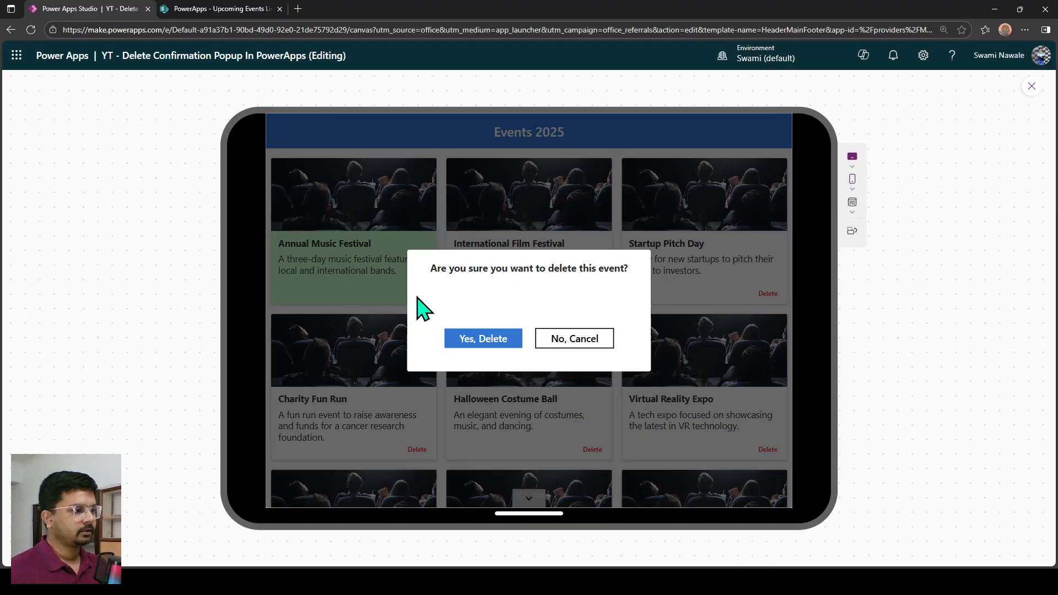
{"action": "left_click", "coordinate": [573, 340]}
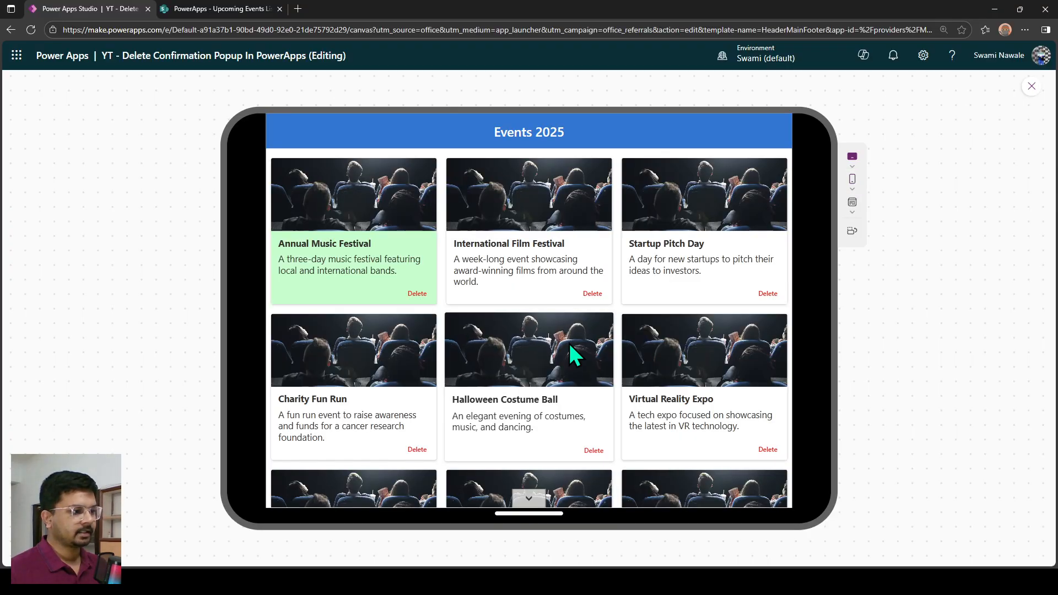
{"action": "left_click", "coordinate": [591, 296]}
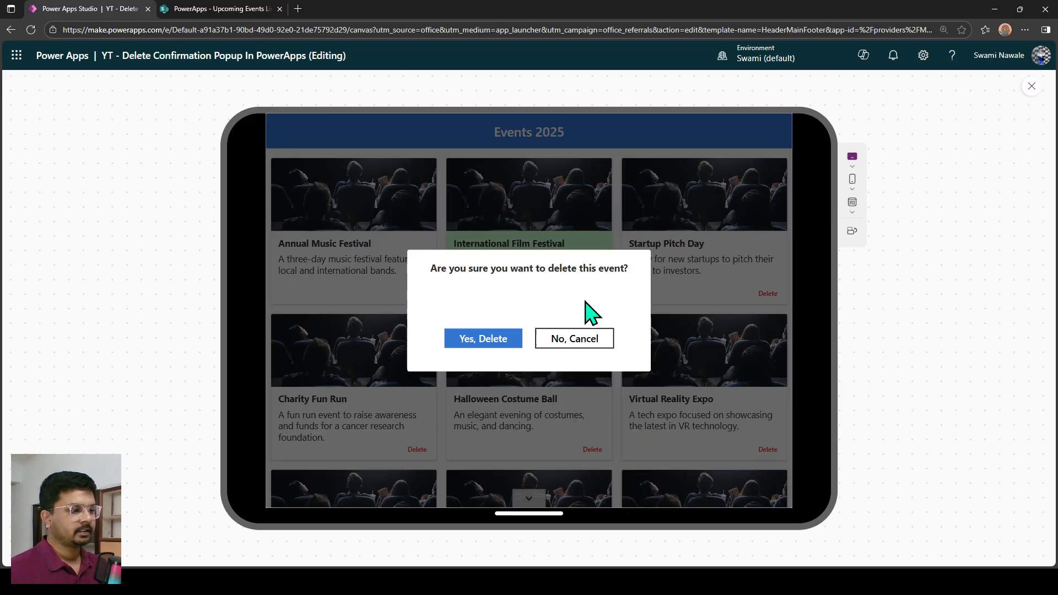
{"action": "left_click", "coordinate": [590, 346]}
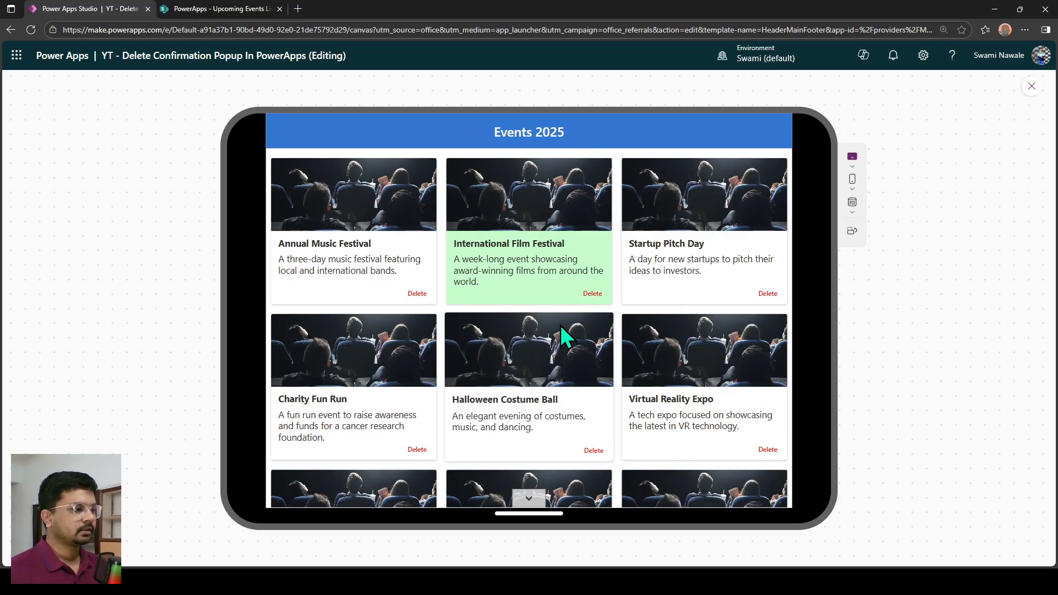
{"action": "key", "text": "Escape"}
Add Set(varSelectedEvent,ThisItem); above the existing line in the OnSelect formula of the gallery's Delete button.
{"action": "scroll", "coordinate": [476, 363], "scroll_direction": "left", "scroll_amount": 6}
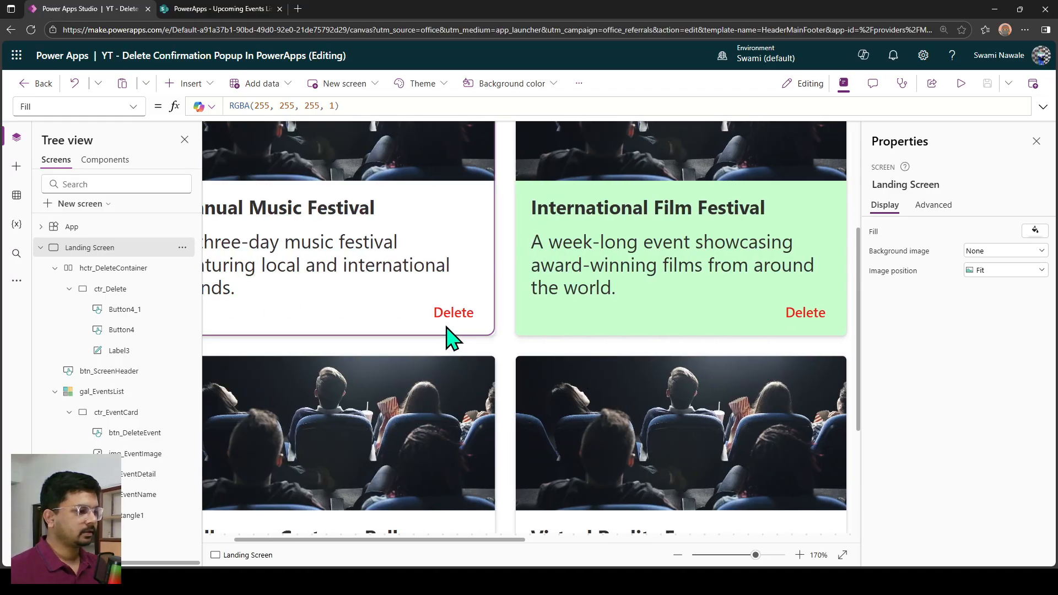
{"action": "left_click", "coordinate": [444, 312]}
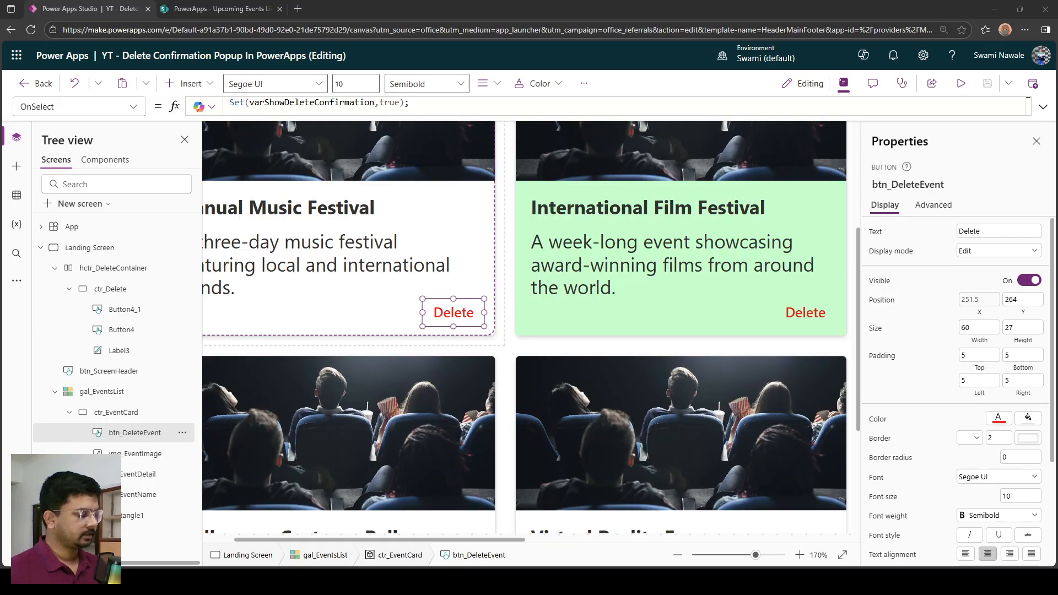
{"action": "left_click", "coordinate": [444, 314]}
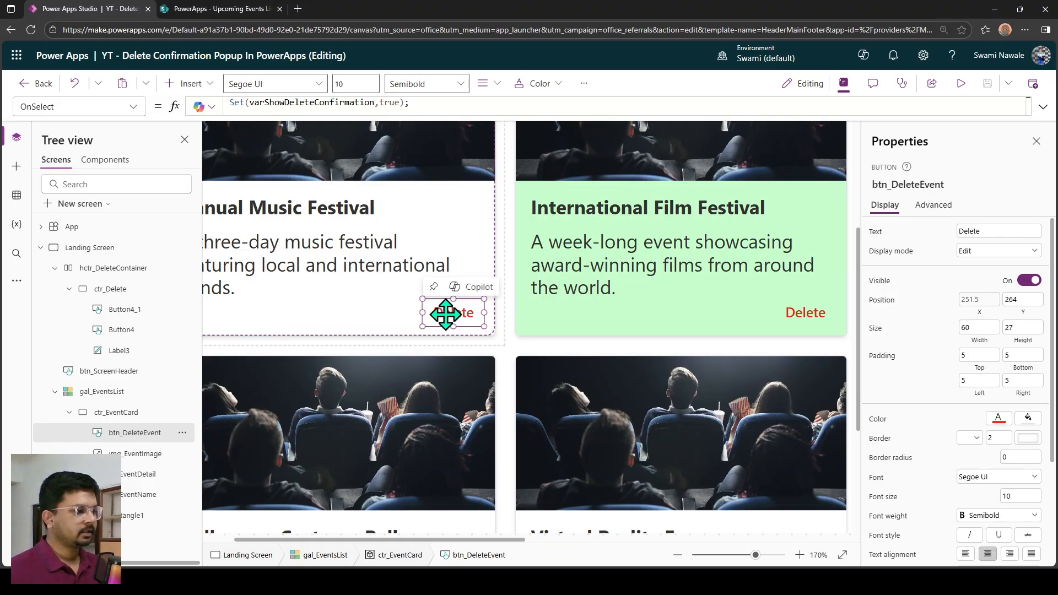
{"action": "left_click", "coordinate": [423, 112]}
{"action": "key", "text": "Return"}
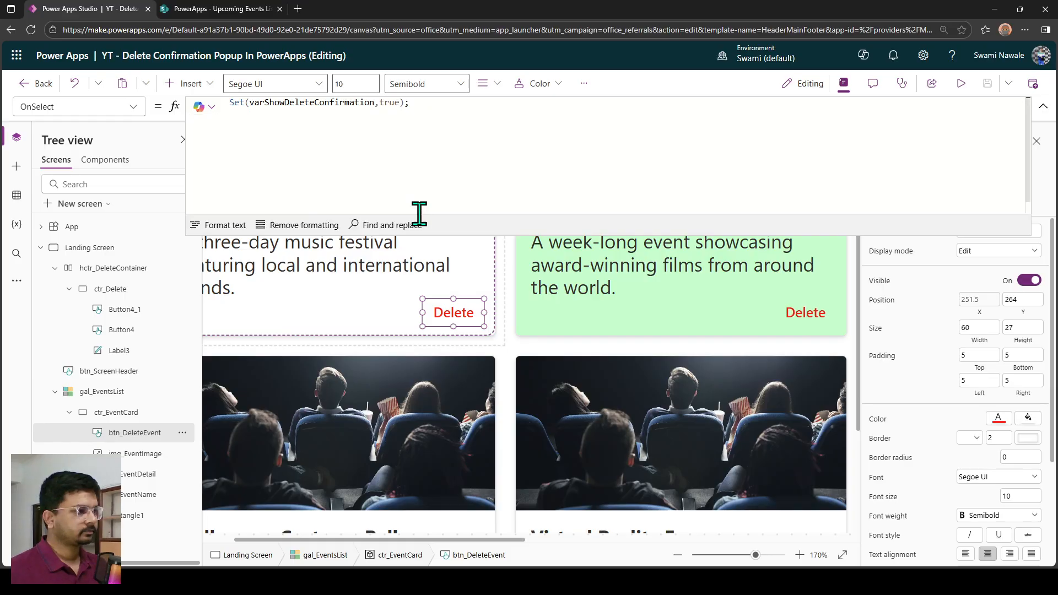
{"action": "key", "text": "Return"}
{"action": "key", "text": "Return"}
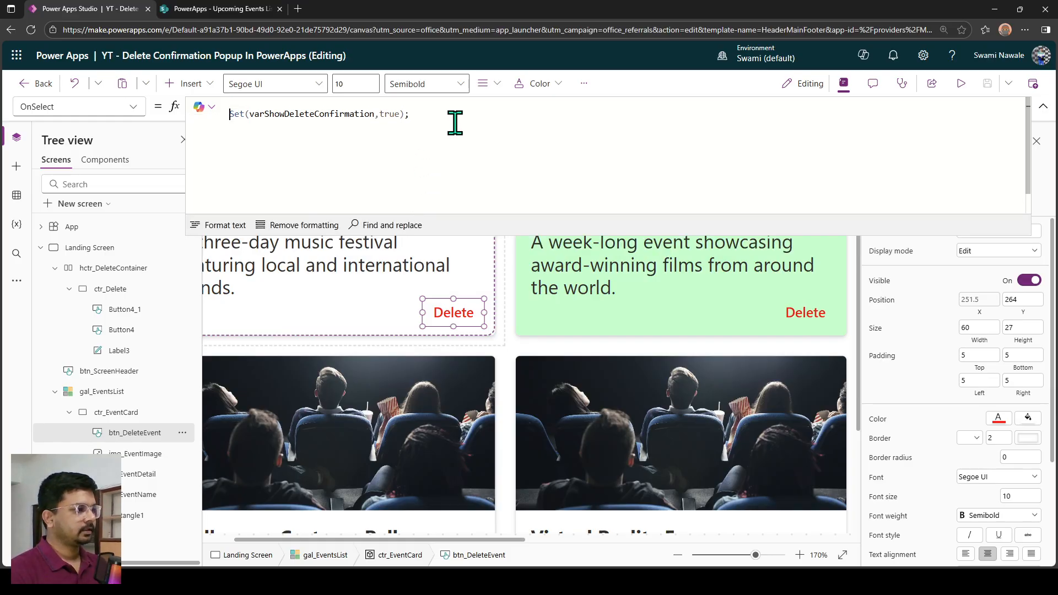
{"action": "key", "text": "Up"}
{"action": "type", "text": "Set(varSelectedEvent,ThisItem);"}
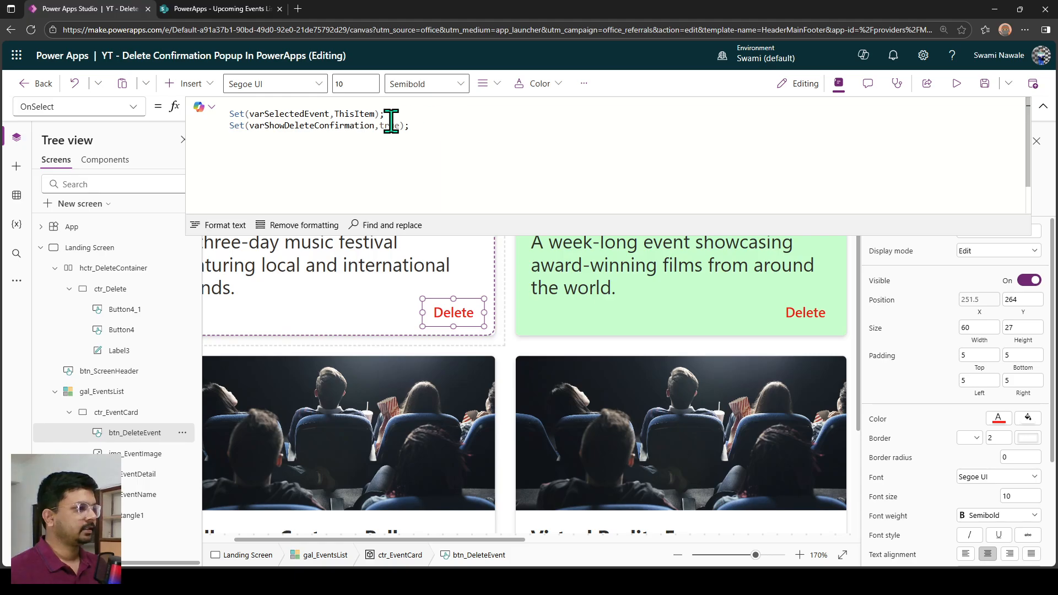
{"action": "left_click_drag", "start_coordinate": [385, 113], "coordinate": [229, 114]}
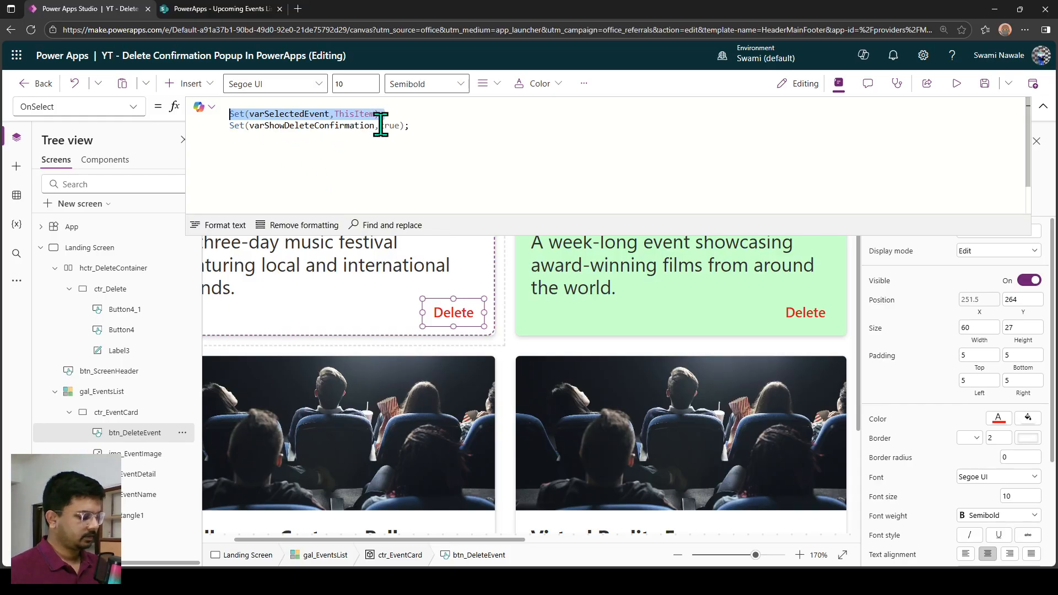
{"action": "double_click", "coordinate": [293, 113]}
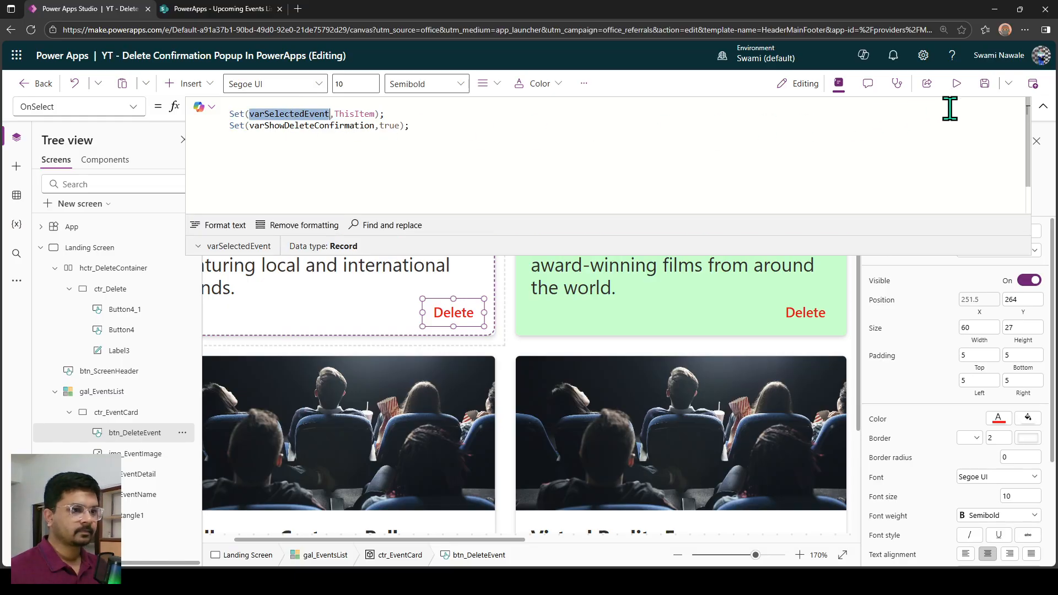
Preview the app, request deletion of Annual Music Festival, and return to editing with the popup still open.
{"action": "left_click", "coordinate": [957, 84]}
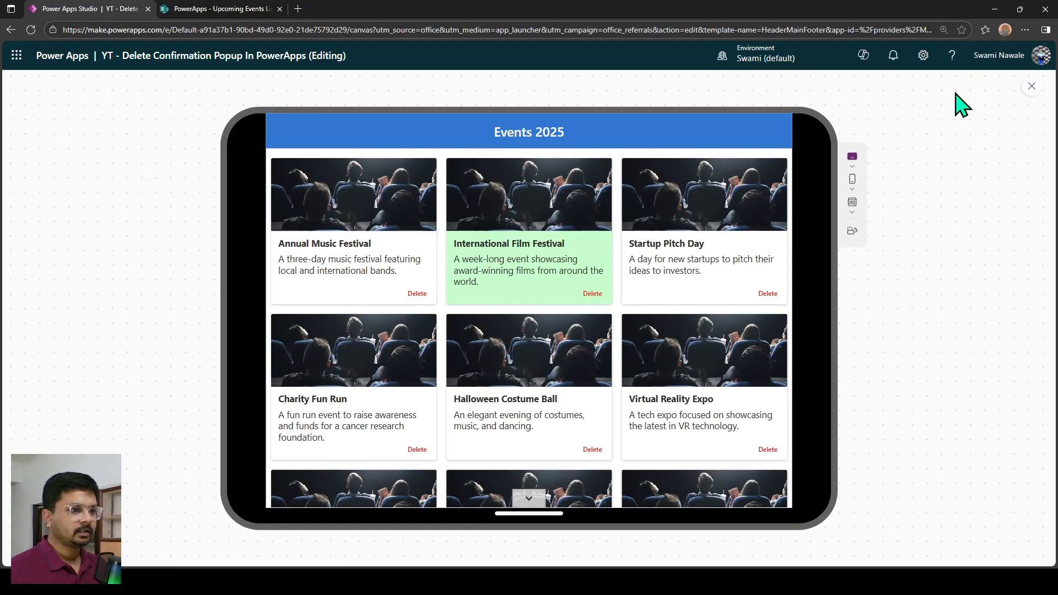
{"action": "left_click", "coordinate": [418, 295]}
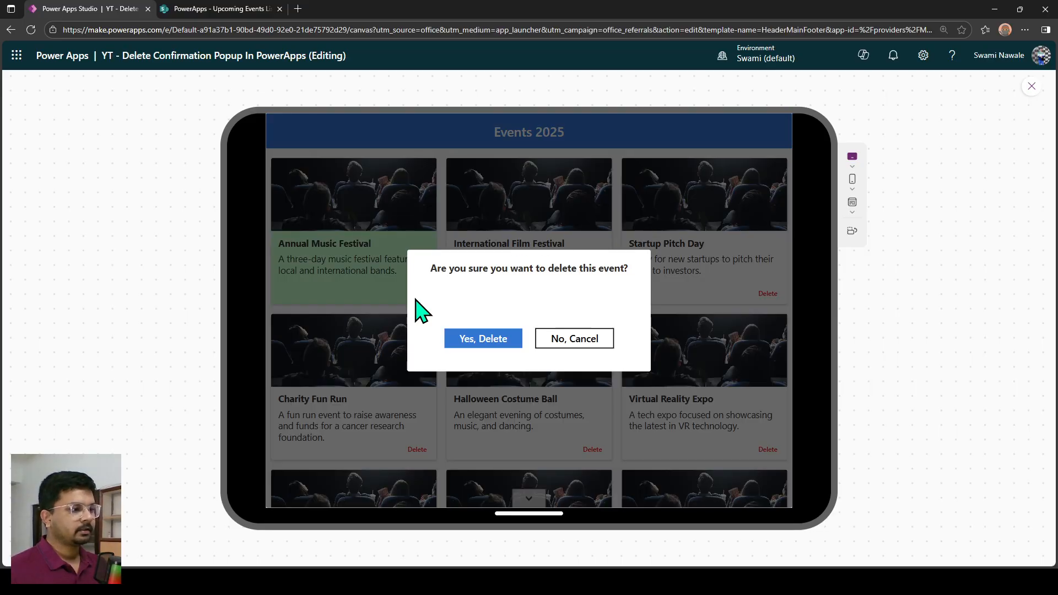
{"action": "key", "text": "Escape"}
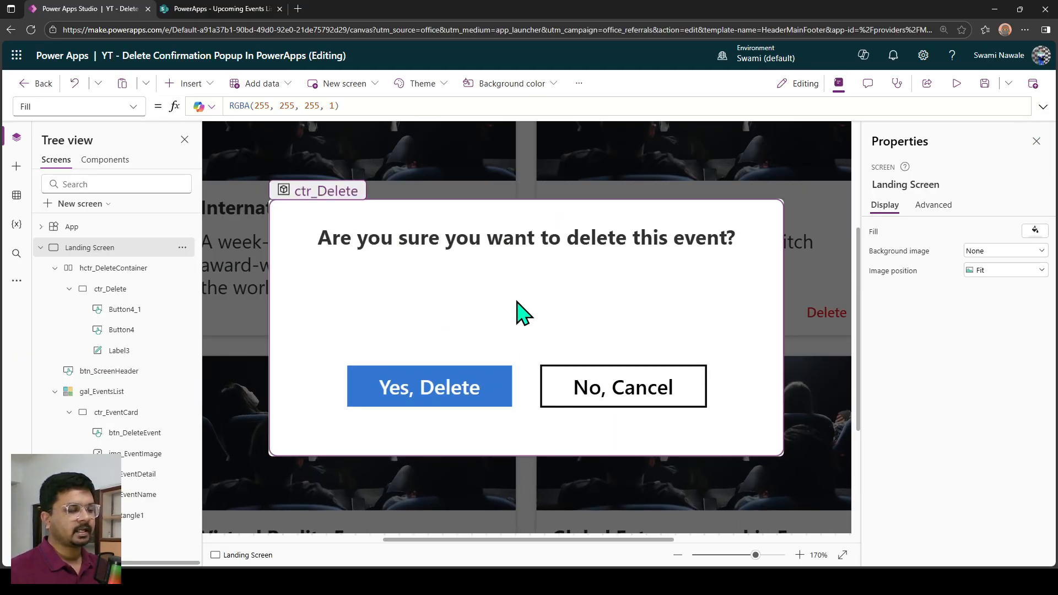
Turn the popup message label's Text formula into an interpolated string starting with $, and replace the word "this" with a pair of single quotes.
{"action": "left_click", "coordinate": [514, 301]}
{"action": "scroll", "coordinate": [511, 303], "scroll_direction": "down", "scroll_amount": 5}
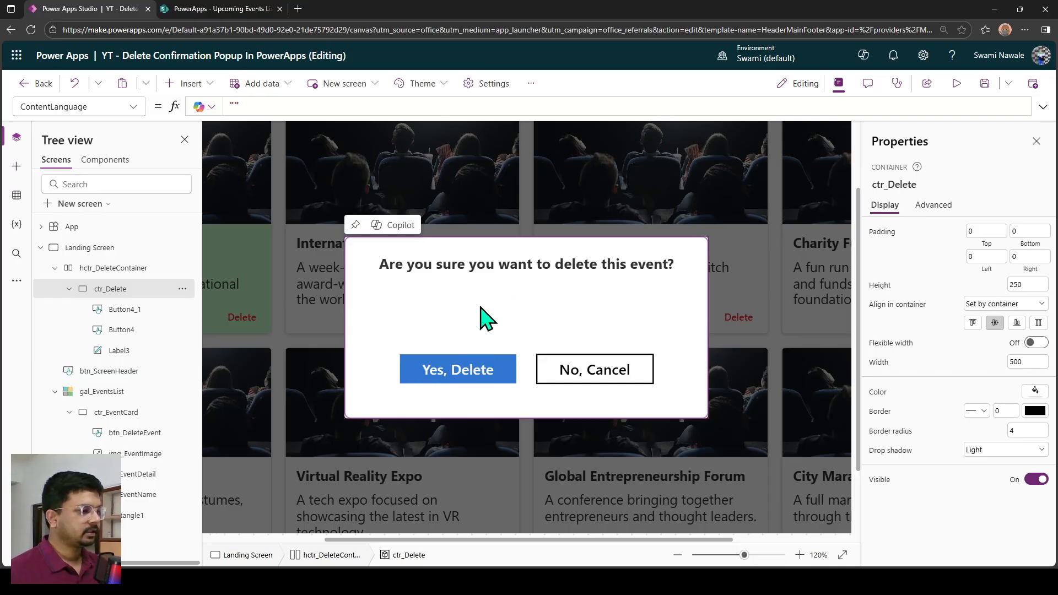
{"action": "left_click", "coordinate": [492, 274]}
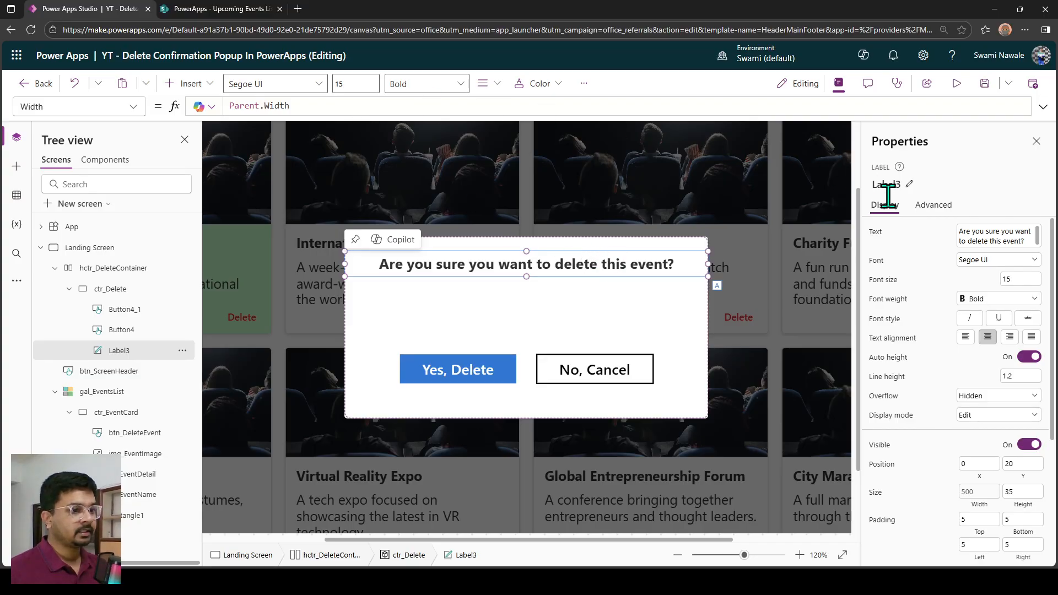
{"action": "left_click", "coordinate": [875, 233]}
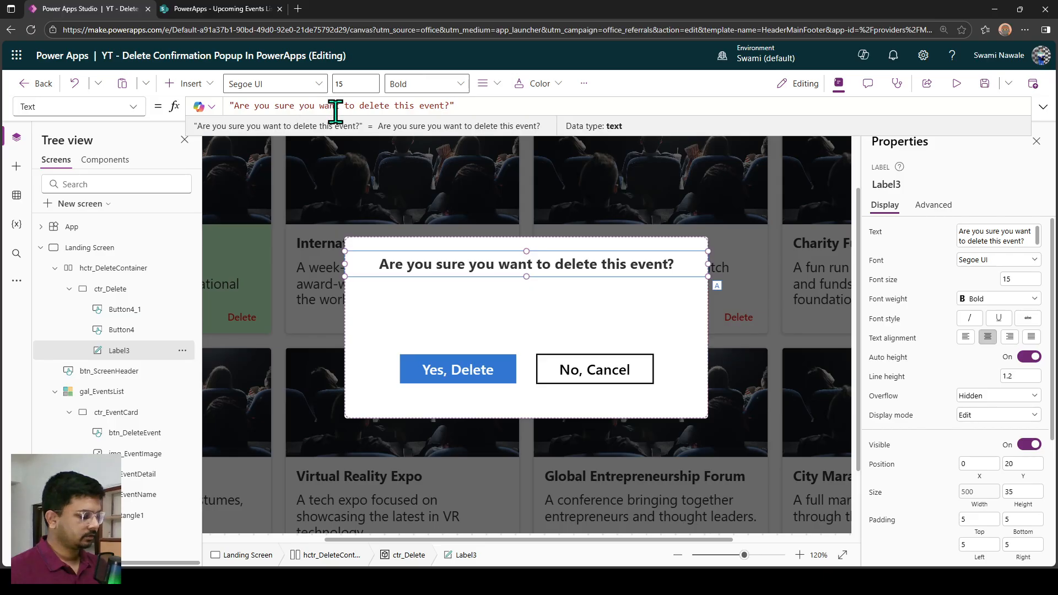
{"action": "type", "text": "$"}
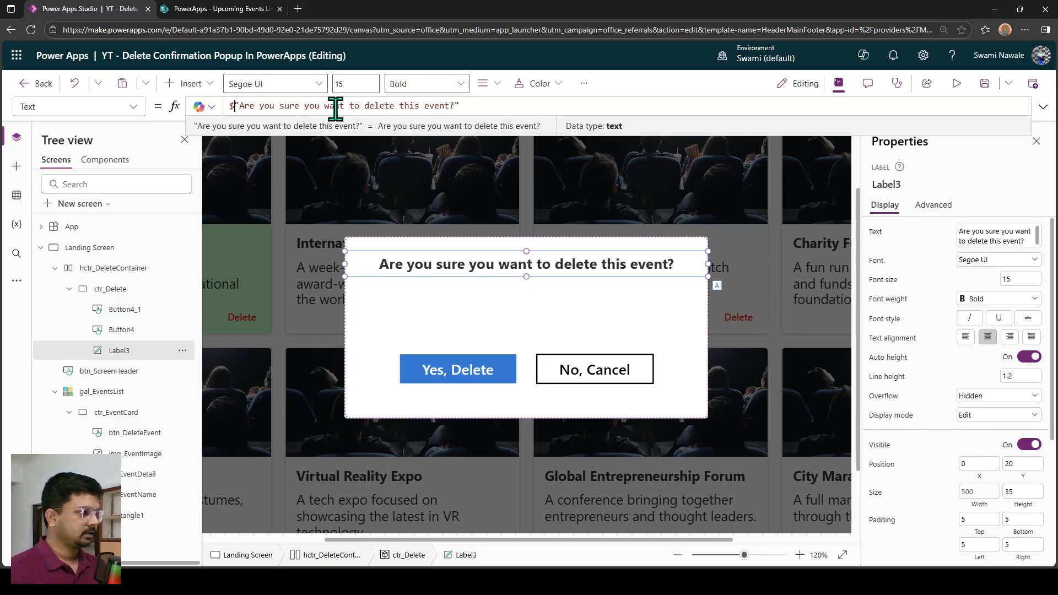
{"action": "double_click", "coordinate": [405, 105]}
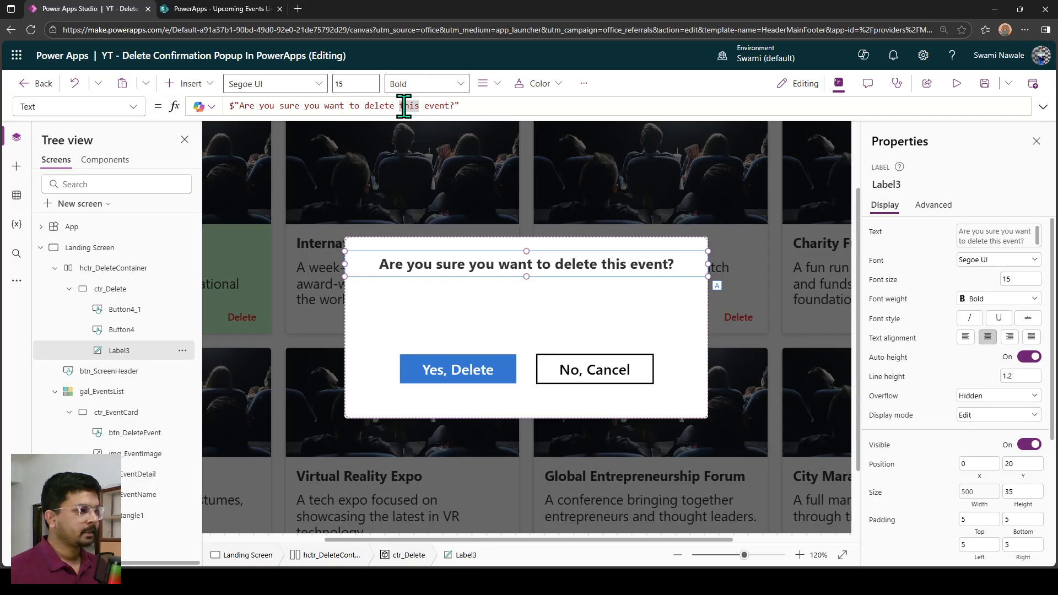
{"action": "type", "text": "''"}
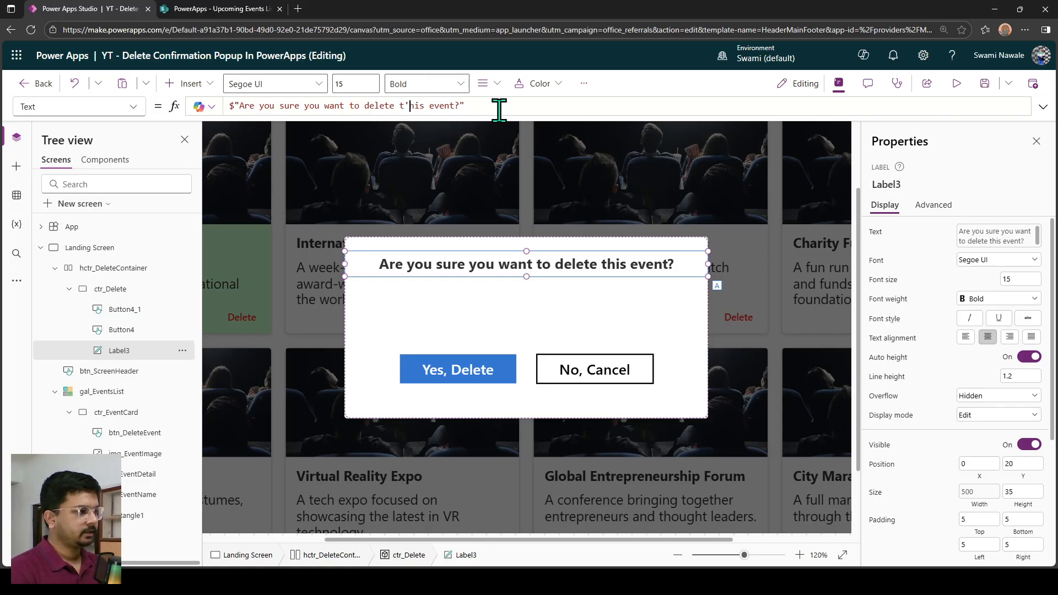
{"action": "key", "text": "BackSpace"}
{"action": "key", "text": "BackSpace"}
{"action": "key", "text": "BackSpace"}
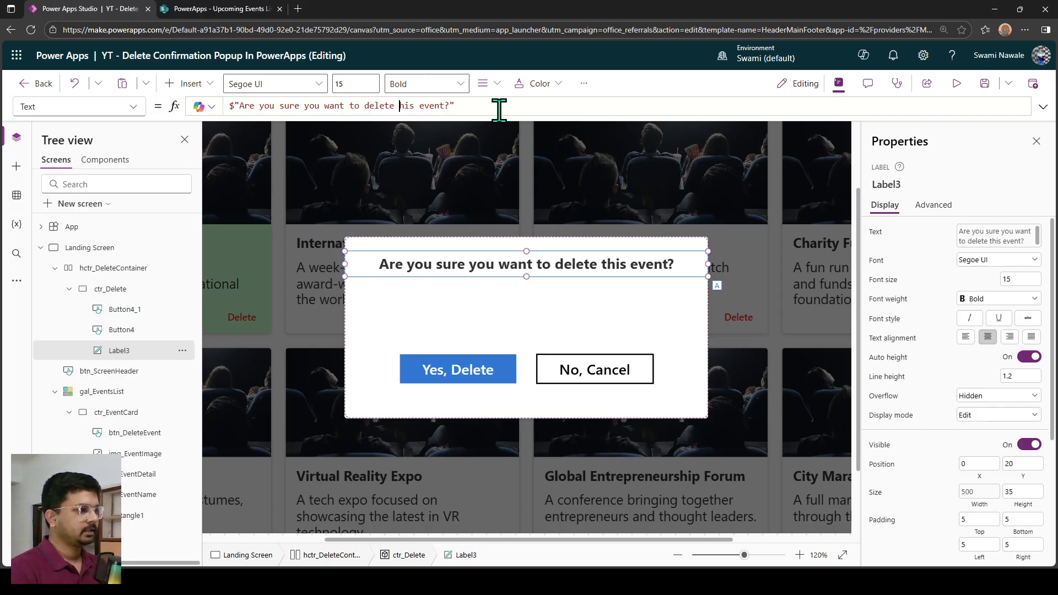
{"action": "type", "text": "'"}
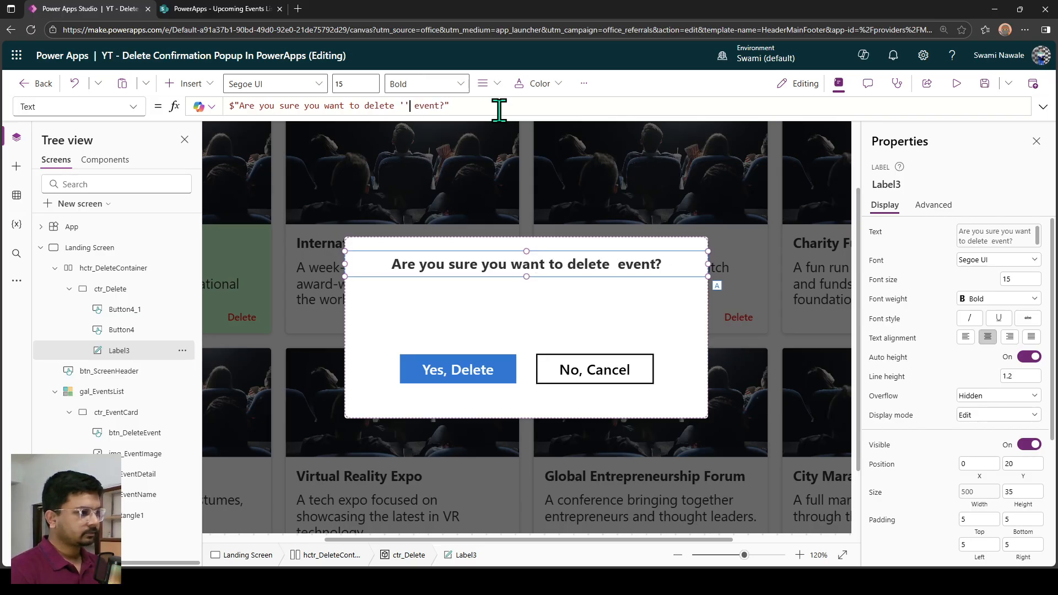
Insert {varSelectedEvent.Title} between the single quotes in the popup label's Text formula.
{"action": "key", "text": "Left"}
{"action": "type", "text": "{}"}
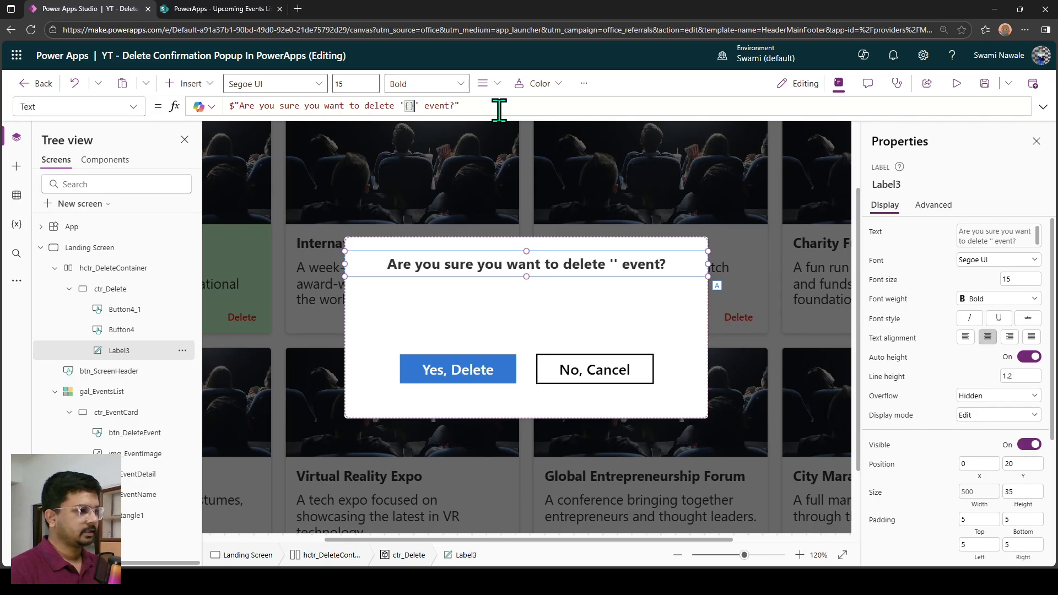
{"action": "key", "text": "Left"}
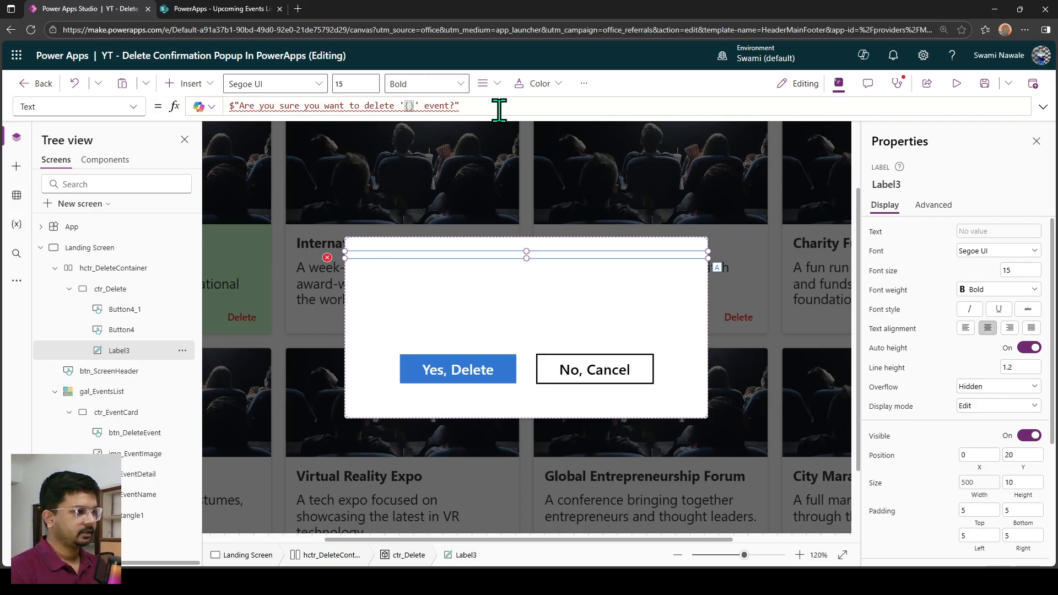
{"action": "type", "text": "varSelectedEvent.ti"}
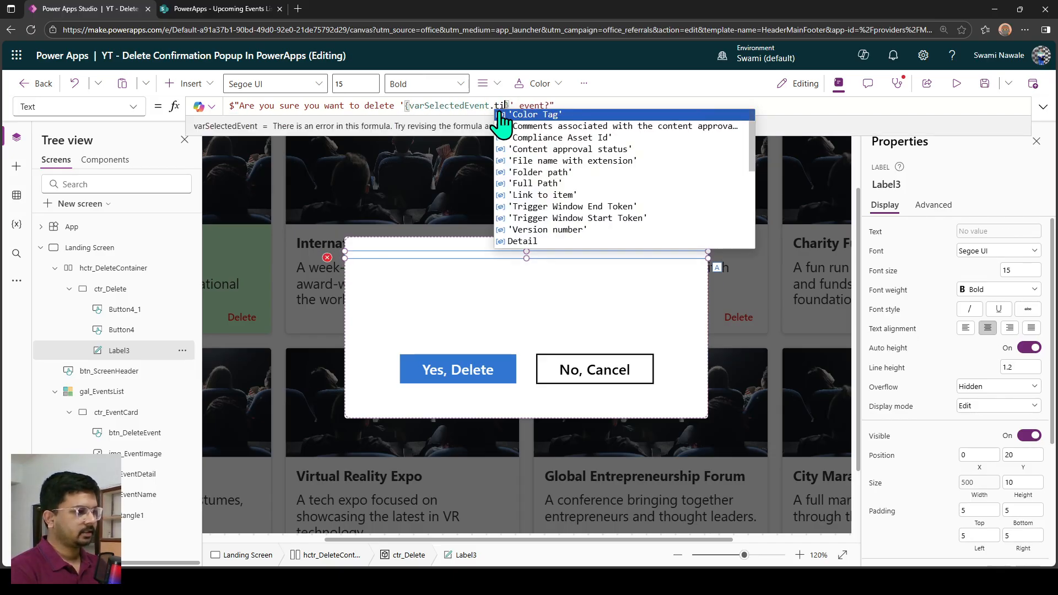
{"action": "type", "text": "tle"}
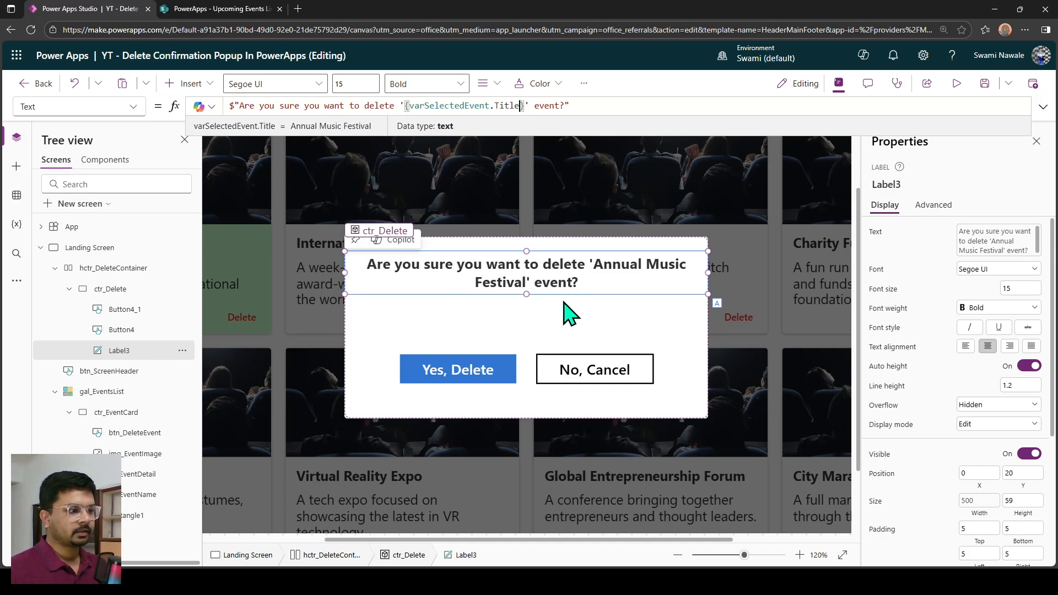
Preview the app, cancel the open popup, request deletion of Halloween Costume Ball to check the message, and exit the preview.
{"action": "left_click", "coordinate": [957, 83]}
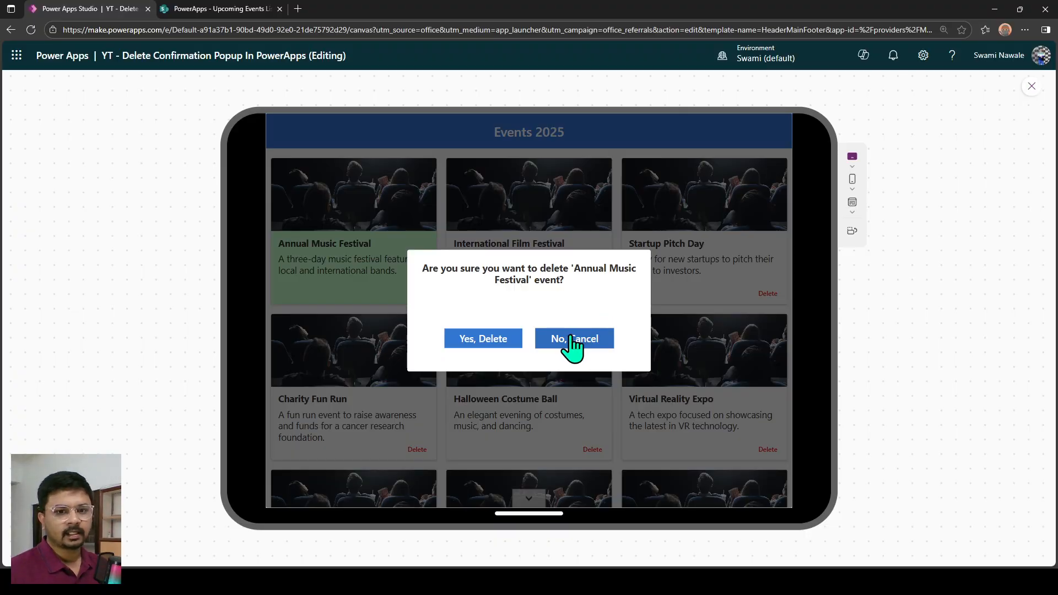
{"action": "left_click", "coordinate": [572, 342]}
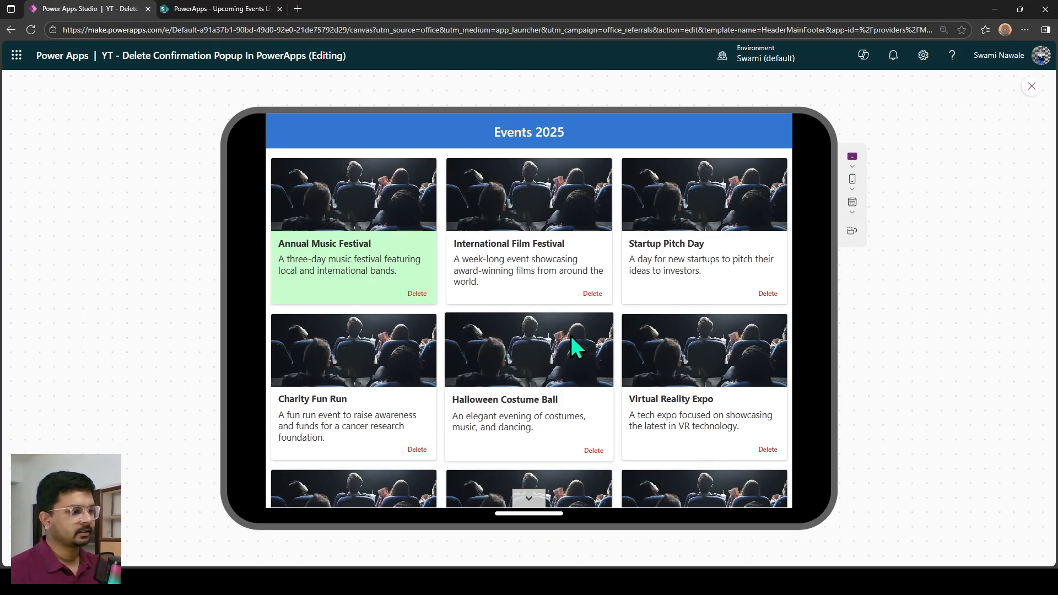
{"action": "left_click", "coordinate": [593, 450]}
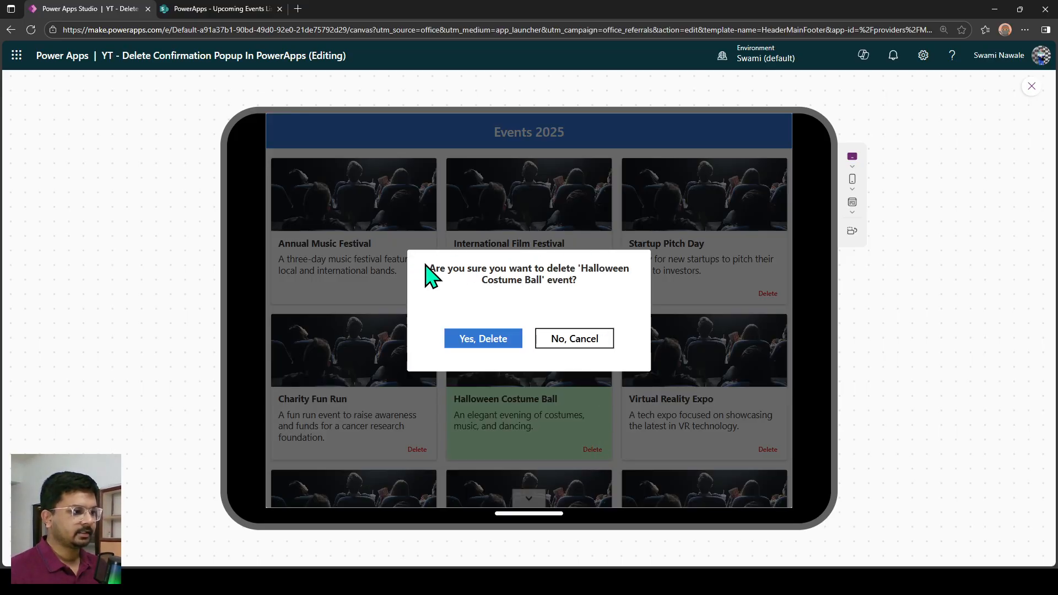
{"action": "left_click_drag", "start_coordinate": [429, 269], "coordinate": [602, 285]}
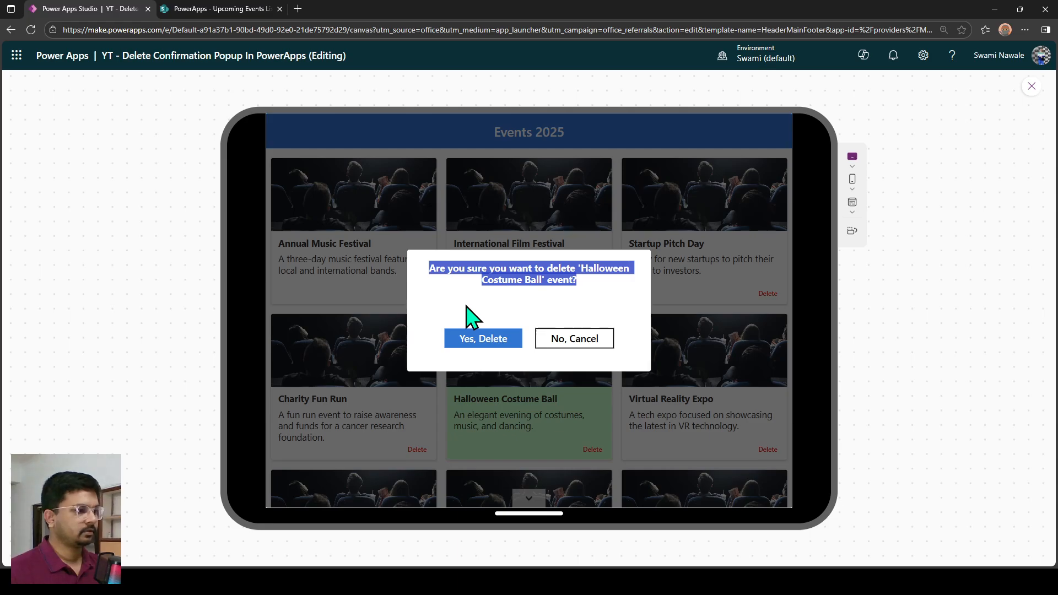
{"action": "key", "text": "Escape"}
Replace the OnSelect formula of the popup's Yes, Delete button with Remove('Upcoming Events List',varSelectedEvent);.
{"action": "left_click", "coordinate": [471, 385]}
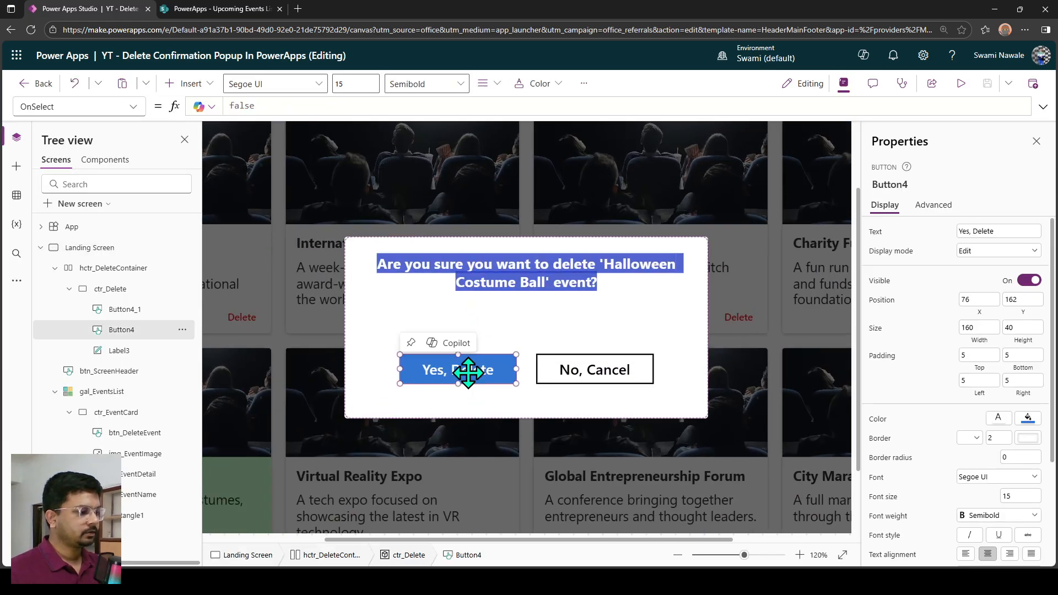
{"action": "left_click", "coordinate": [1044, 108]}
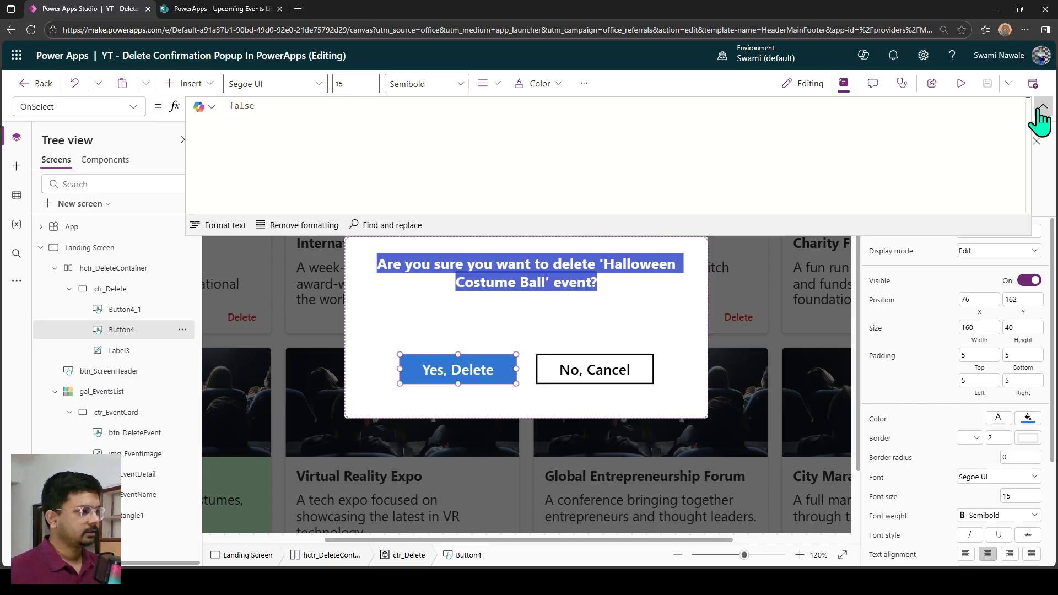
{"action": "left_click", "coordinate": [416, 147]}
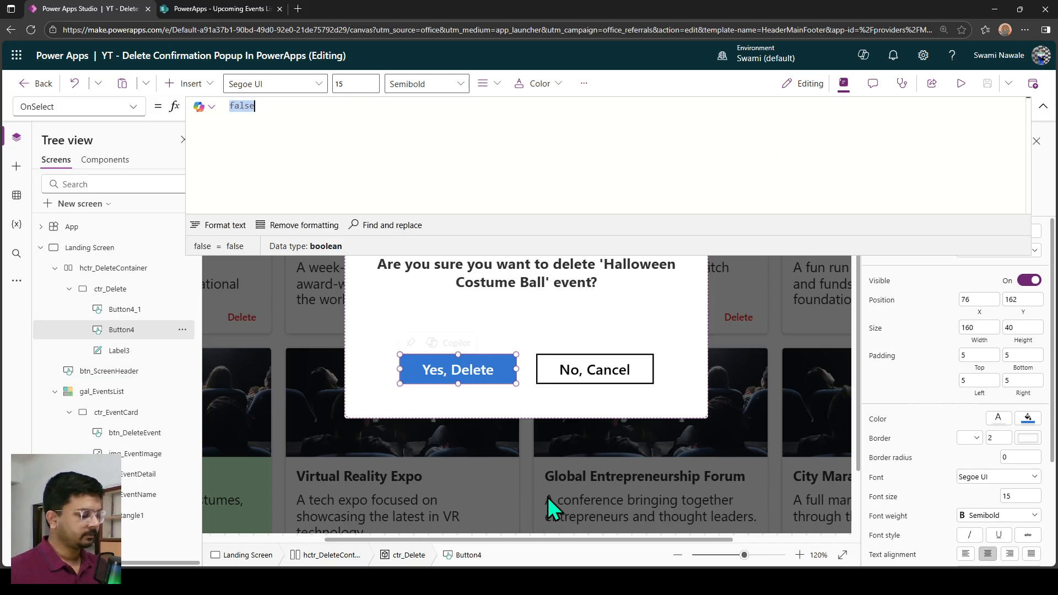
{"action": "key", "text": "ctrl+a"}
{"action": "type", "text": "Remove("}
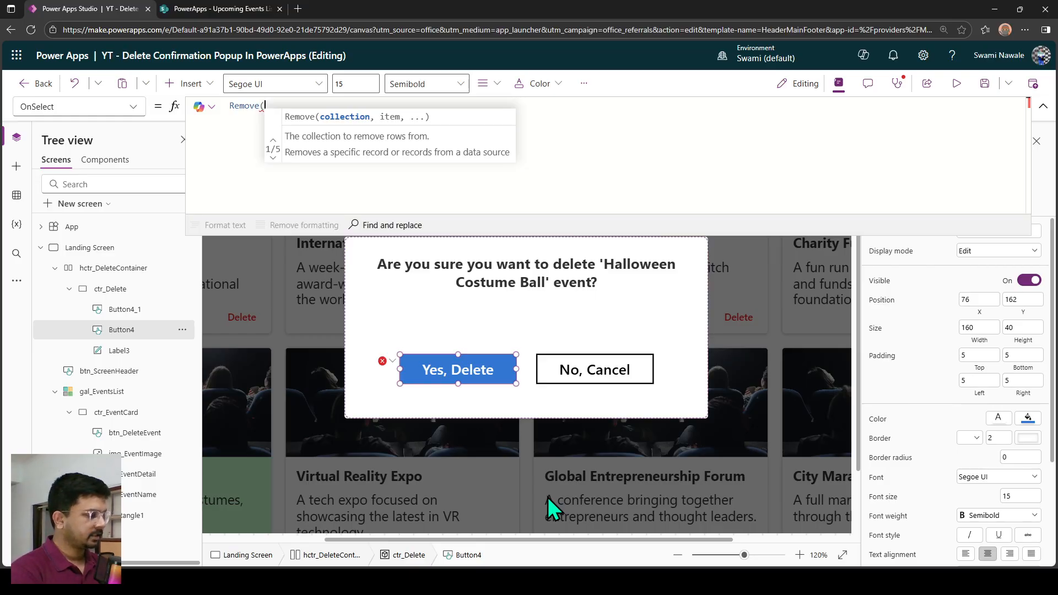
{"action": "type", "text": "upc"}
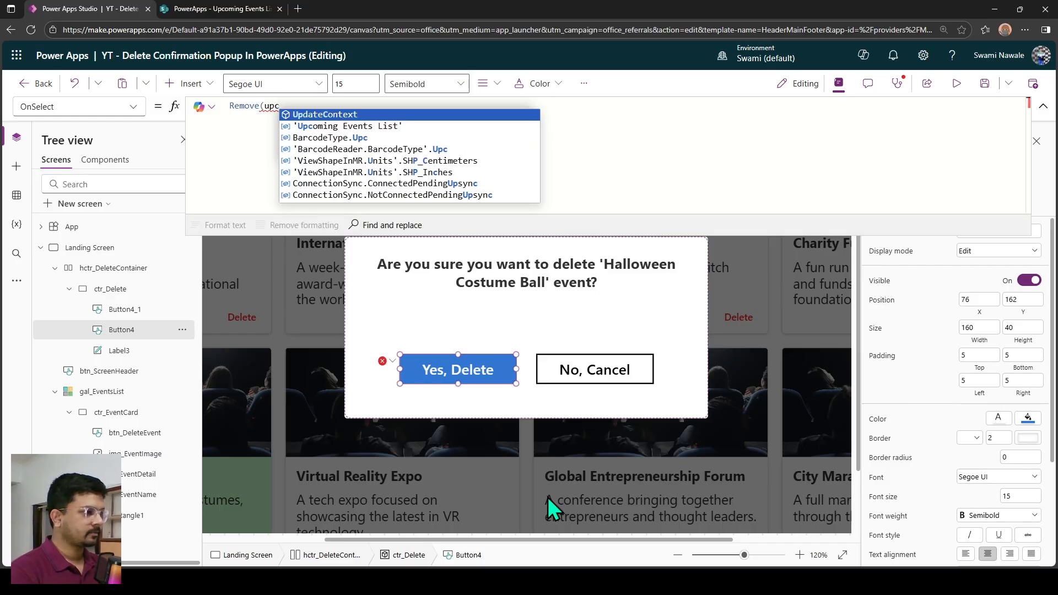
{"action": "key", "text": "Down"}
{"action": "key", "text": "Tab"}
{"action": "type", "text": ","}
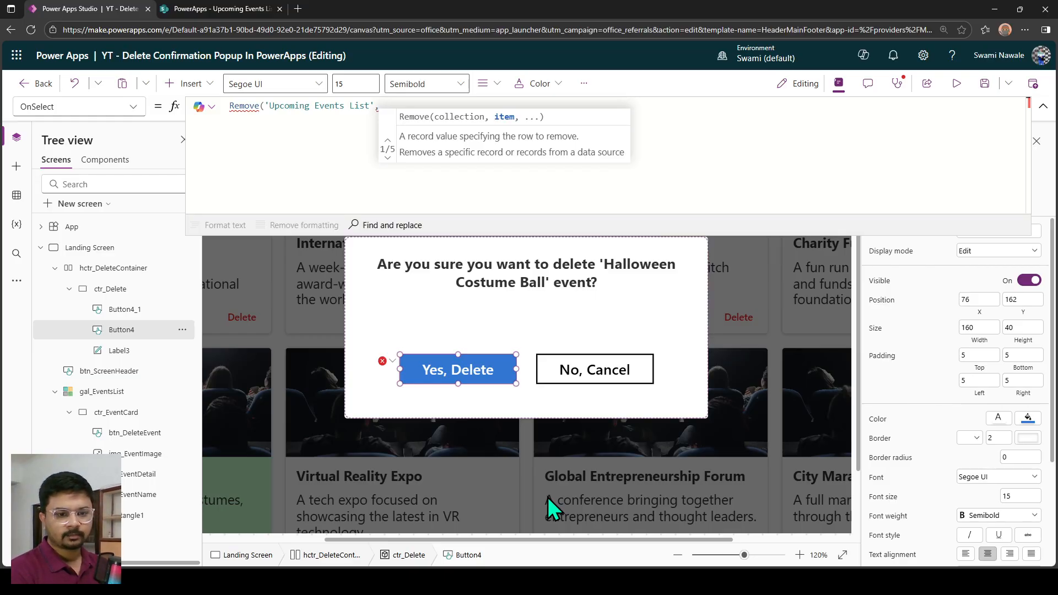
{"action": "type", "text": "varSelectedEvent"}
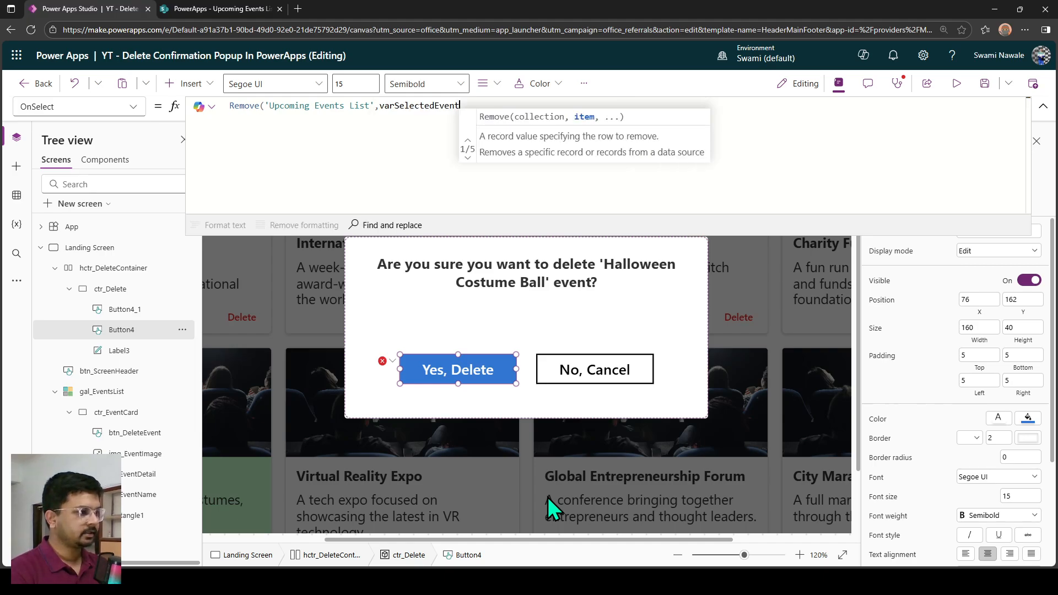
{"action": "type", "text": ")"}
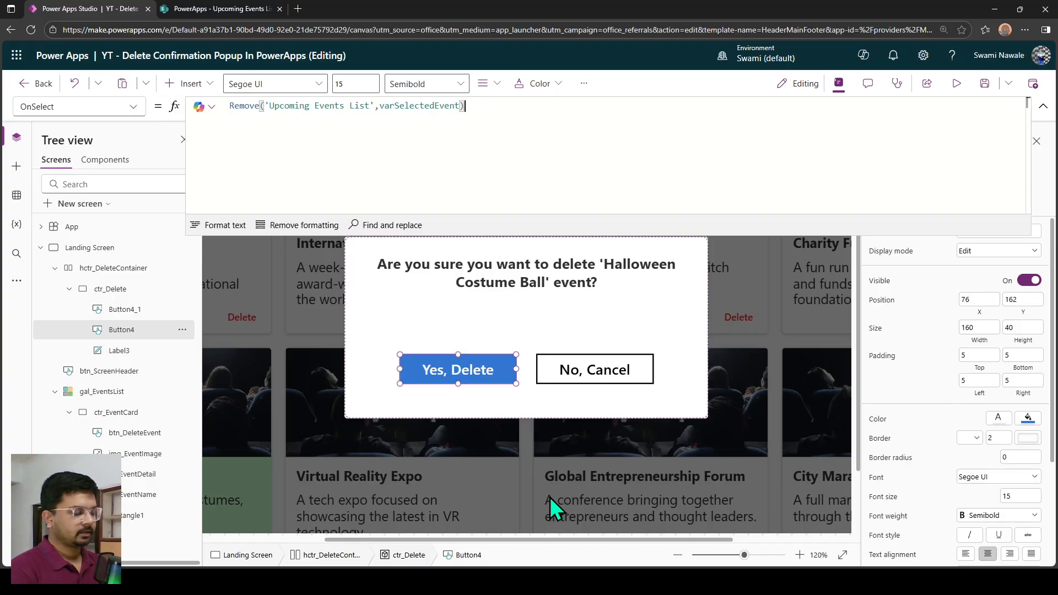
{"action": "type", "text": ";"}
Add a second line, Set(varSelectedEvent,Blank());, to the Yes, Delete button's OnSelect formula.
{"action": "key", "text": "shift+Return"}
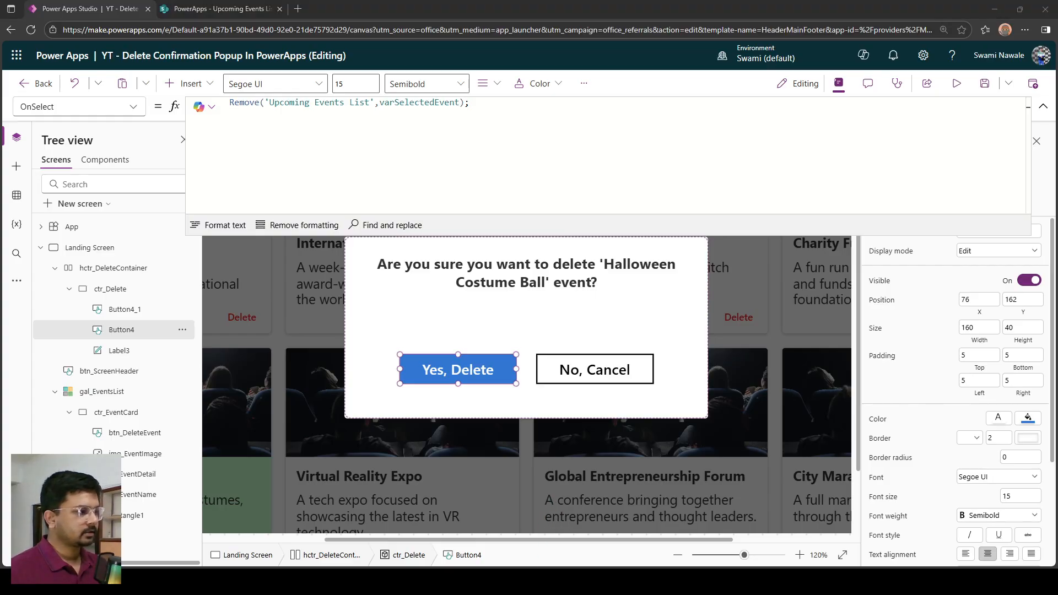
{"action": "left_click", "coordinate": [302, 125]}
{"action": "key", "text": "Return"}
{"action": "type", "text": "Set(varSelectedEvent,ThisItem);"}
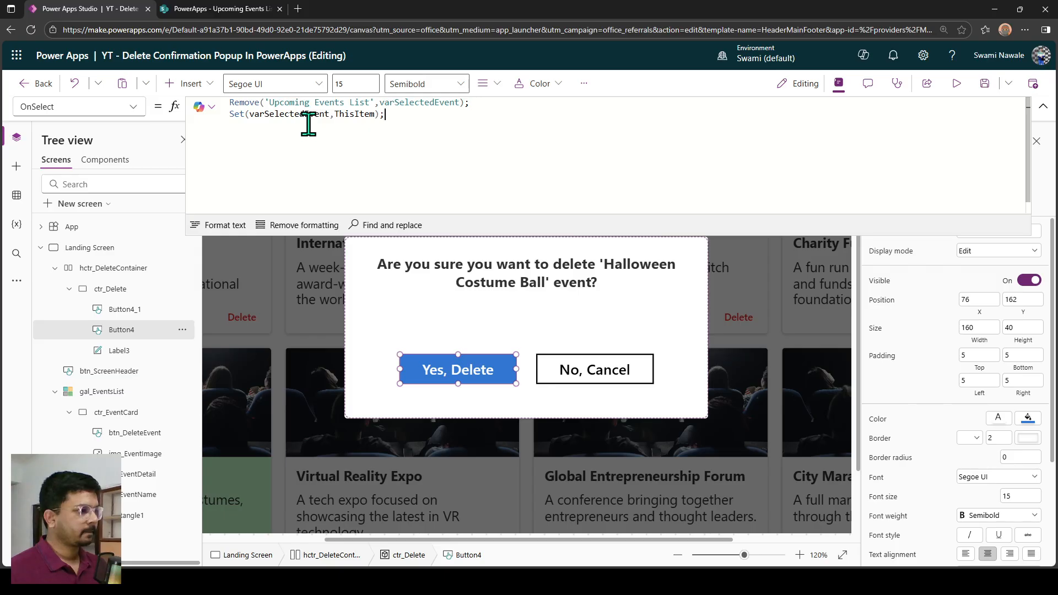
{"action": "double_click", "coordinate": [356, 114]}
{"action": "type", "text": "Blank()"}
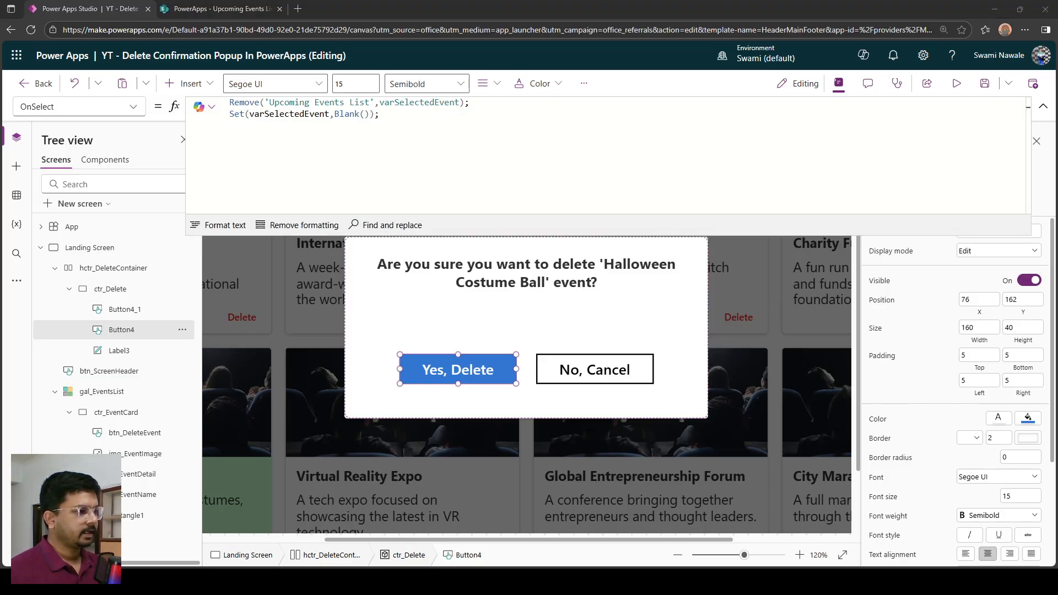
Add Set(varShowDeleteConfirmation,false); as the third line of the Yes, Delete button's OnSelect formula.
{"action": "left_click", "coordinate": [398, 121]}
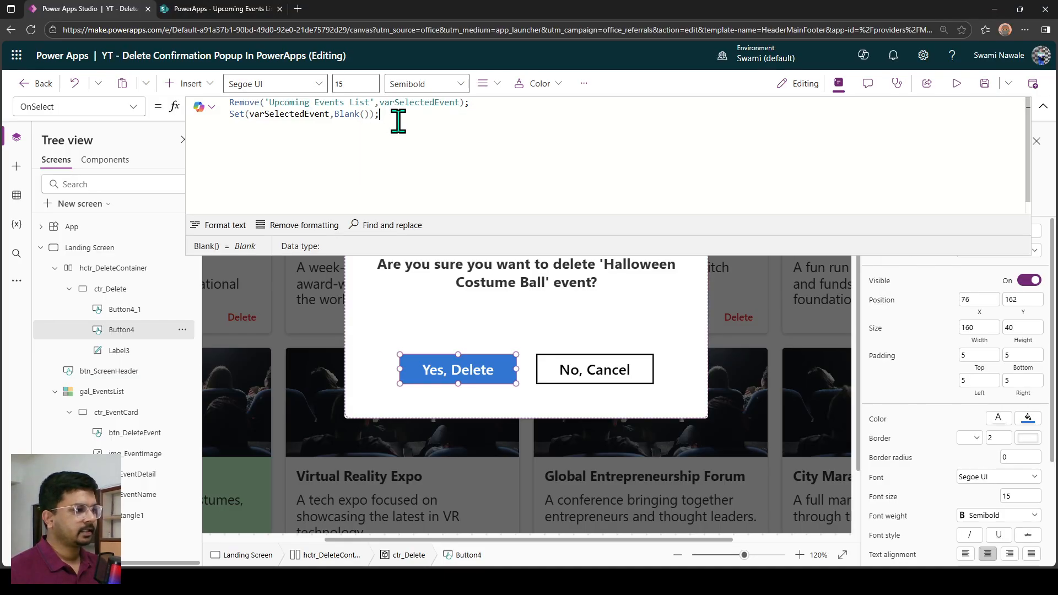
{"action": "key", "text": "shift+Return"}
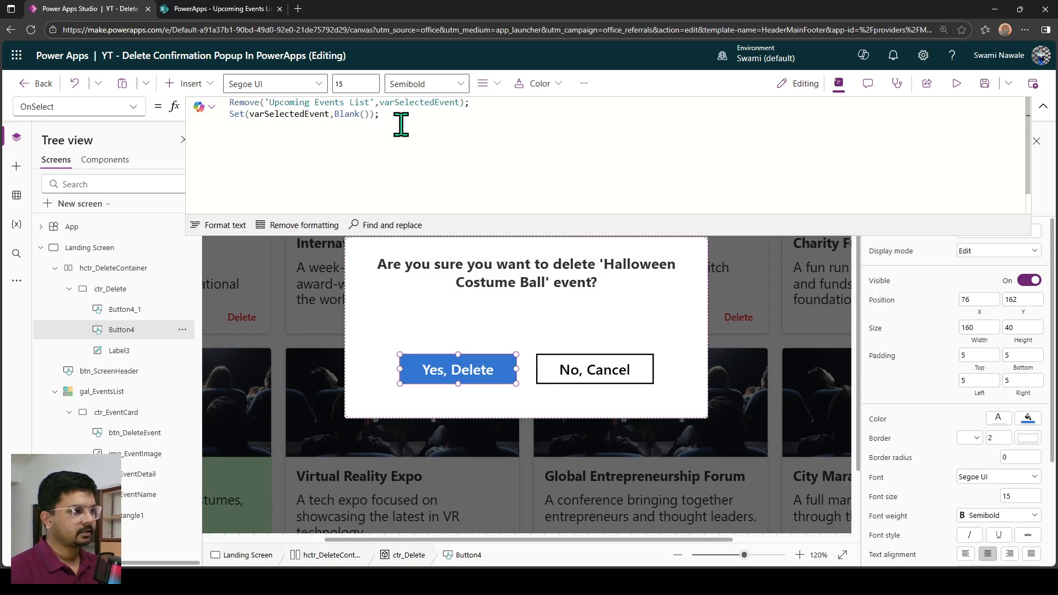
{"action": "type", "text": "Set(varShowDeleteConfirmation,false);"}
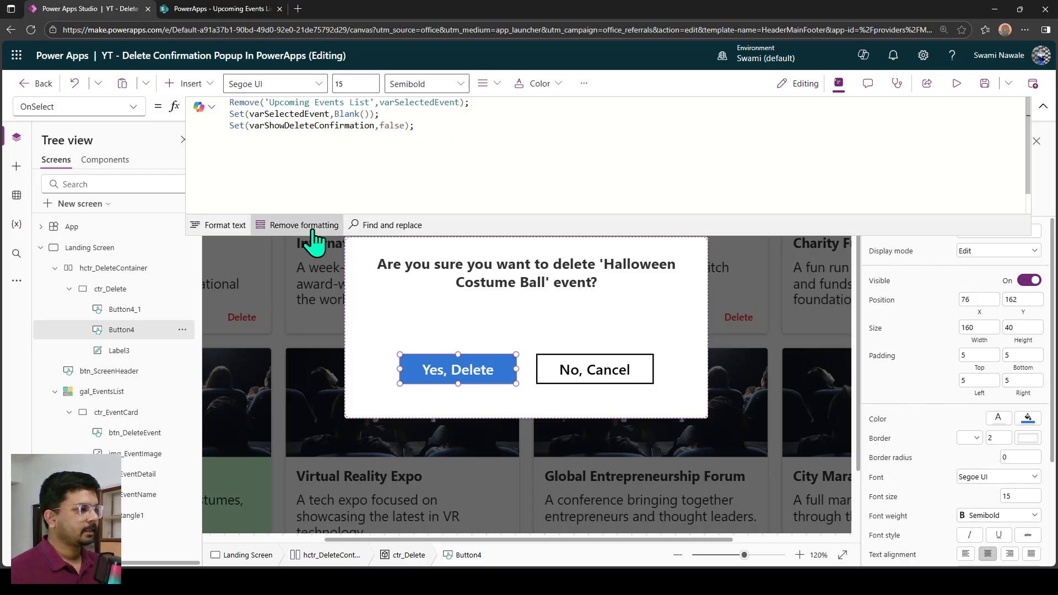
Add Notify("Event " & varSelectedEvent.Title & " deleted successfully",NotificationType.Success,3500); as the last OnSelect line, removing the extra closing parenthesis after the message.
{"action": "key", "text": "shift+Return"}
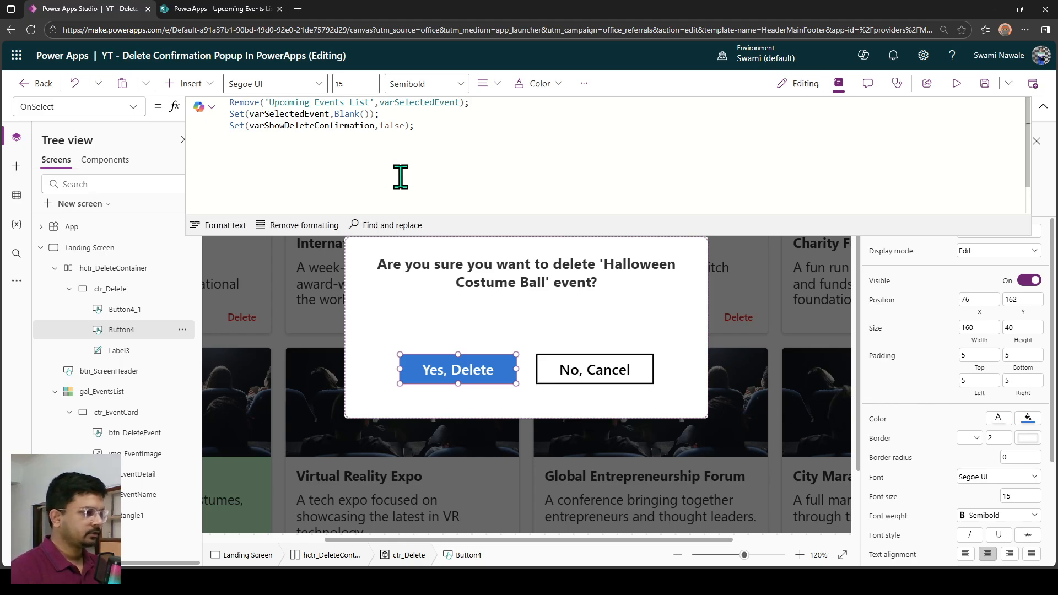
{"action": "left_click", "coordinate": [563, 581]}
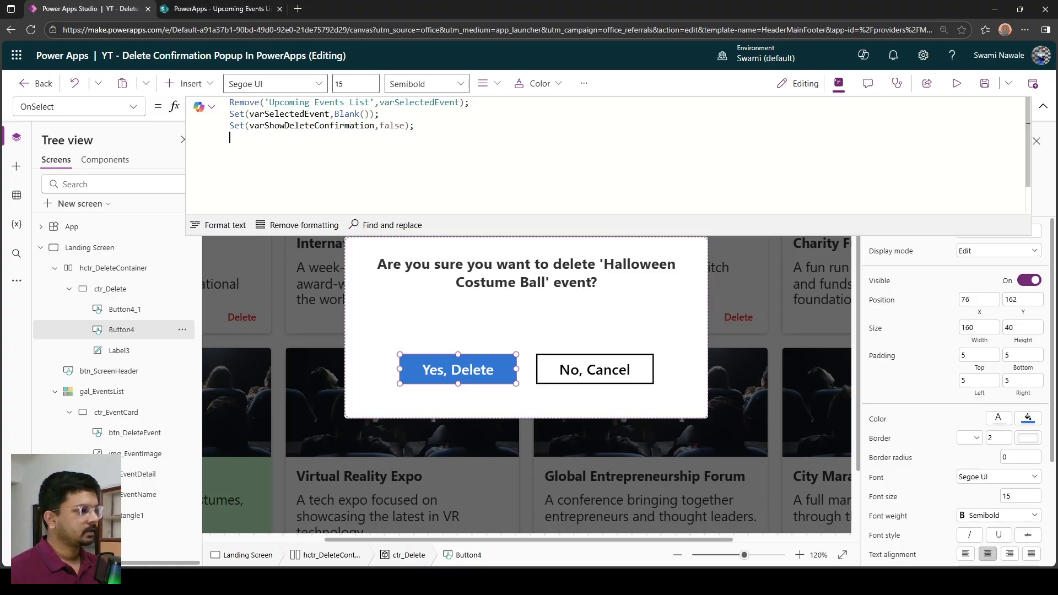
{"action": "left_click", "coordinate": [265, 185]}
{"action": "type", "text": "Notify(\"Event \" & varSelectedEvent.Title & \" deleted successfully\"),NotificationType.Success,3500);"}
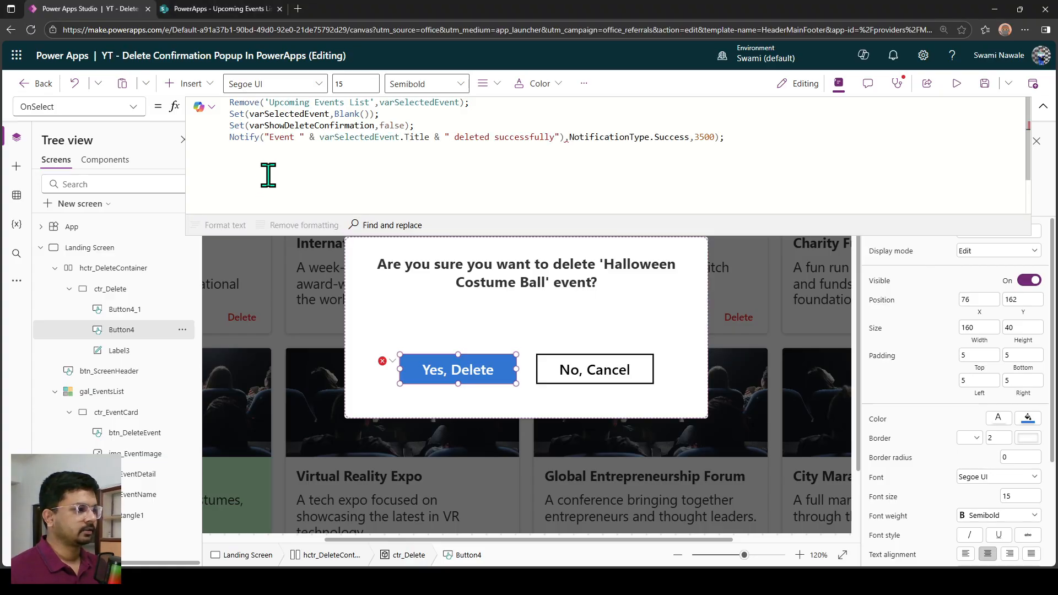
{"action": "double_click", "coordinate": [282, 137]}
{"action": "left_click_drag", "start_coordinate": [319, 138], "coordinate": [577, 137]}
{"action": "left_click", "coordinate": [565, 137]}
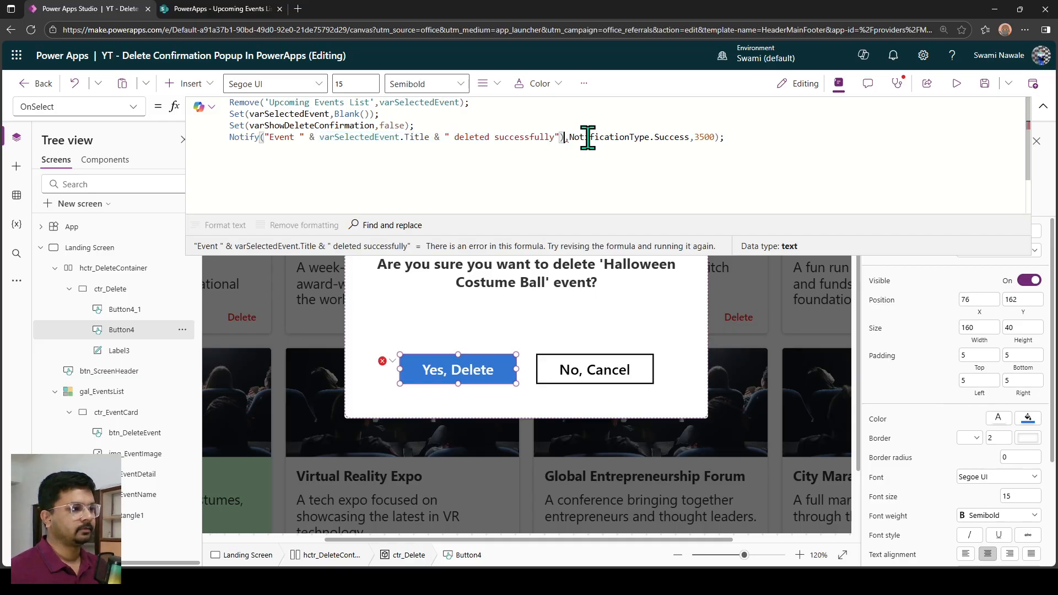
{"action": "key", "text": "BackSpace"}
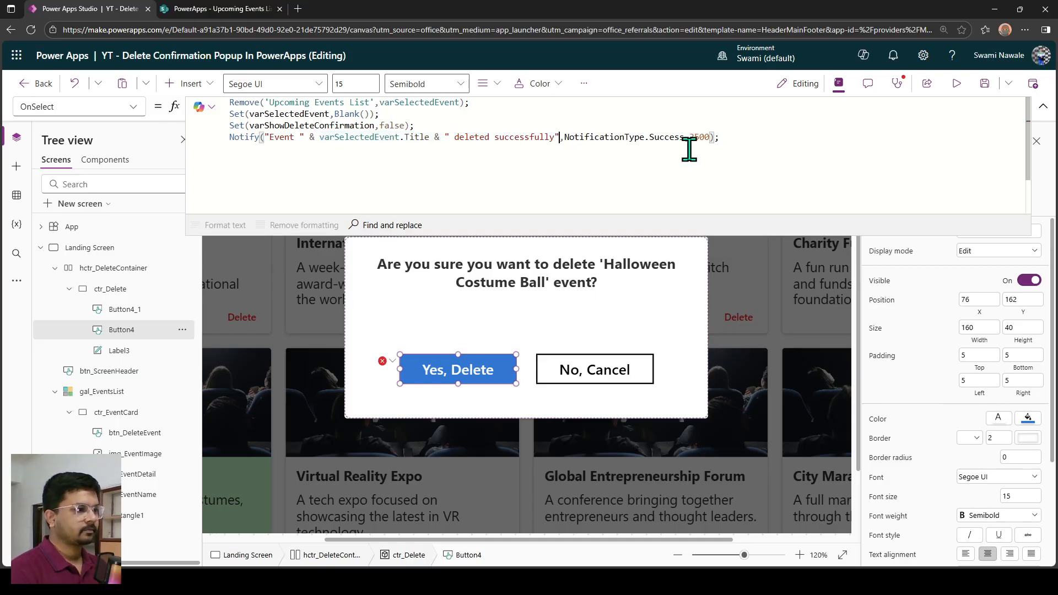
{"action": "key", "text": "Right"}
{"action": "key", "text": "ctrl+shift+Right"}
{"action": "key", "text": "ctrl+shift+Right"}
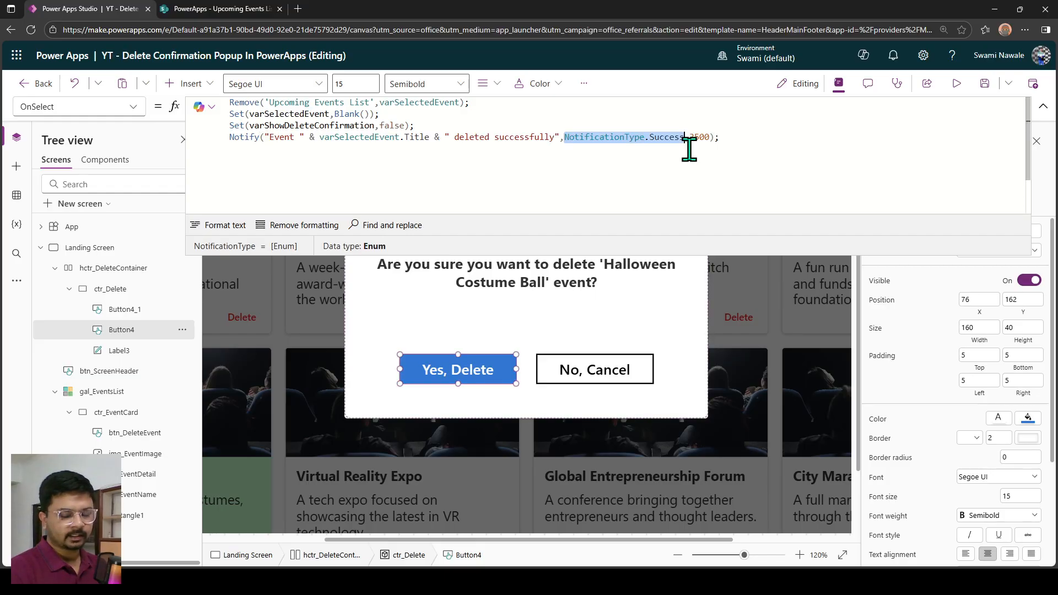
{"action": "key", "text": "ctrl+Right"}
{"action": "key", "text": "ctrl+shift+Left"}
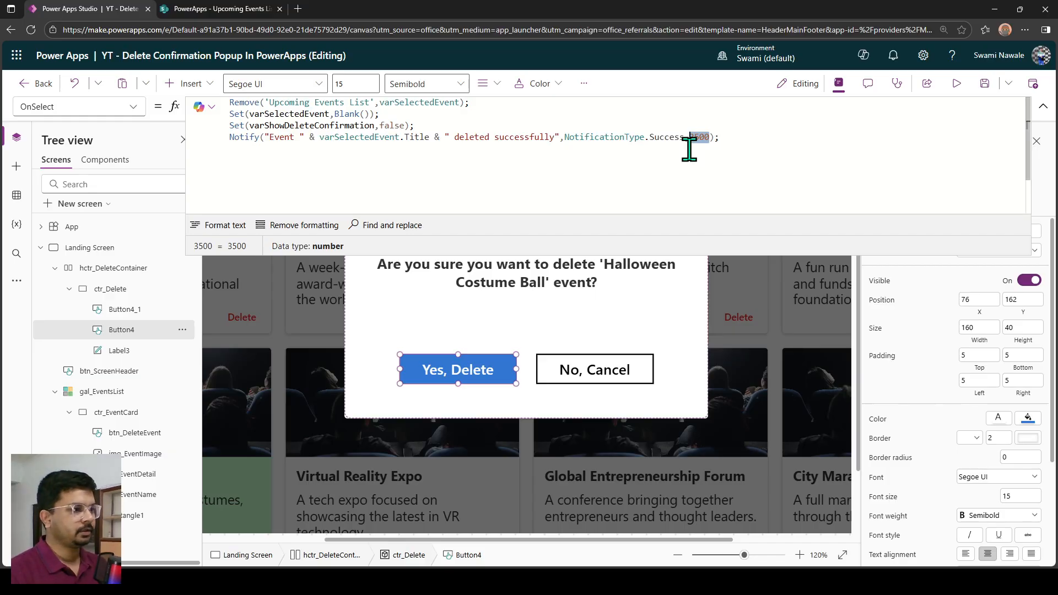
Format the Yes, Delete button's OnSelect formula as indented multi-line text and enlarge the formula editing area.
{"action": "left_click", "coordinate": [216, 226]}
{"action": "left_click", "coordinate": [286, 232]}
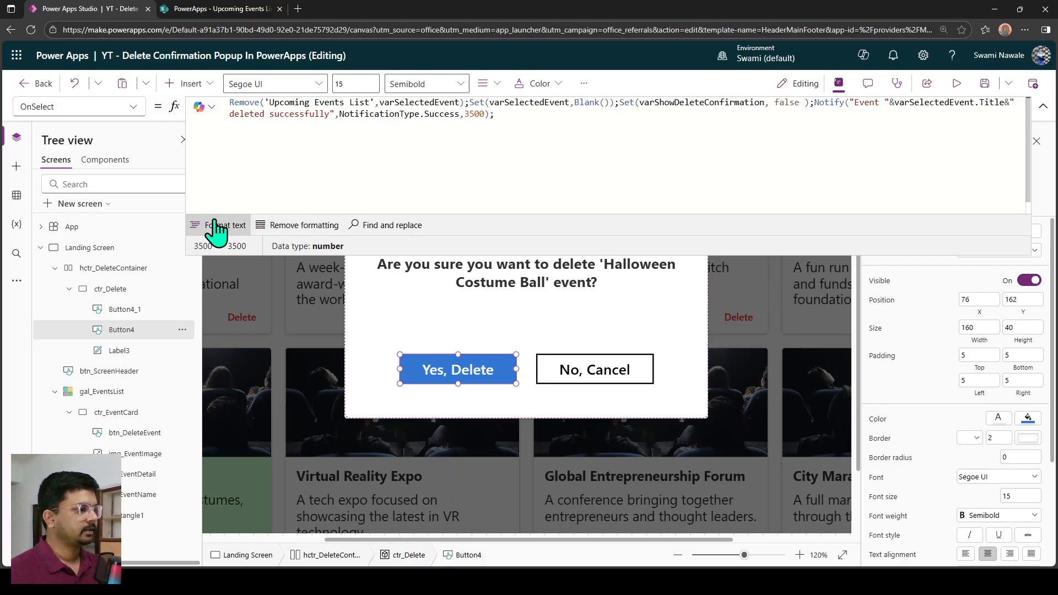
{"action": "key", "text": "ctrl+z"}
{"action": "left_click_drag", "start_coordinate": [332, 255], "coordinate": [327, 408]}
Move the Notify statement directly below the Remove statement, ahead of both Set calls in the Yes, Delete button's OnSelect formula.
{"action": "left_click_drag", "start_coordinate": [249, 137], "coordinate": [229, 103]}
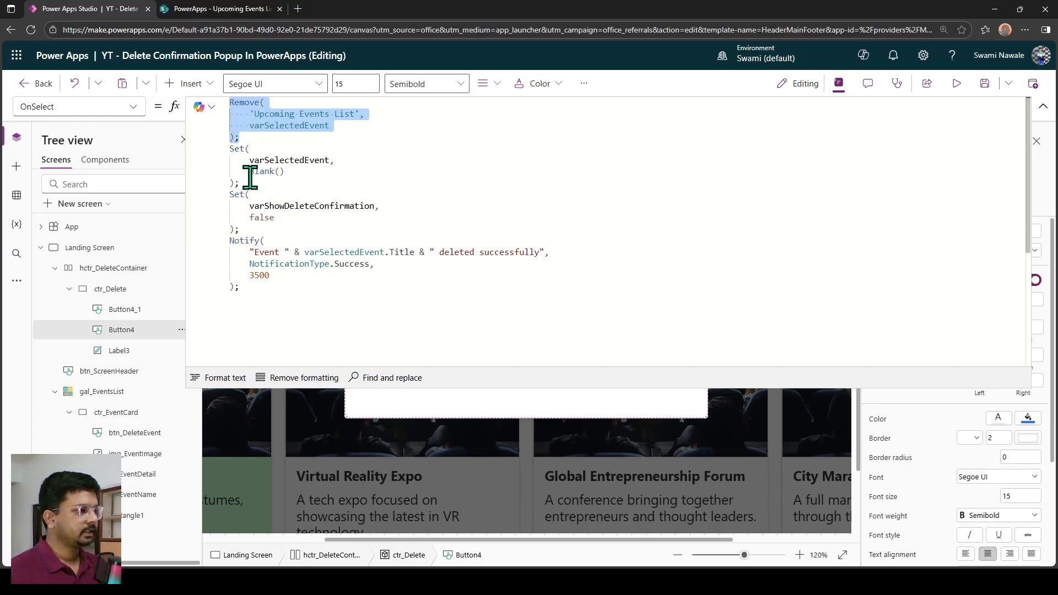
{"action": "left_click_drag", "start_coordinate": [252, 188], "coordinate": [230, 148]}
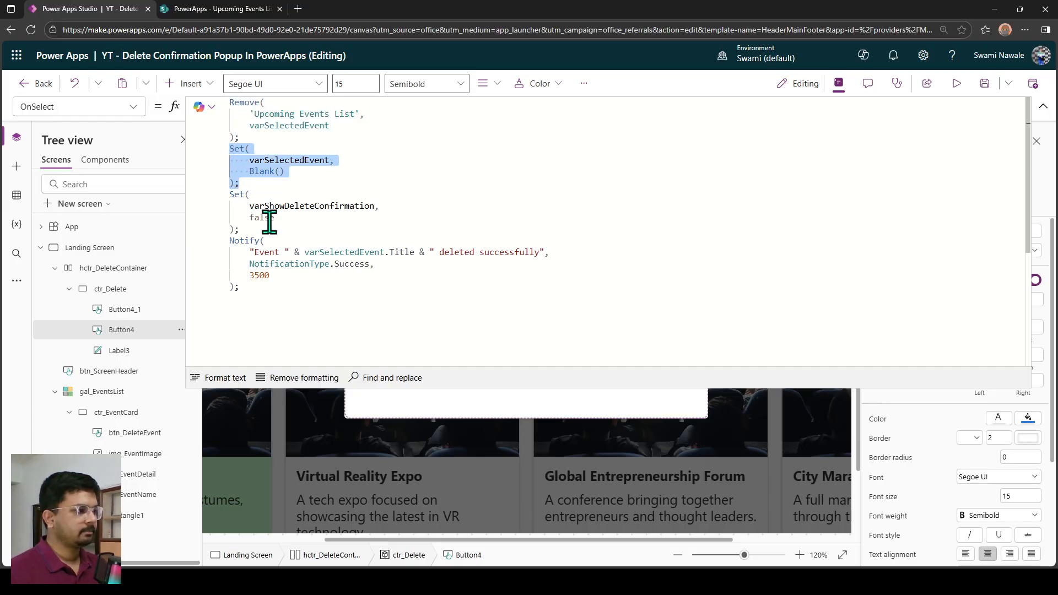
{"action": "left_click_drag", "start_coordinate": [253, 227], "coordinate": [226, 198]}
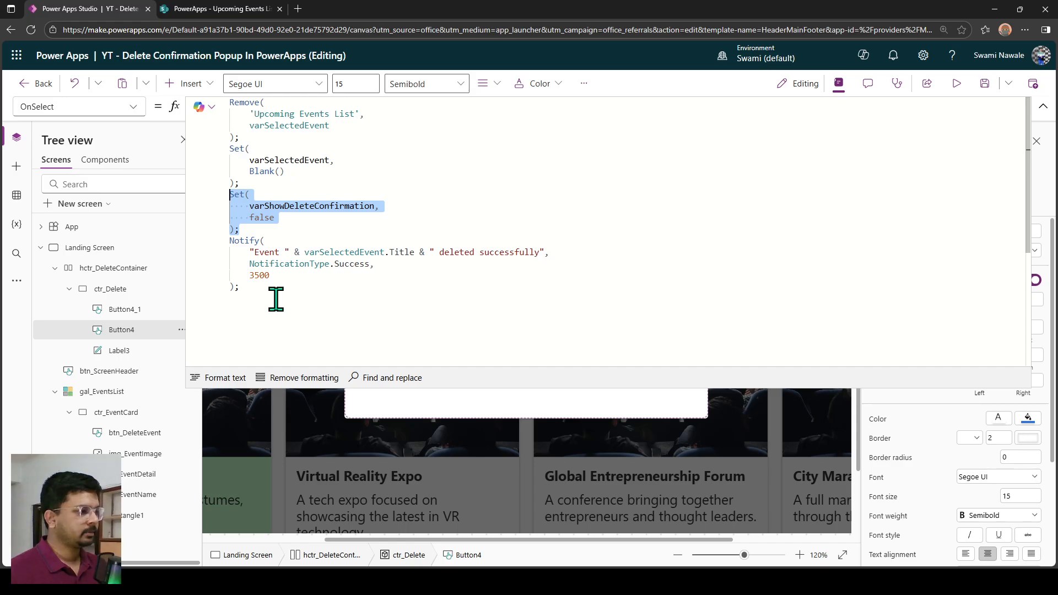
{"action": "left_click", "coordinate": [258, 285]}
{"action": "left_click_drag", "start_coordinate": [258, 284], "coordinate": [229, 229]}
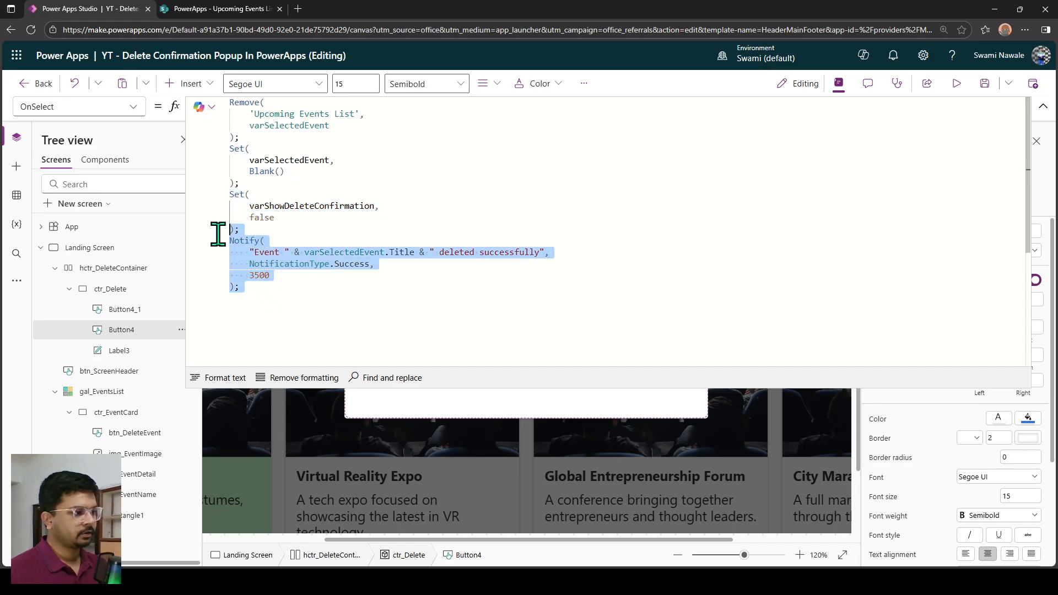
{"action": "left_click", "coordinate": [292, 288]}
{"action": "left_click_drag", "start_coordinate": [283, 295], "coordinate": [225, 244]}
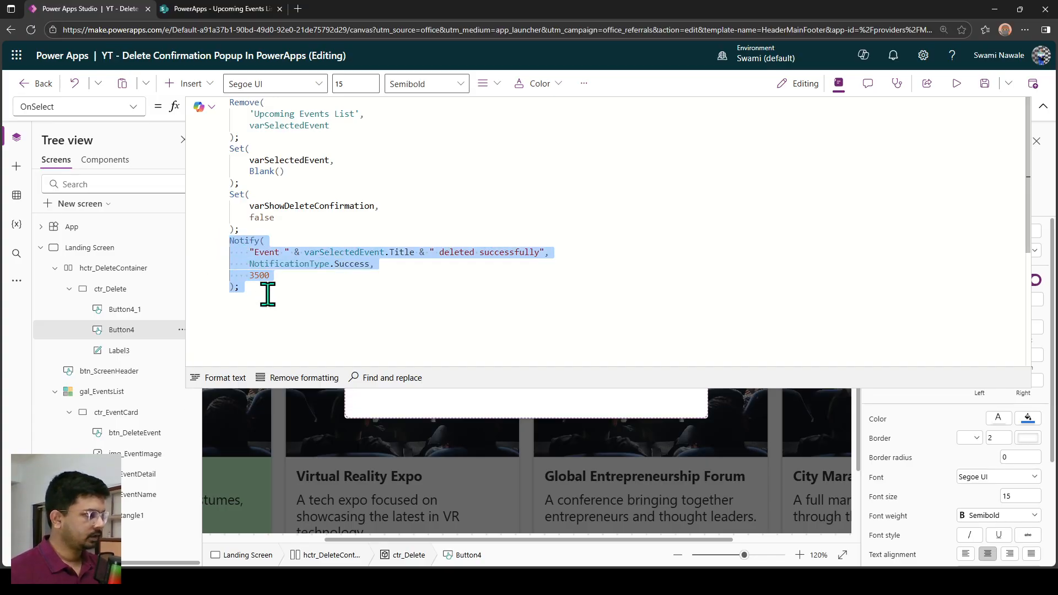
{"action": "key", "text": "ctrl+x"}
{"action": "left_click", "coordinate": [250, 135]}
{"action": "key", "text": "Return"}
{"action": "key", "text": "ctrl+v"}
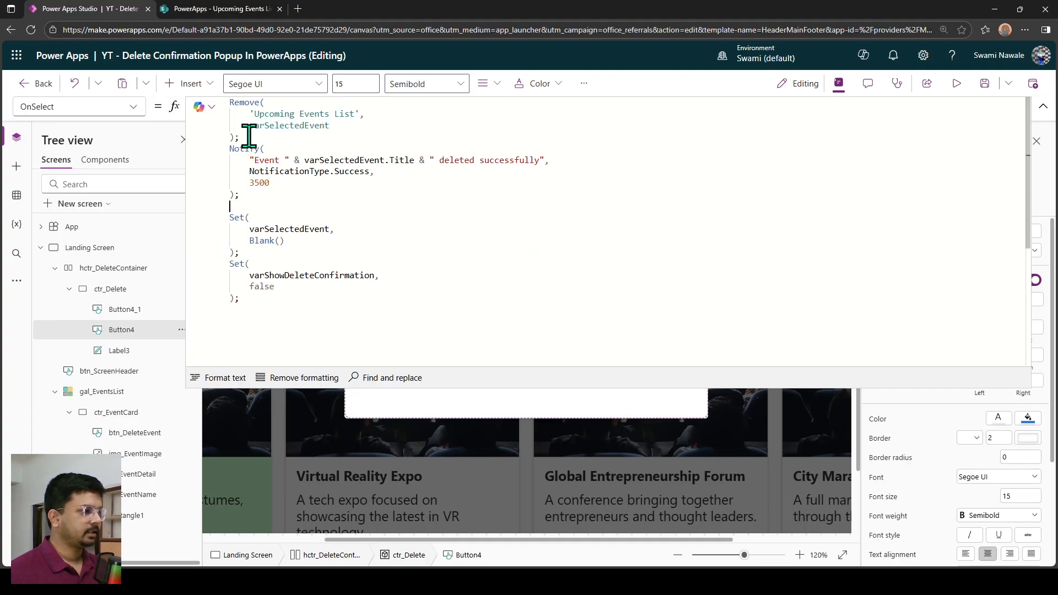
{"action": "left_click_drag", "start_coordinate": [244, 195], "coordinate": [216, 159]}
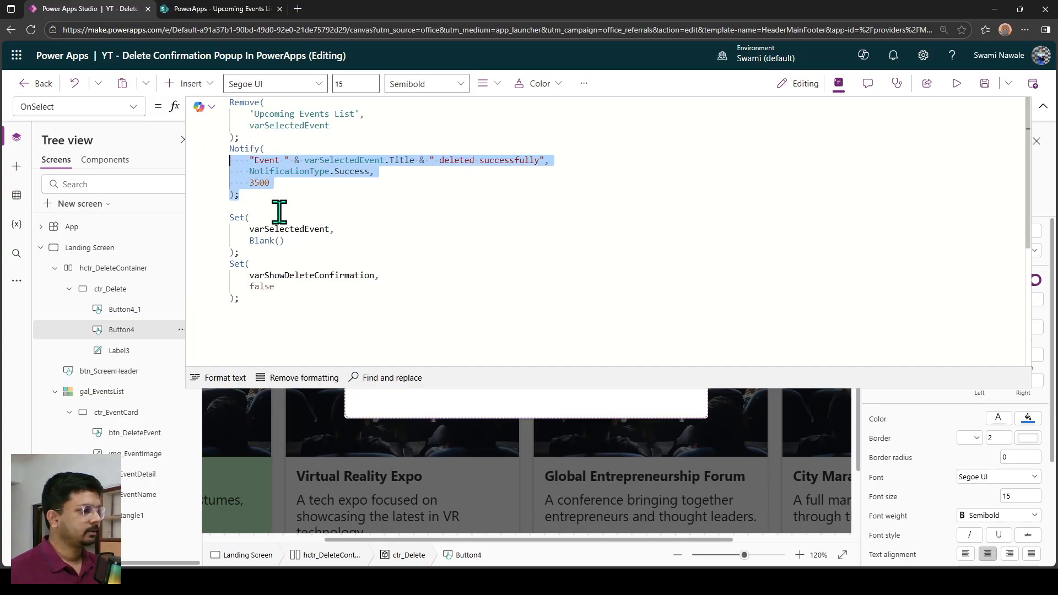
{"action": "left_click_drag", "start_coordinate": [249, 229], "coordinate": [329, 229]}
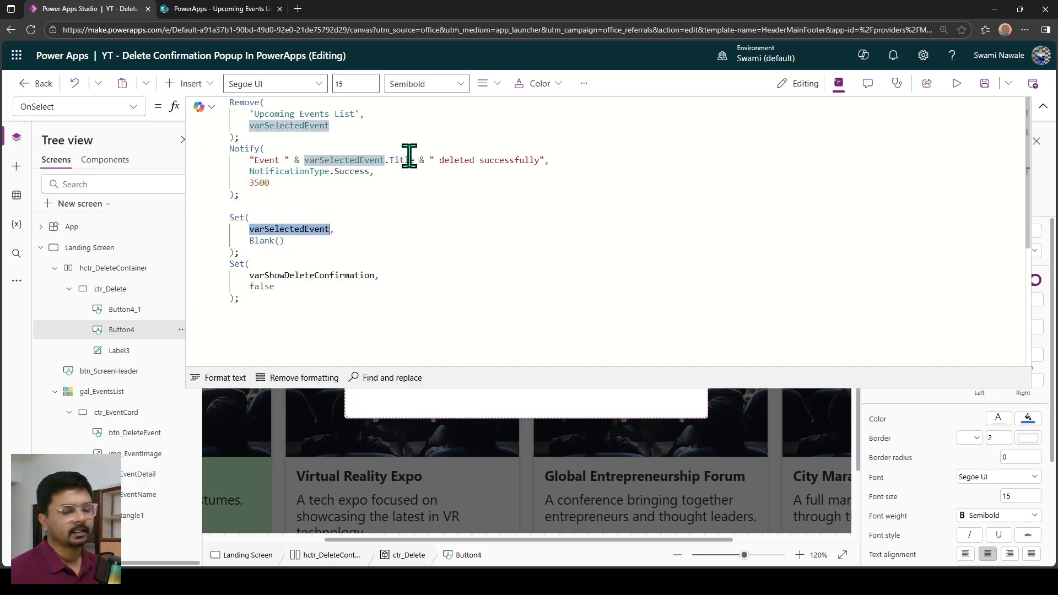
Preview the app and confirm the deletion of the Halloween Costume Ball event in the popup.
{"action": "left_click", "coordinate": [958, 88]}
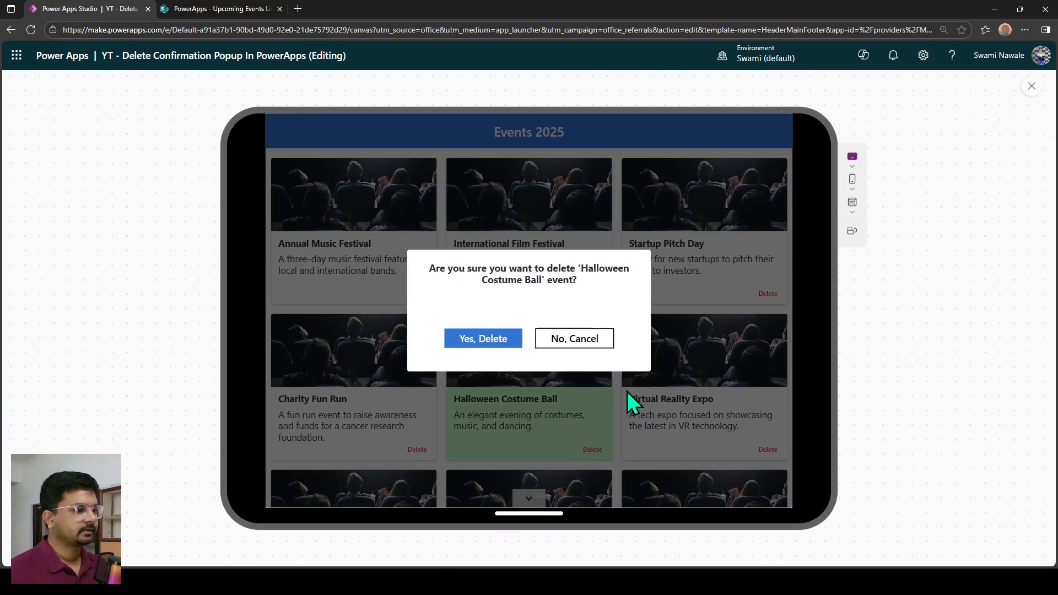
{"action": "left_click", "coordinate": [487, 340]}
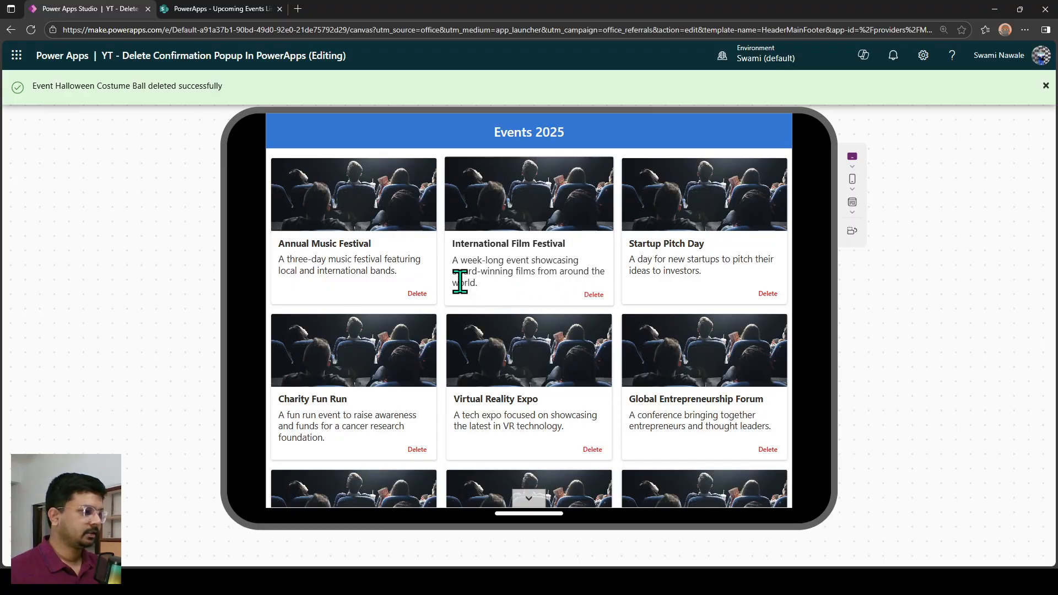
Test both popup choices on the City Marathon event: cancel its deletion once, reopen the confirmation and confirm the deletion.
{"action": "scroll", "coordinate": [422, 465], "scroll_direction": "down", "scroll_amount": 5}
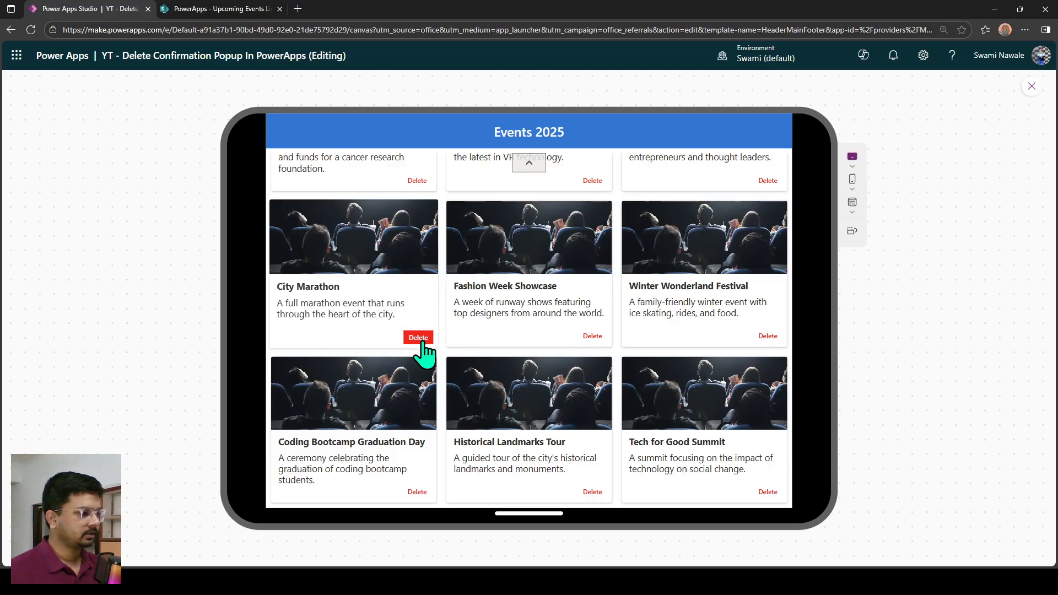
{"action": "left_click", "coordinate": [424, 339]}
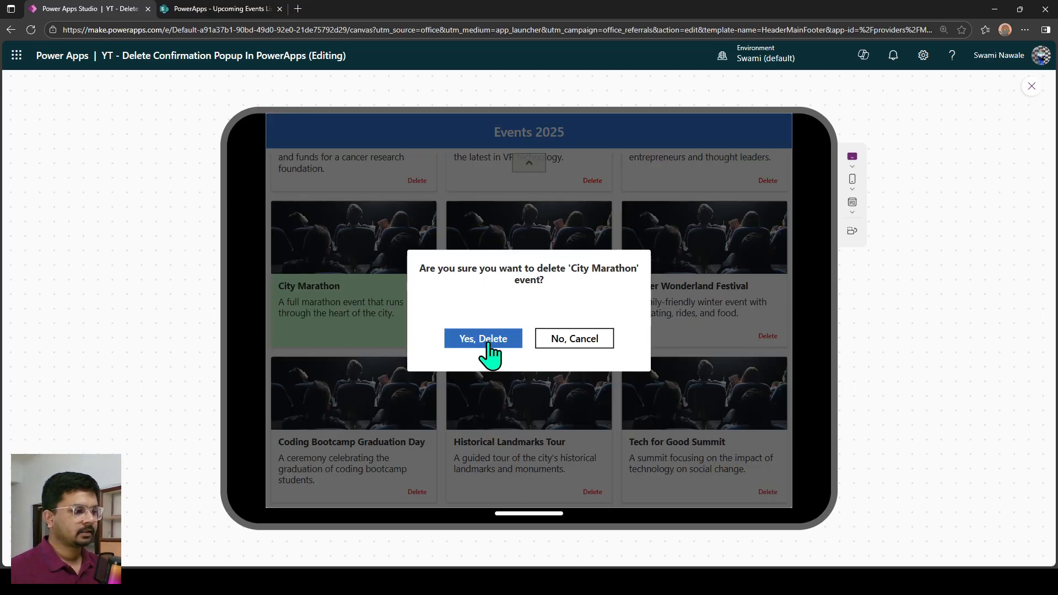
{"action": "left_click", "coordinate": [570, 342]}
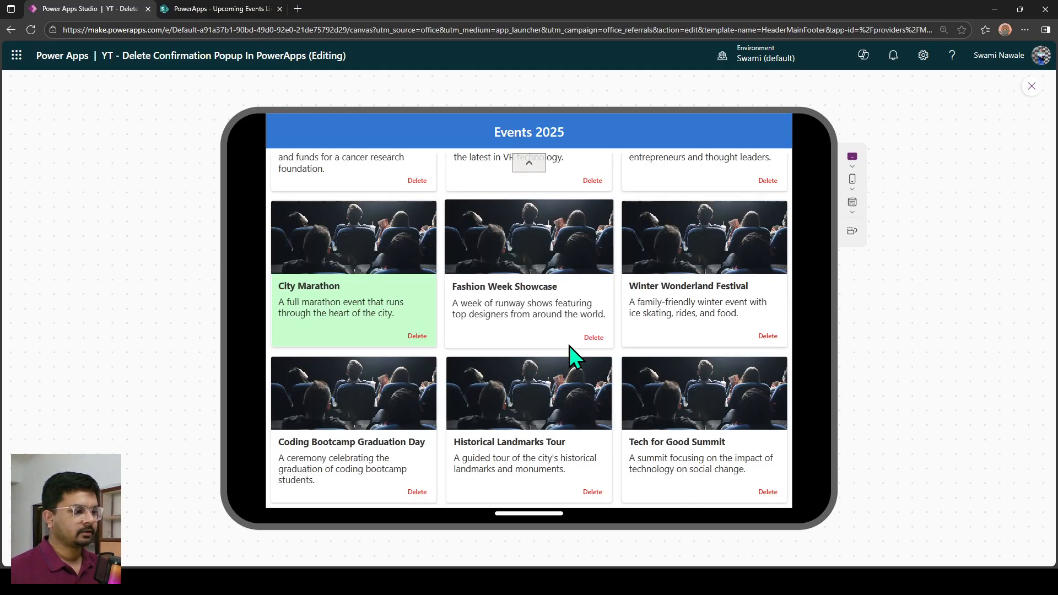
{"action": "left_click", "coordinate": [418, 339]}
{"action": "left_click", "coordinate": [487, 342]}
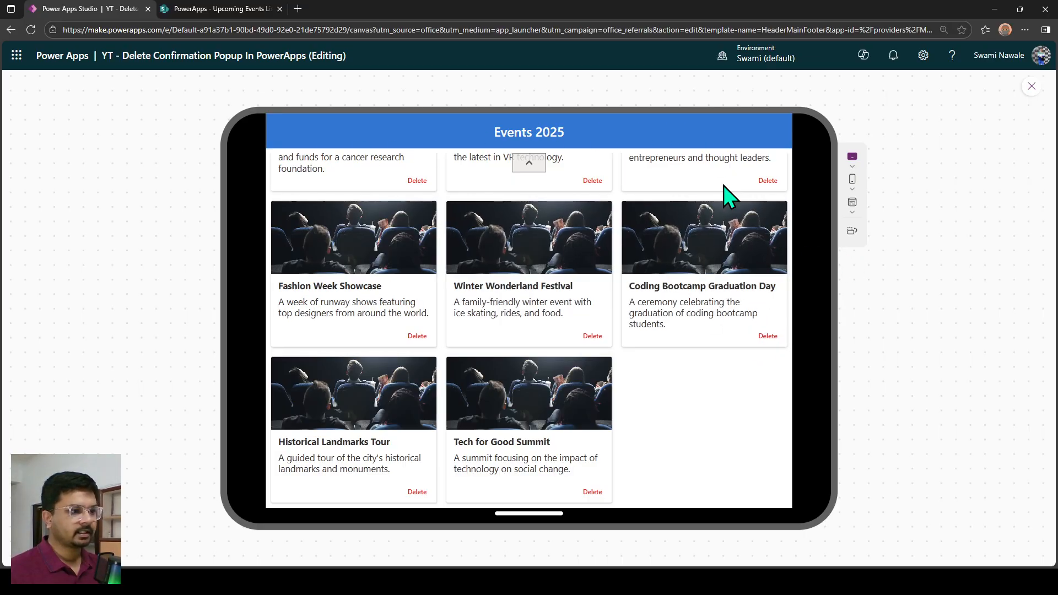
Open the delete confirmation for the Fashion Week Showcase event and set the app preview to Canvas size.
{"action": "left_click", "coordinate": [853, 214]}
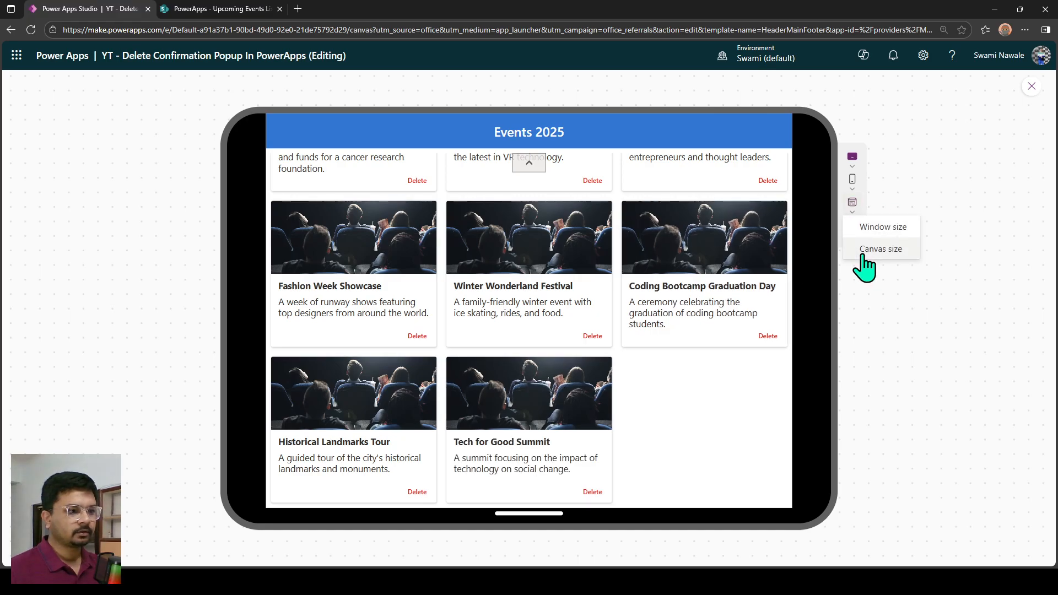
{"action": "left_click", "coordinate": [865, 250]}
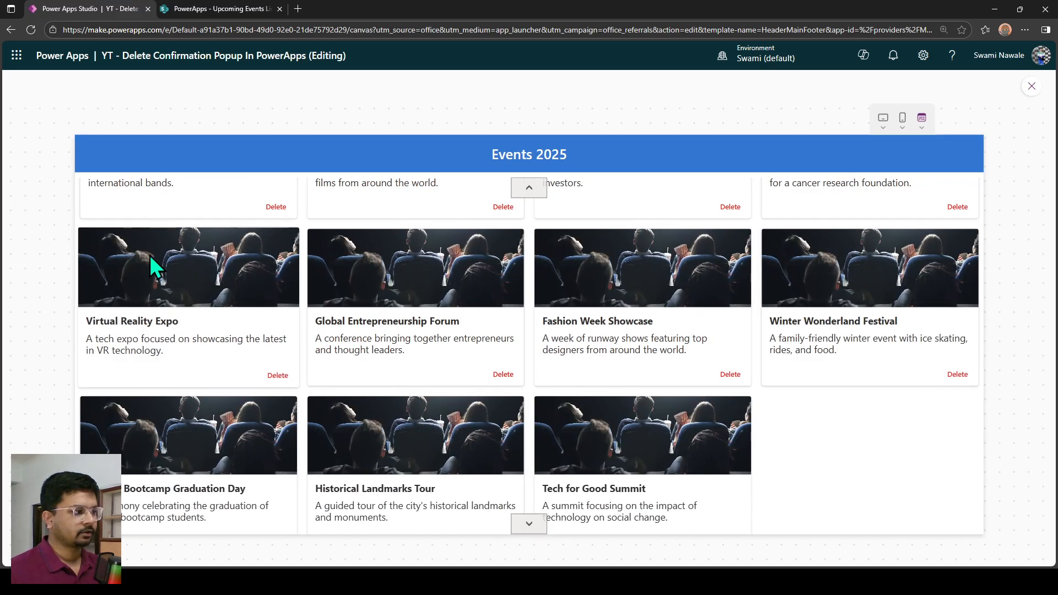
{"action": "left_click", "coordinate": [728, 378]}
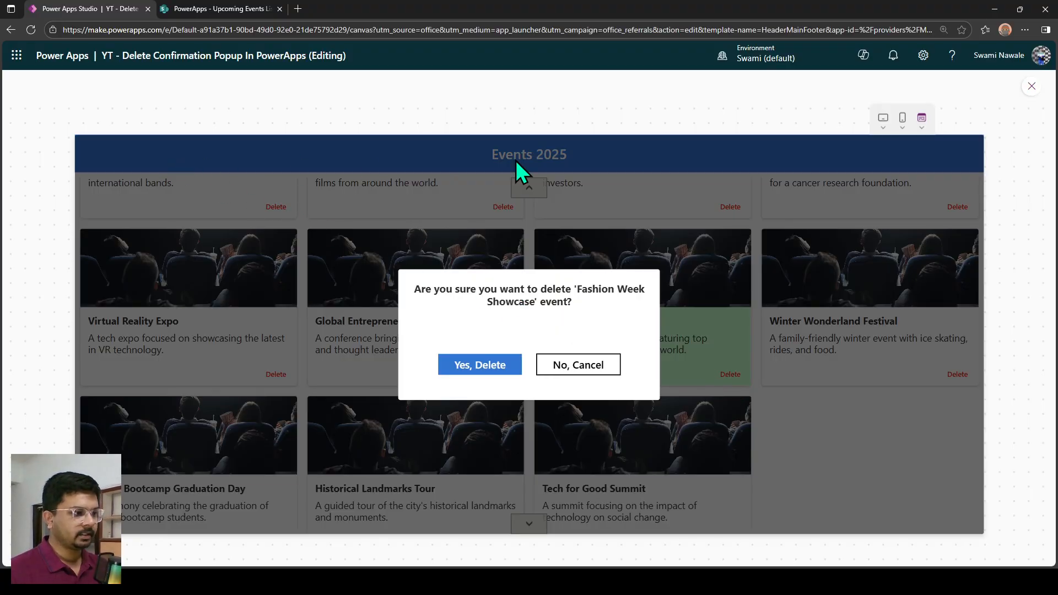
{"action": "left_click", "coordinate": [921, 125]}
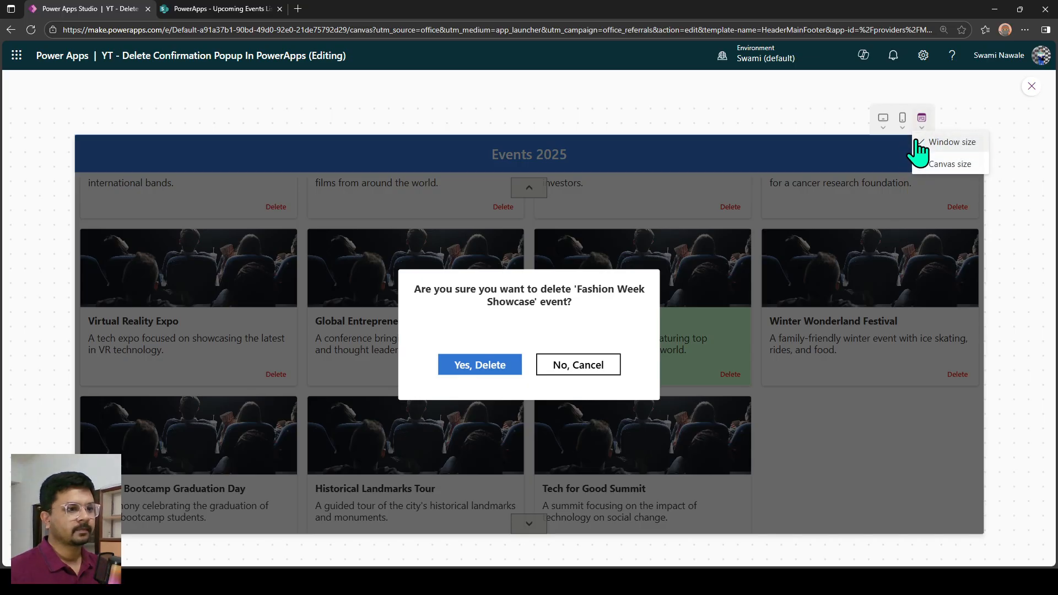
{"action": "left_click", "coordinate": [944, 164]}
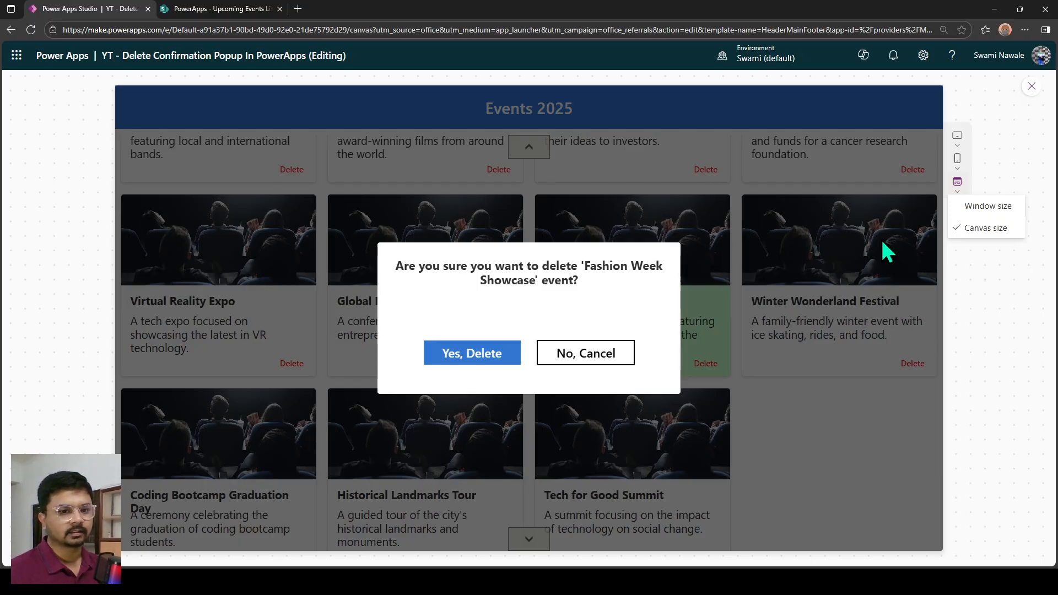
{"action": "left_click", "coordinate": [974, 294]}
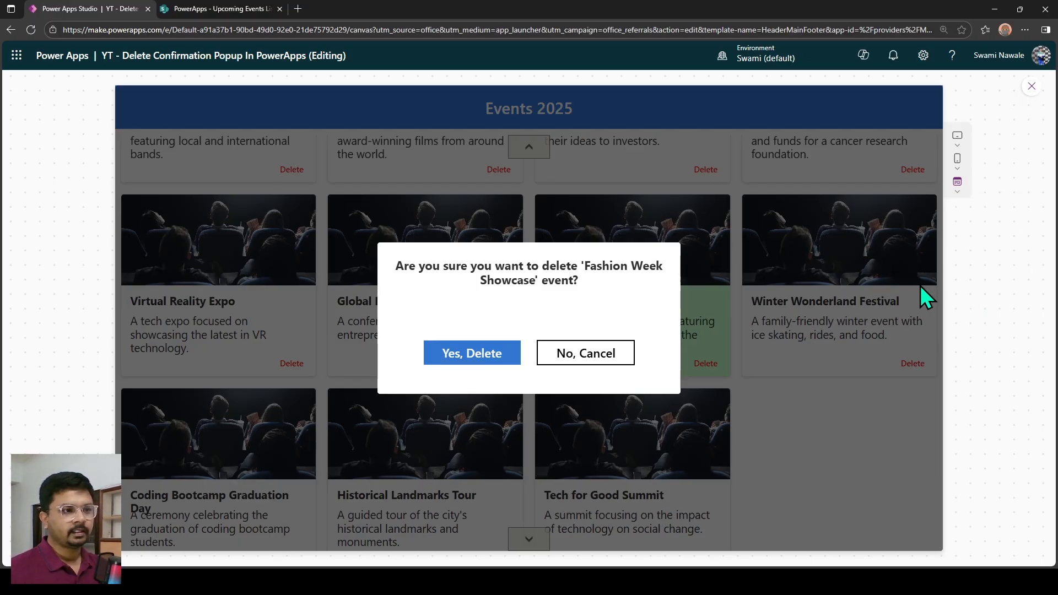